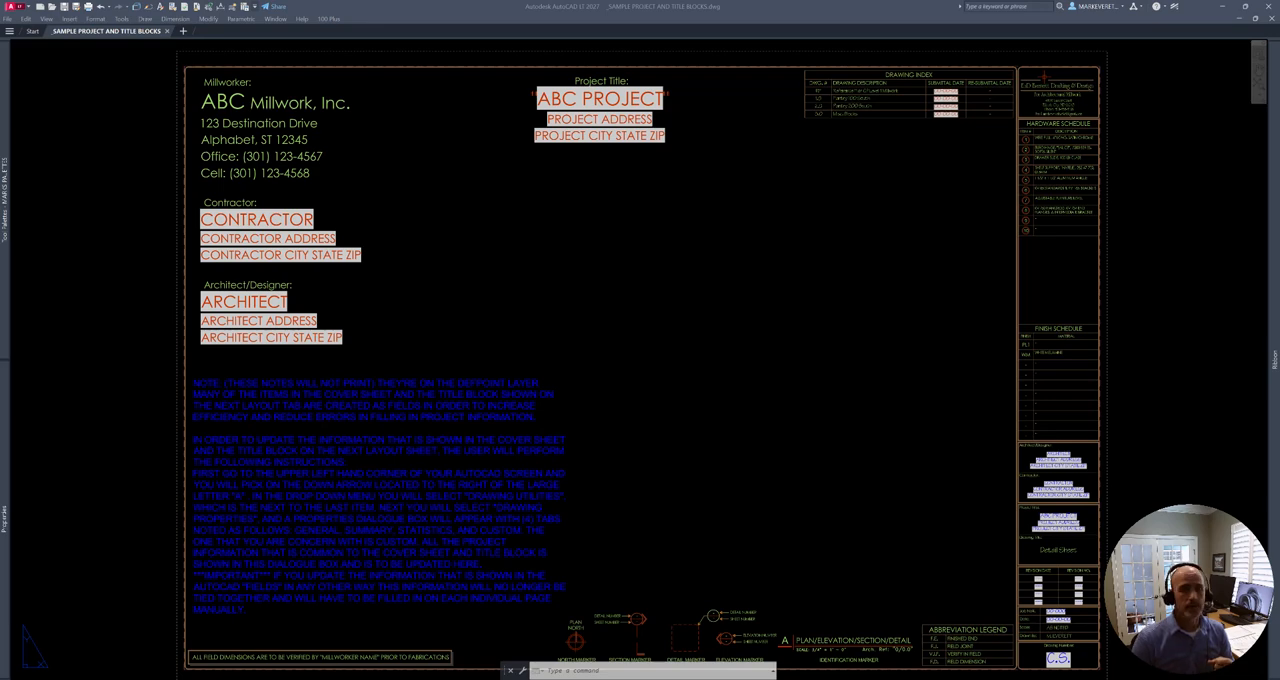
{"action": "left_click", "coordinate": [256, 6]}
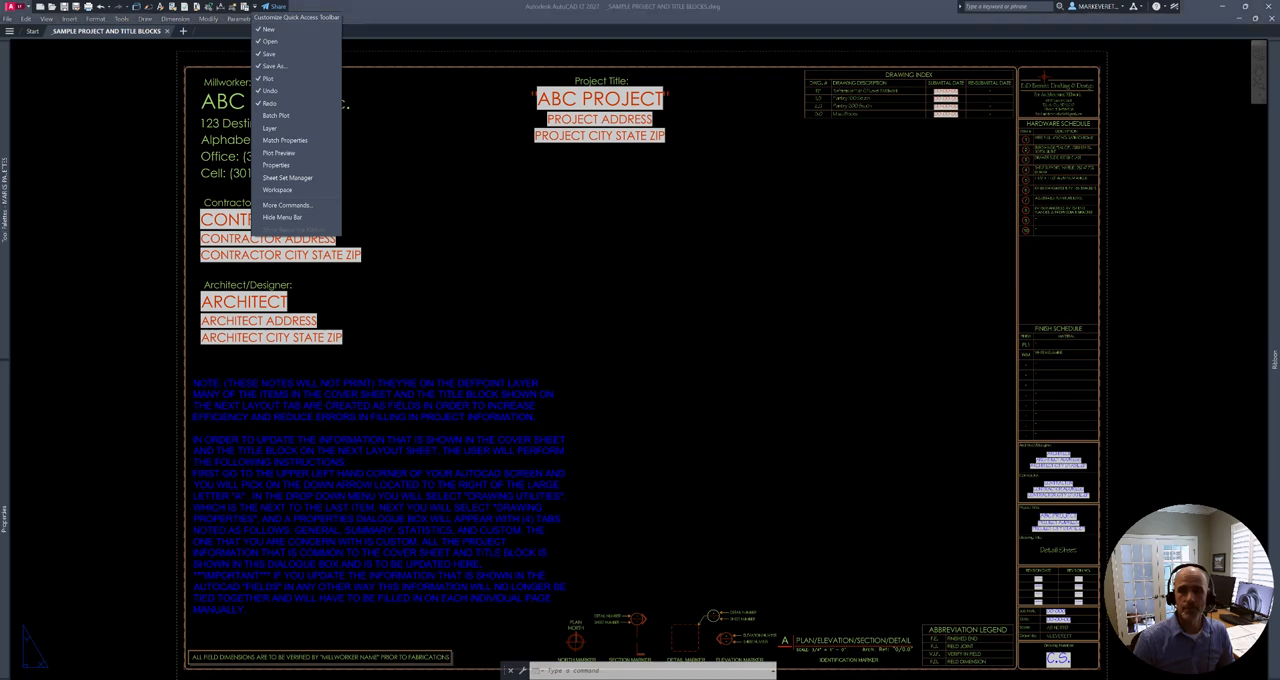
{"action": "key", "text": "Escape"}
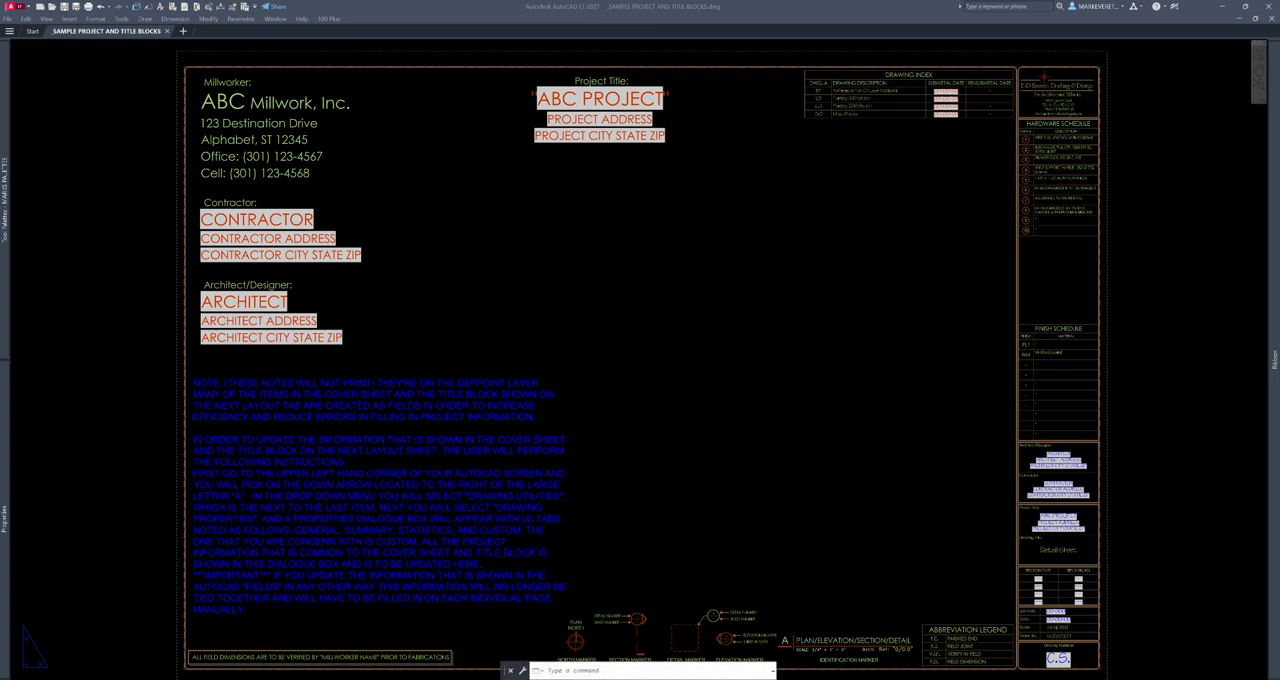
{"action": "key", "text": "F2"}
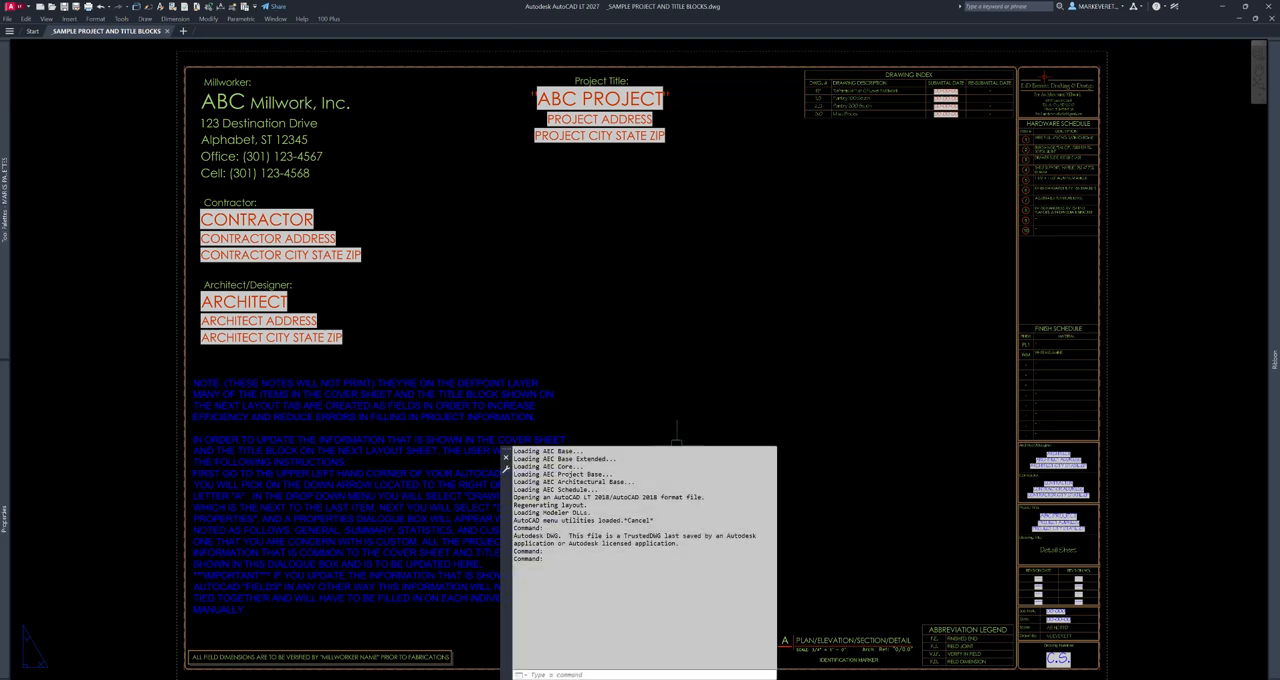
{"action": "left_click_drag", "start_coordinate": [676, 447], "coordinate": [676, 593]}
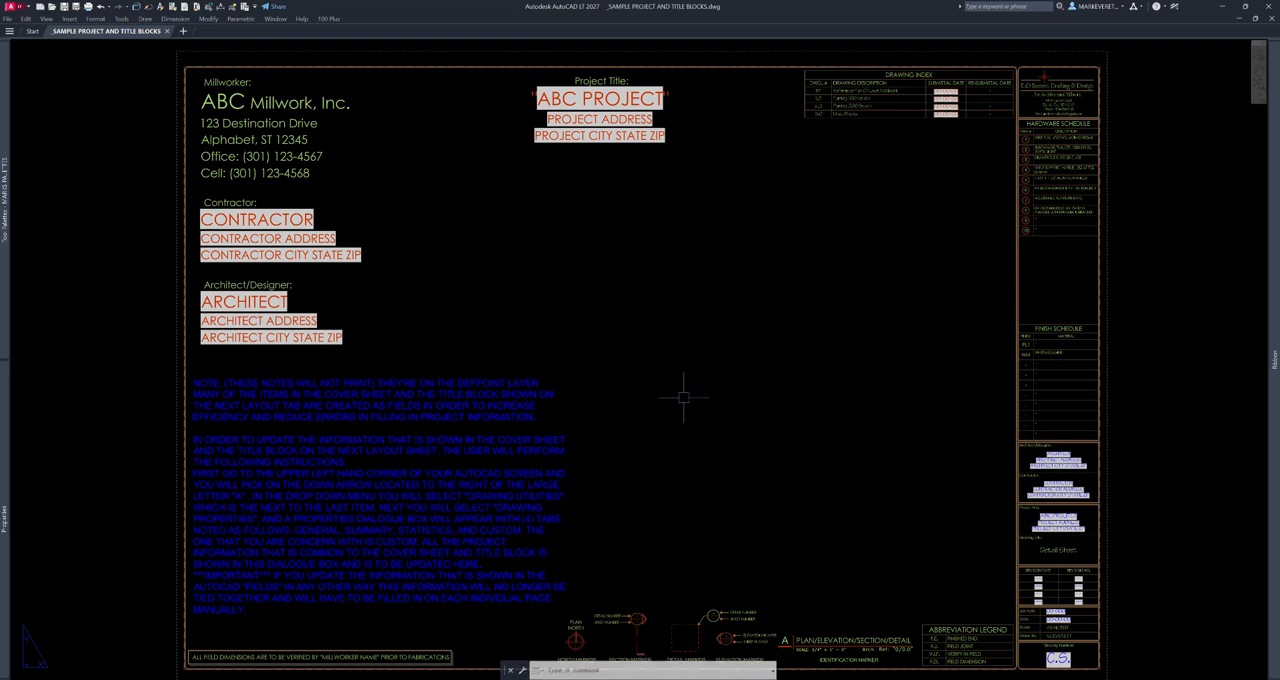
{"action": "type", "text": "c"}
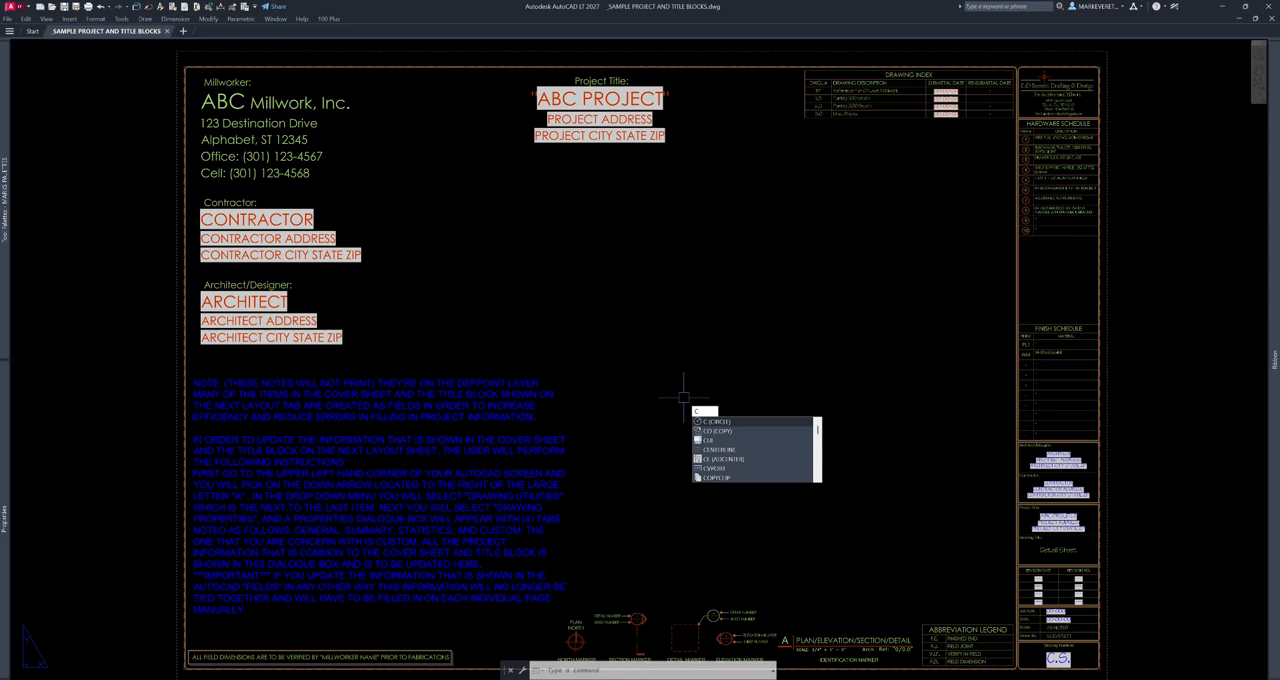
{"action": "type", "text": "loud"}
{"action": "key", "text": "Return"}
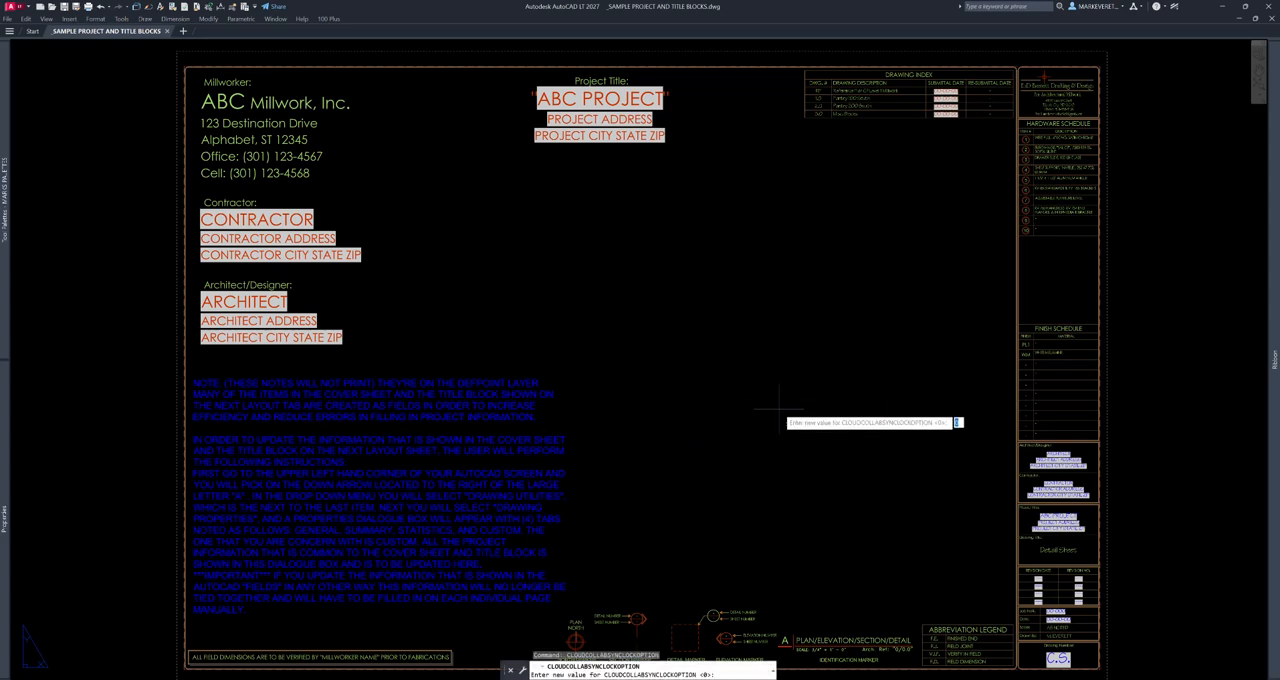
{"action": "key", "text": "Escape"}
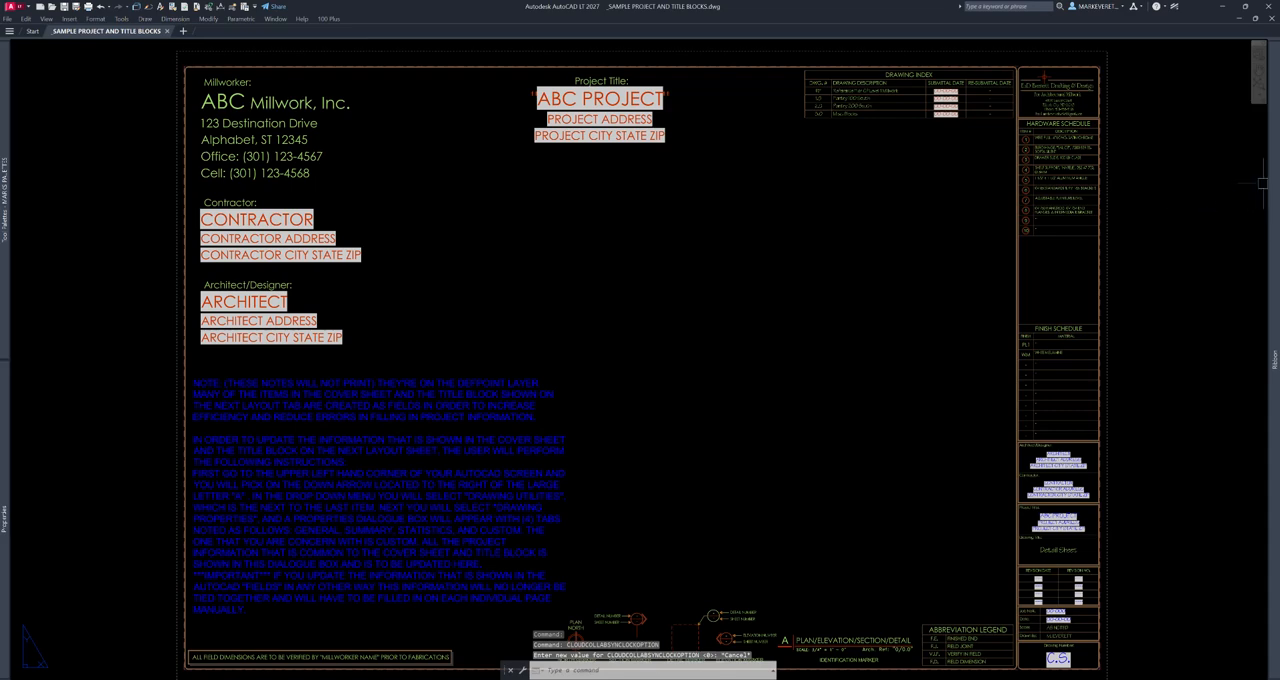
{"action": "mouse_move", "coordinate": [1266, 185]}
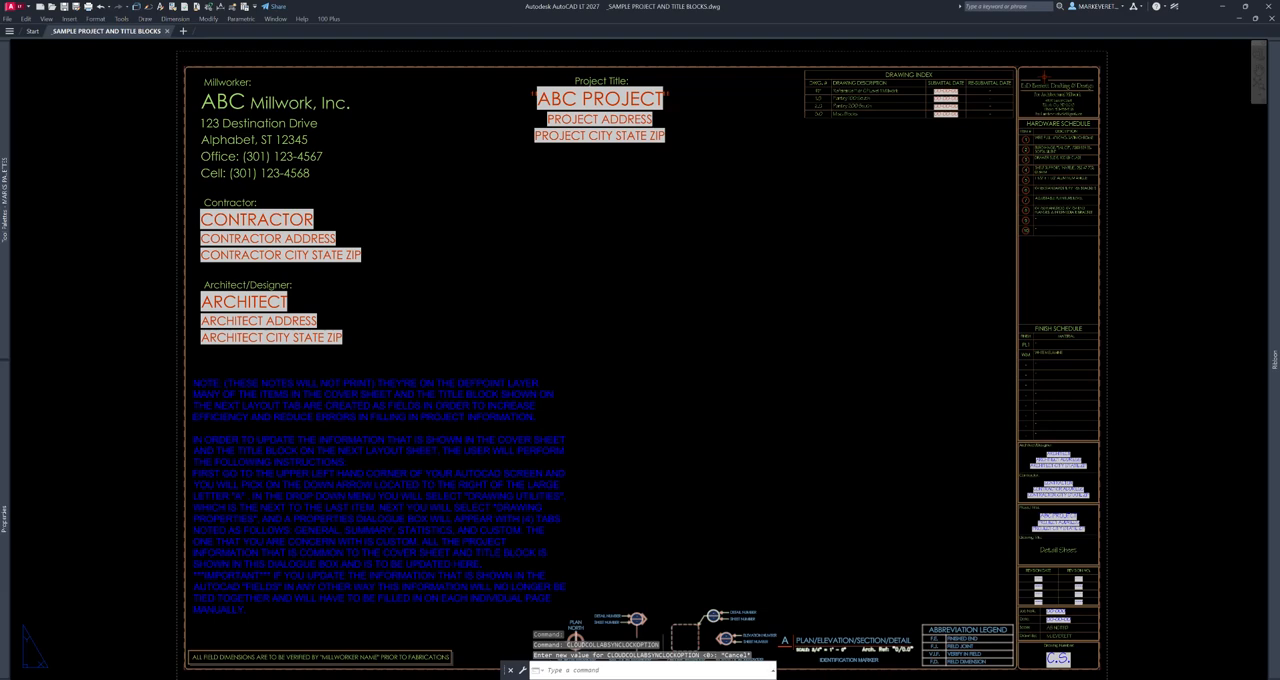
{"action": "mouse_move", "coordinate": [652, 662]}
{"action": "left_mouse_down"}
{"action": "mouse_move", "coordinate": [652, 537]}
{"action": "mouse_move", "coordinate": [652, 664]}
{"action": "left_mouse_up"}
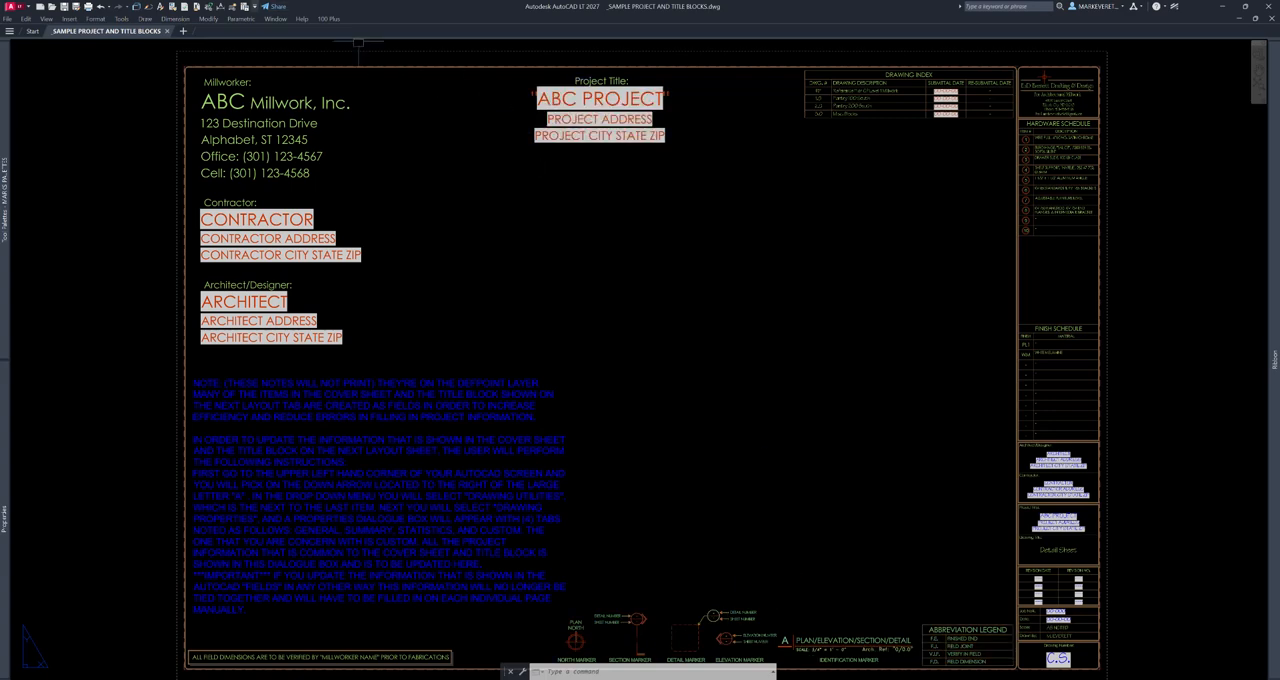
- Review the Quick Access Toolbar's customization options and its list of additional commands, leaving without changes
{"action": "left_click", "coordinate": [253, 6]}
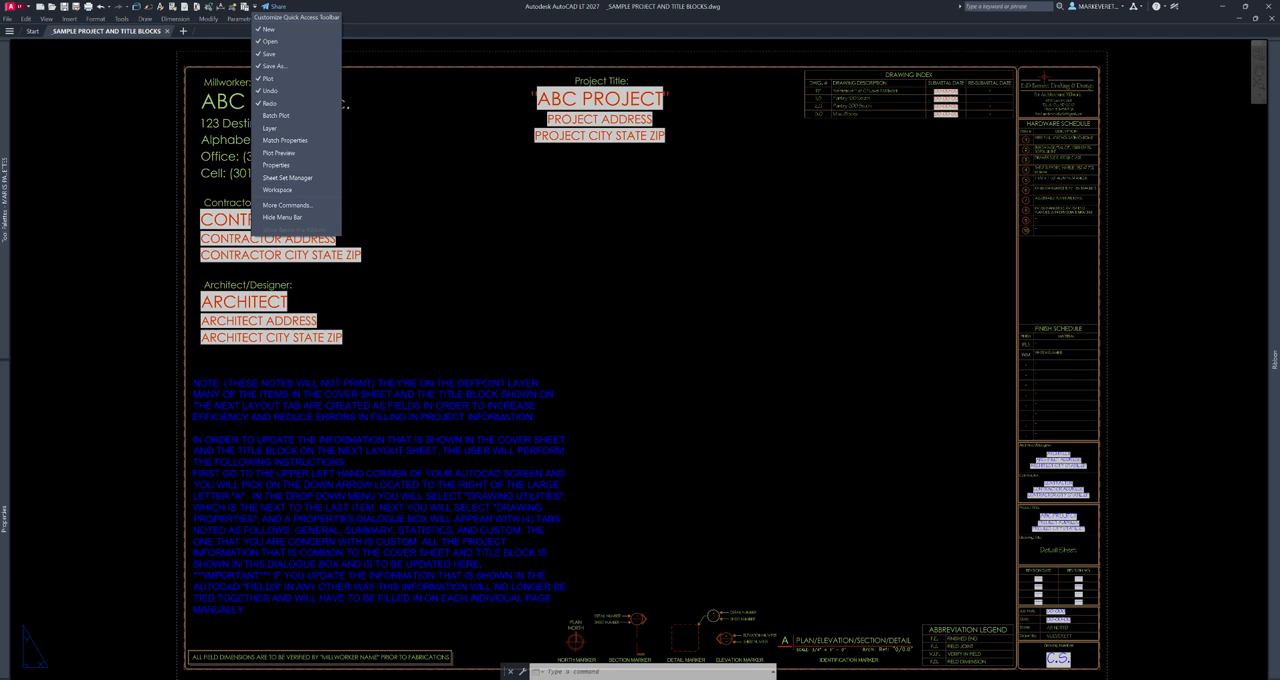
{"action": "left_click", "coordinate": [417, 126]}
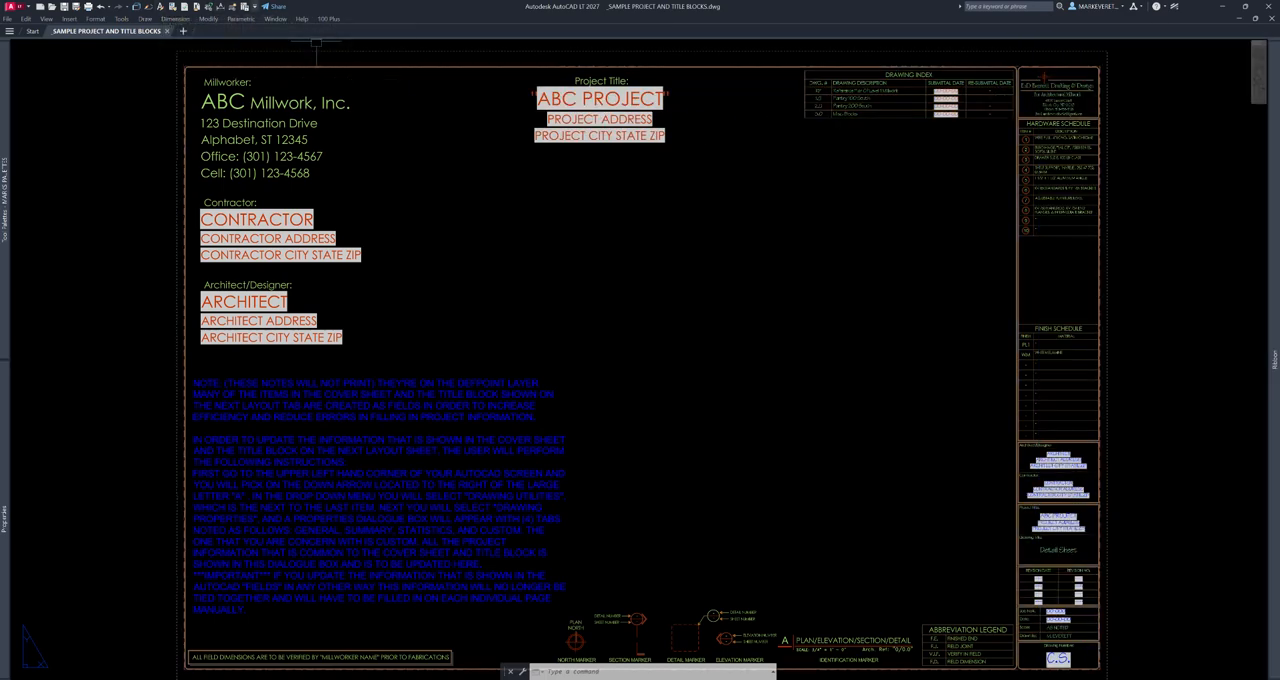
{"action": "left_click", "coordinate": [254, 6]}
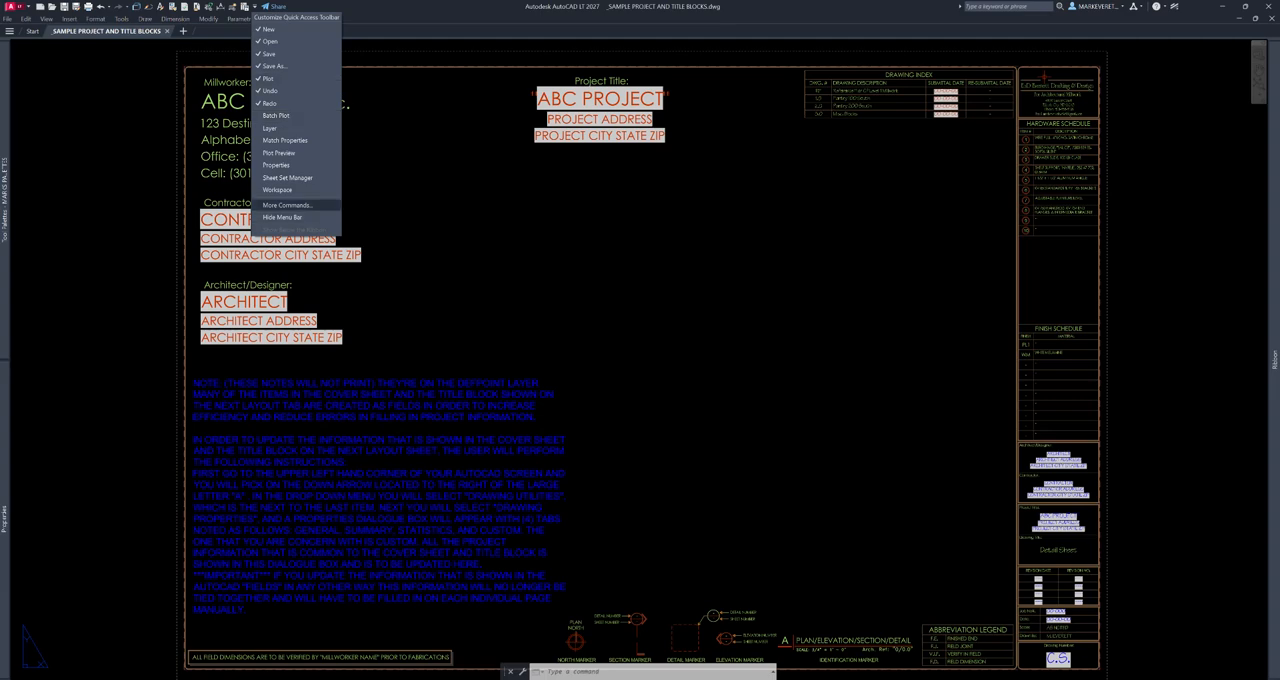
{"action": "left_click", "coordinate": [288, 205]}
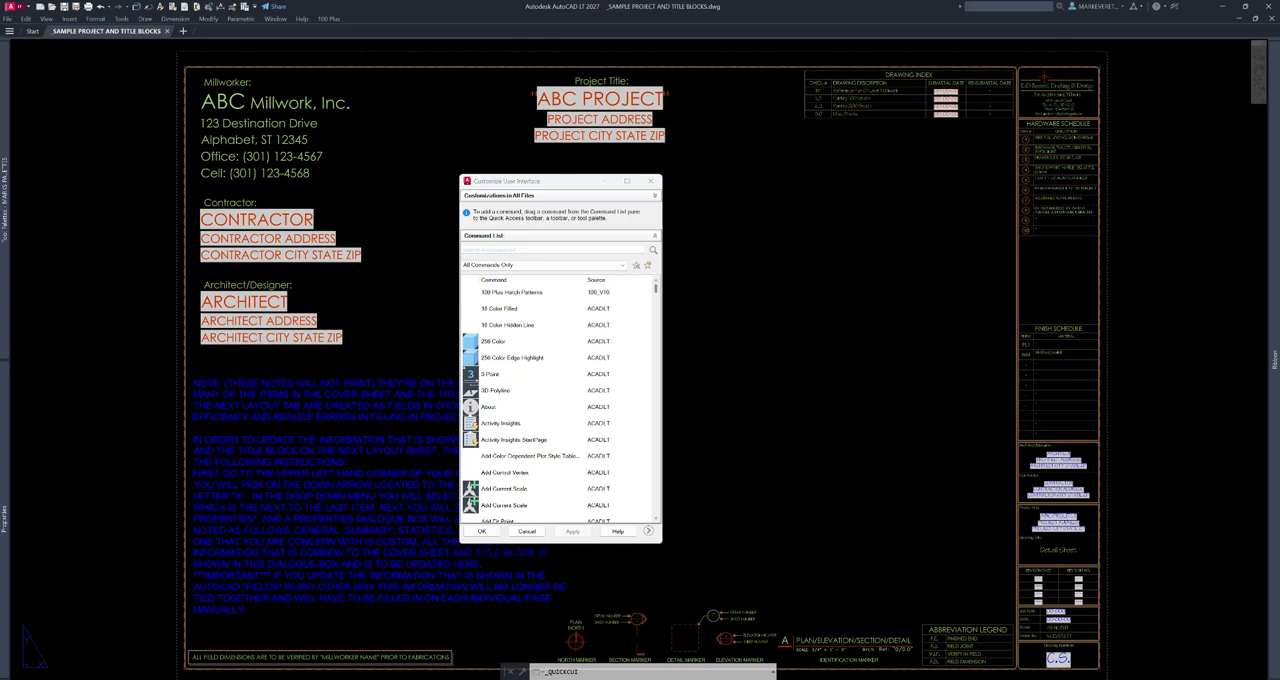
{"action": "left_click", "coordinate": [527, 532]}
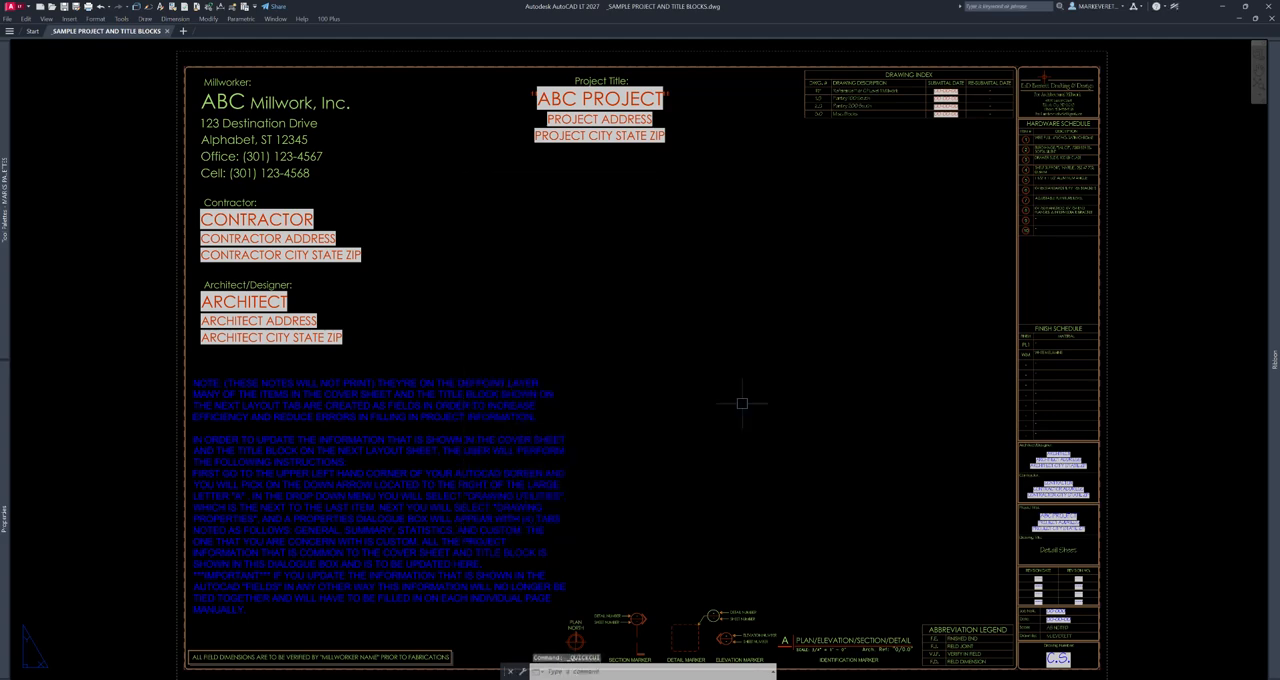
- Open the full Customize User Interface editor with the CUI command to look it over, and close it
{"action": "type", "text": "cui"}
{"action": "key", "text": "Return"}
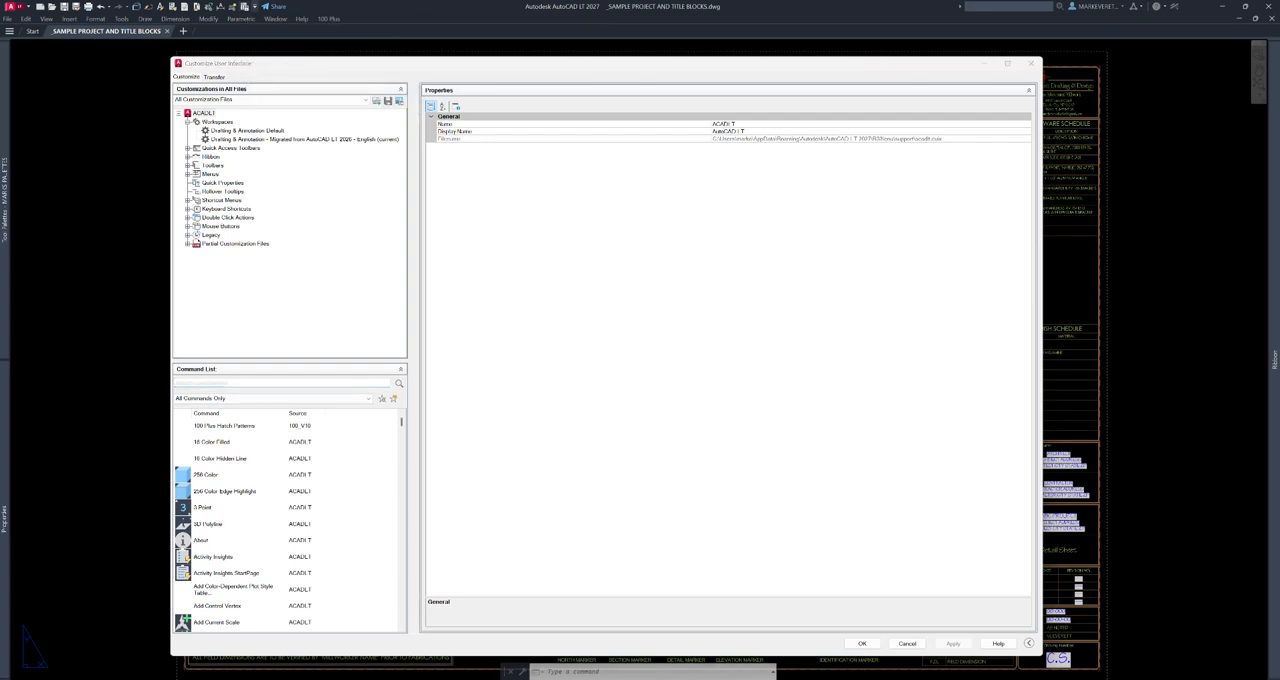
{"action": "left_click", "coordinate": [1031, 63]}
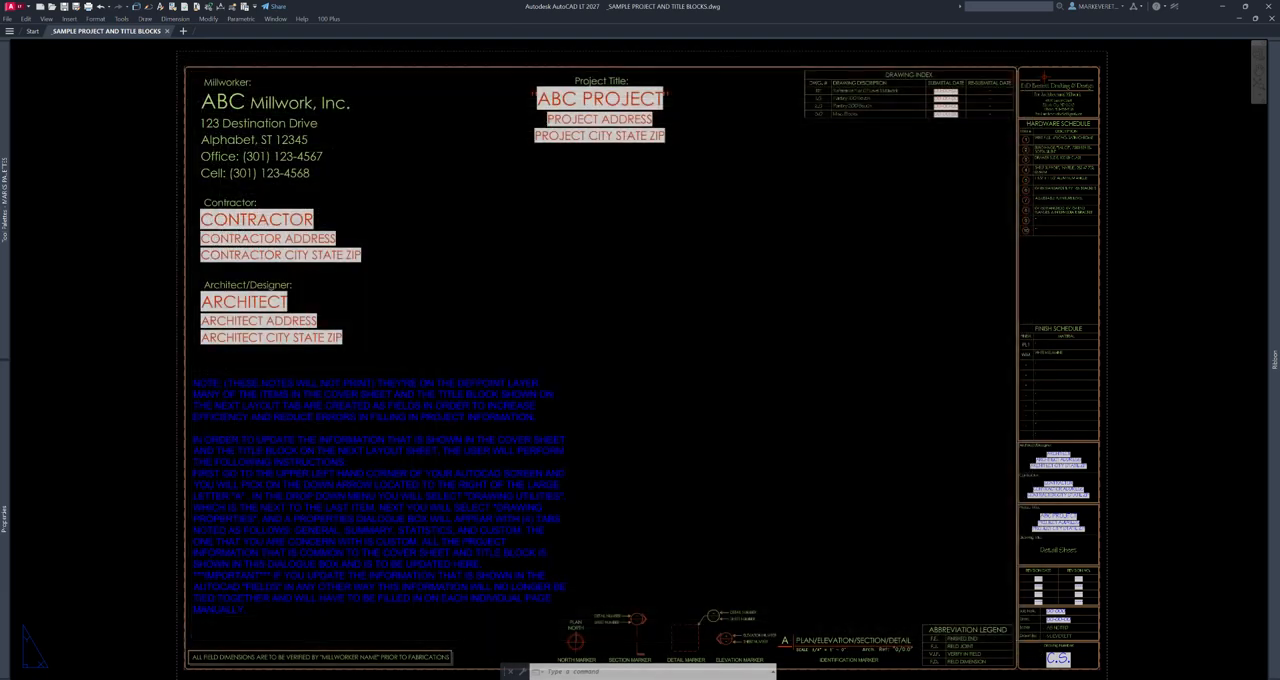
- Examine the drawing's custom properties using the Drawing Properties shortcut on the Quick Access Toolbar
{"action": "left_click", "coordinate": [245, 6]}
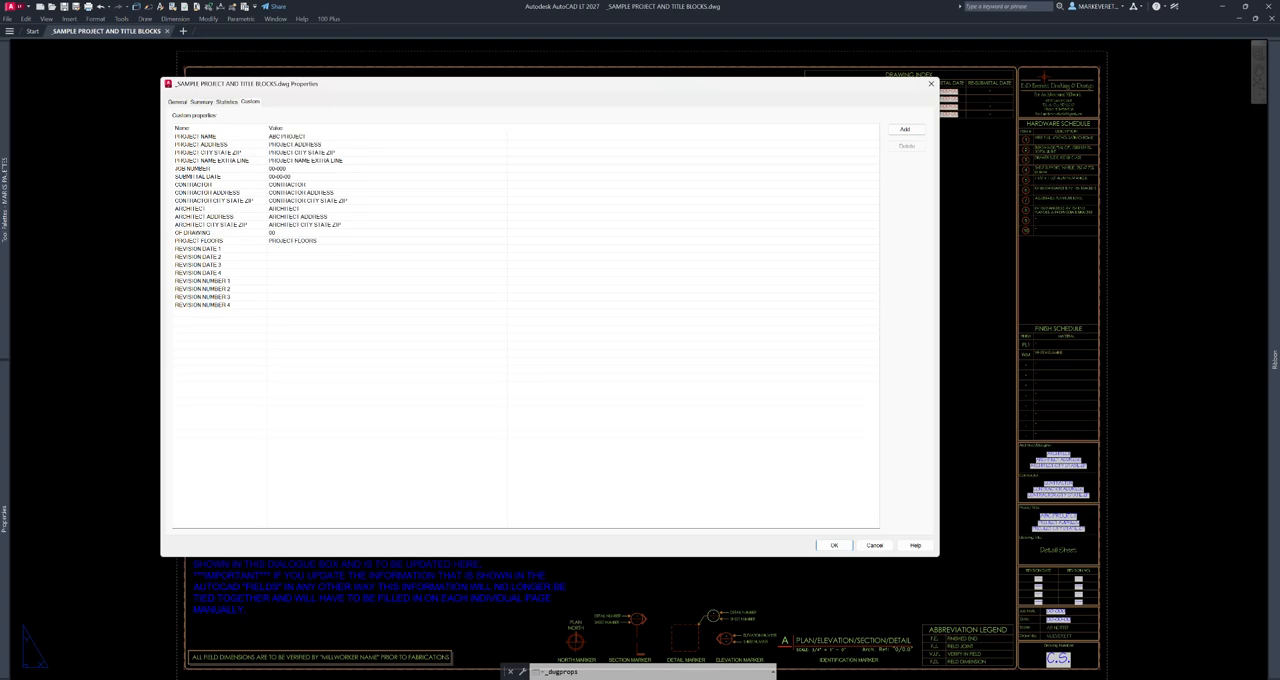
{"action": "left_click", "coordinate": [931, 83]}
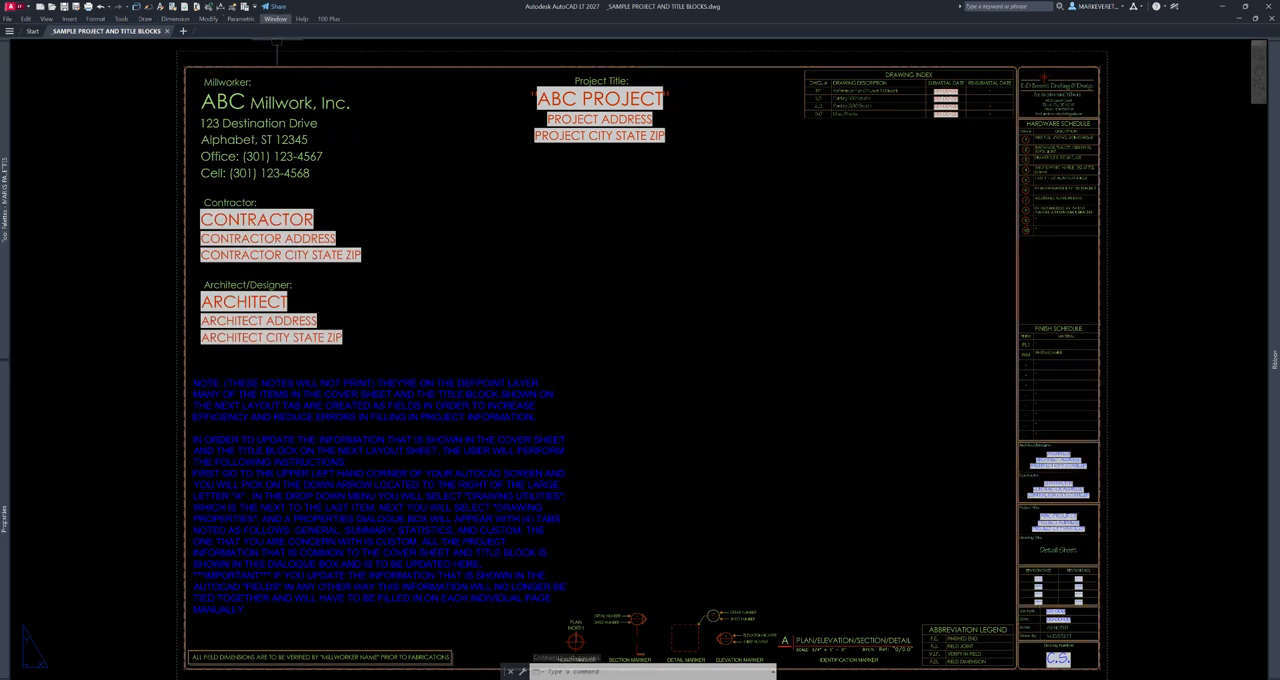
{"action": "left_click", "coordinate": [245, 7]}
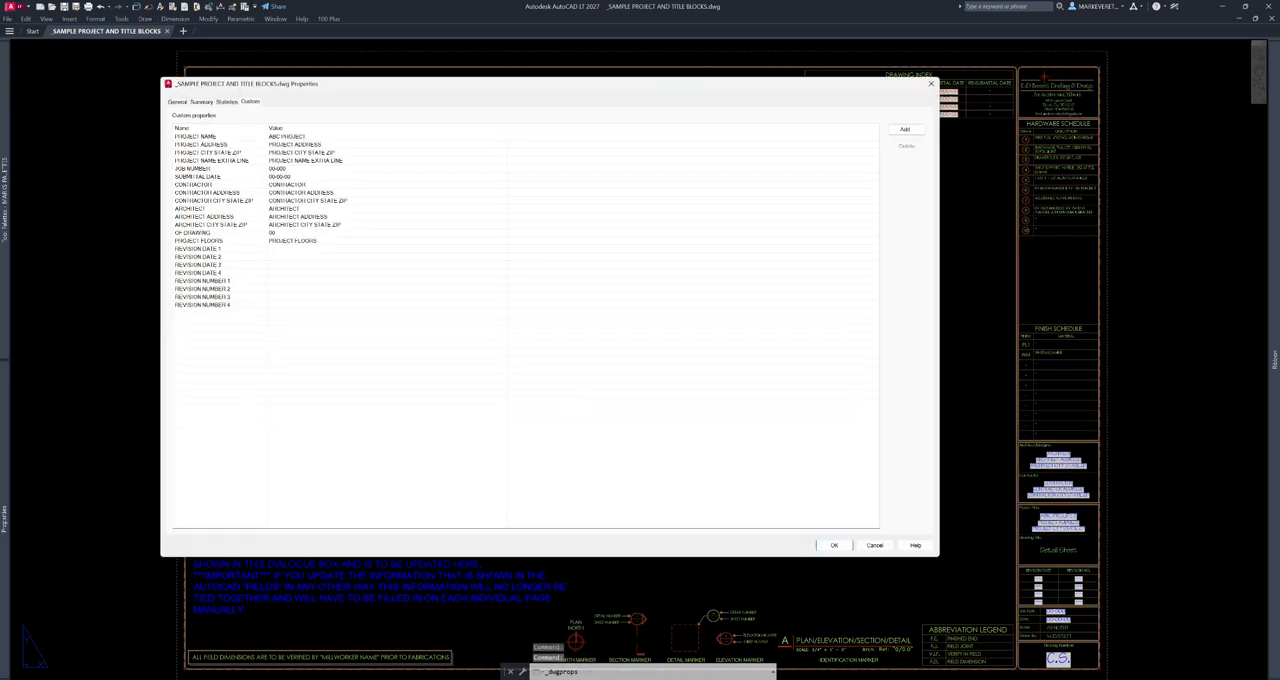
{"action": "left_click", "coordinate": [931, 83]}
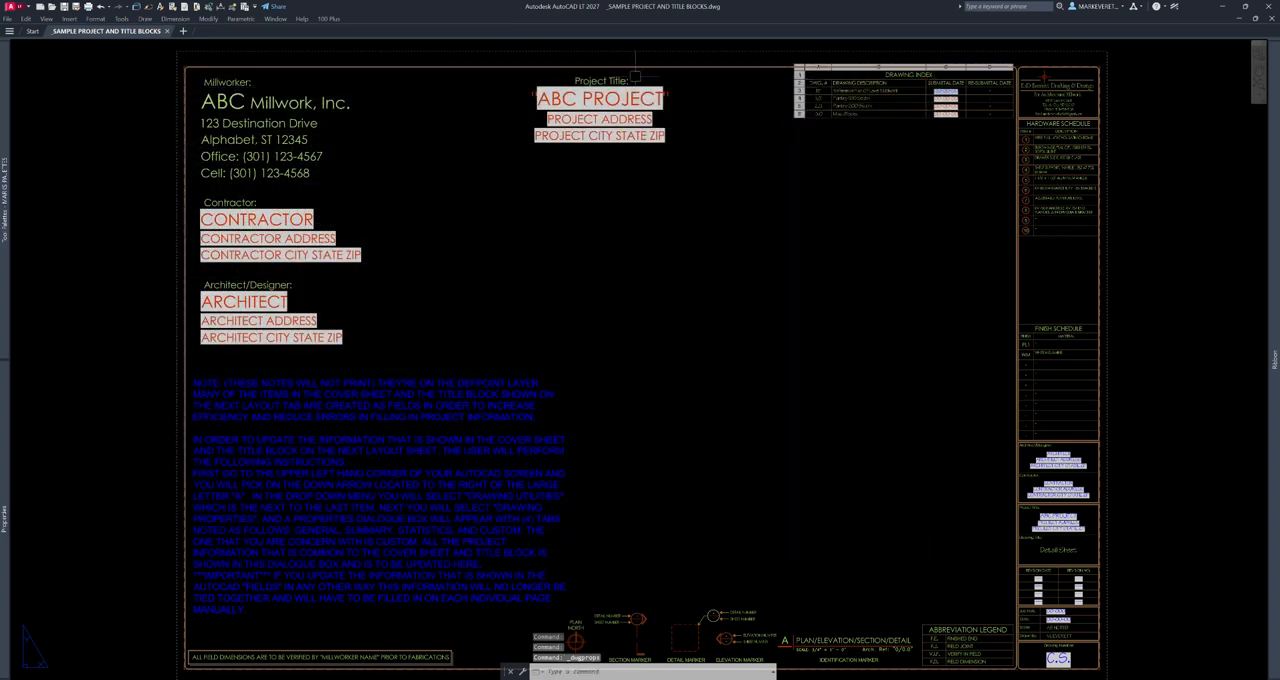
- Open Drawing Properties through the Drawing Utilities, review the custom property list, and reopen it by repeating the command
{"action": "left_click", "coordinate": [15, 6]}
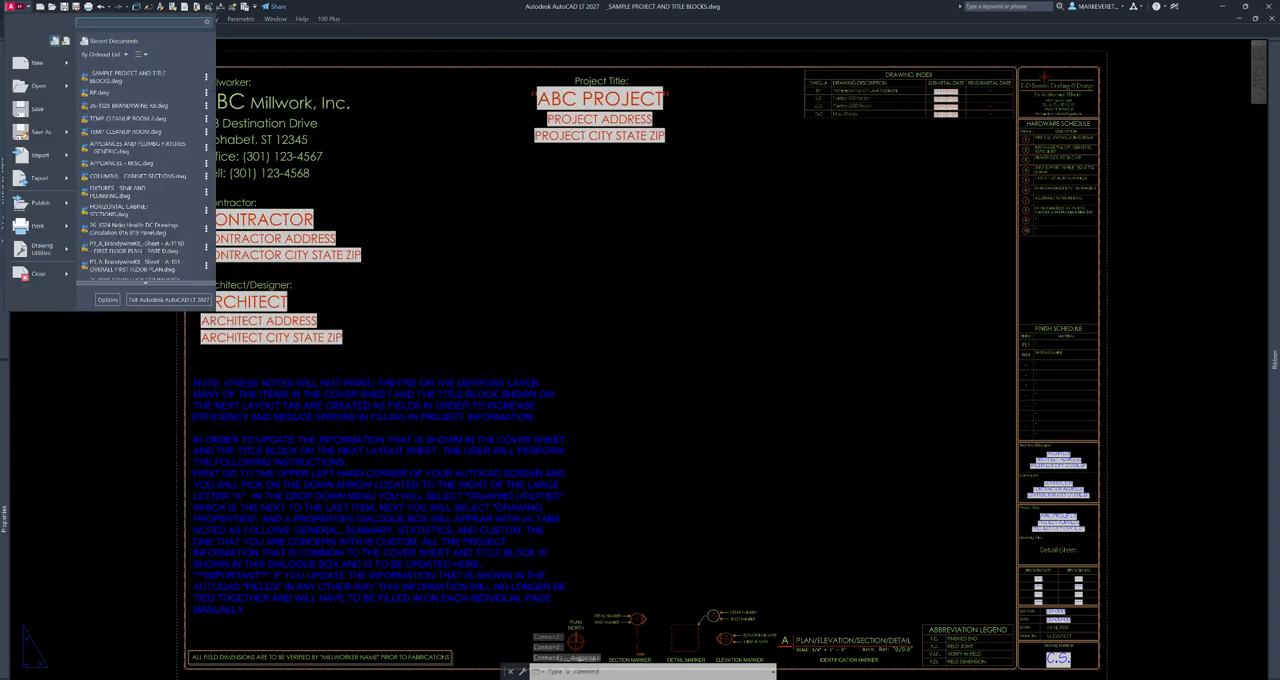
{"action": "mouse_move", "coordinate": [40, 248]}
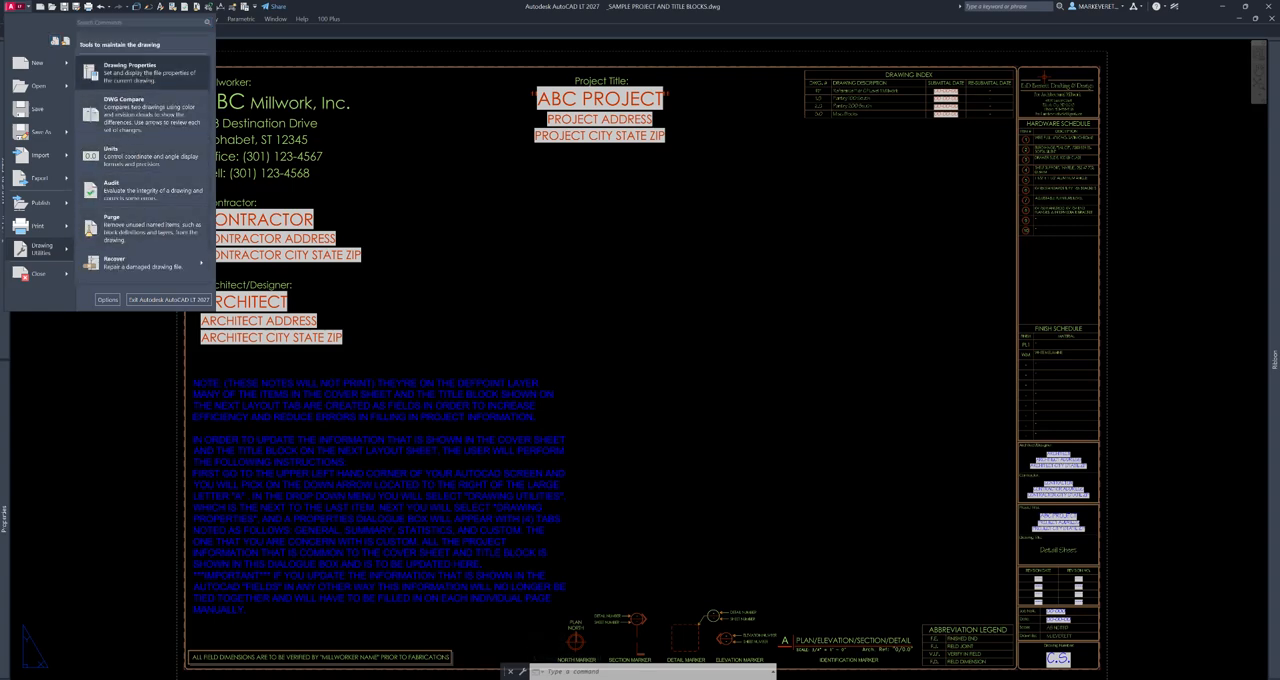
{"action": "left_click", "coordinate": [130, 68]}
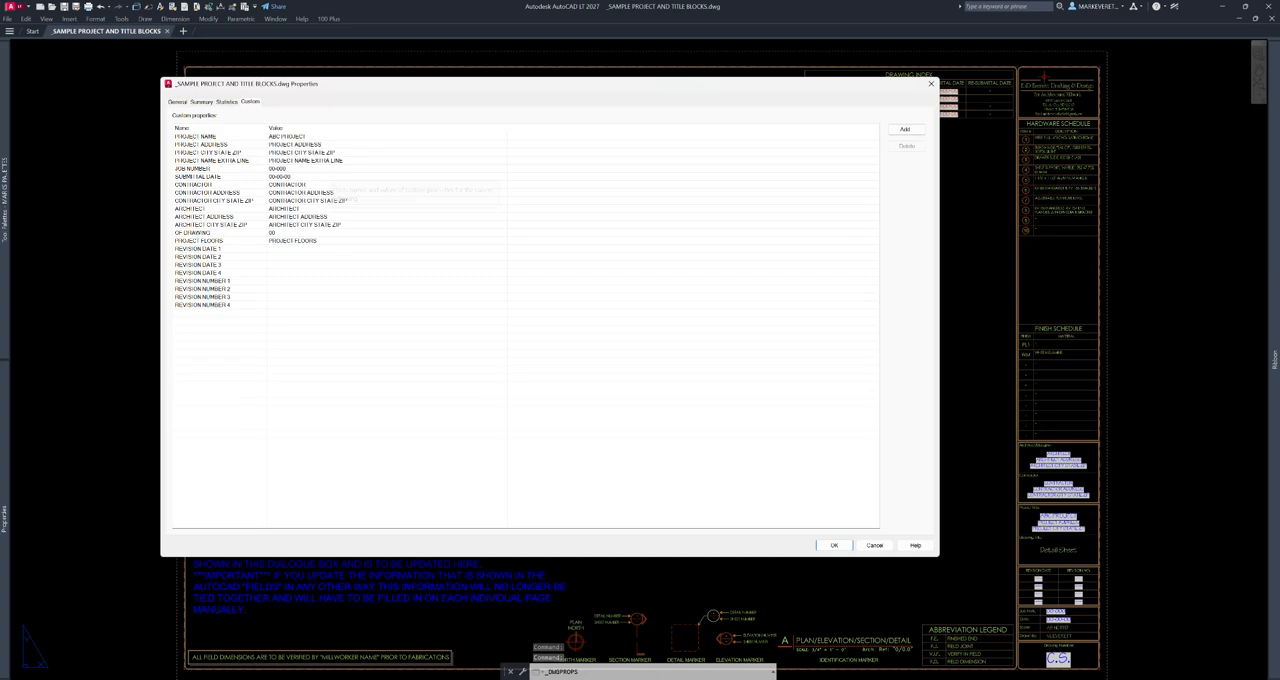
{"action": "left_click", "coordinate": [931, 83]}
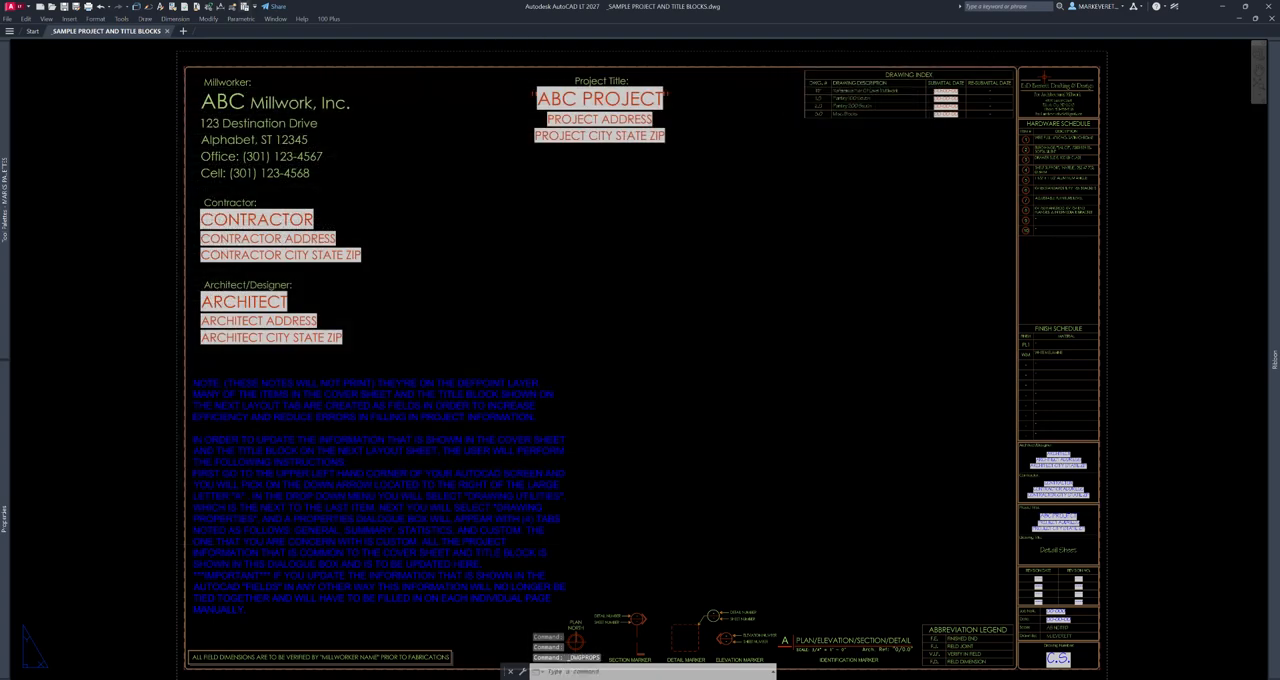
{"action": "key", "text": "Return"}
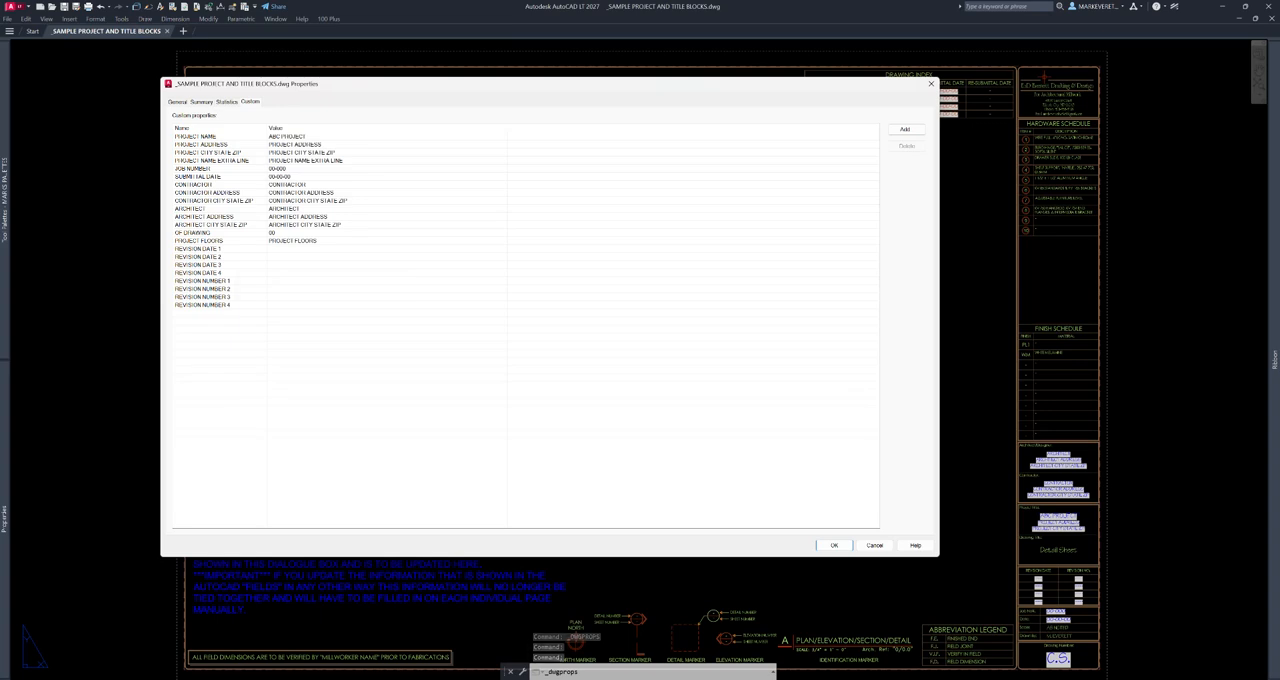
{"action": "key", "text": "Return"}
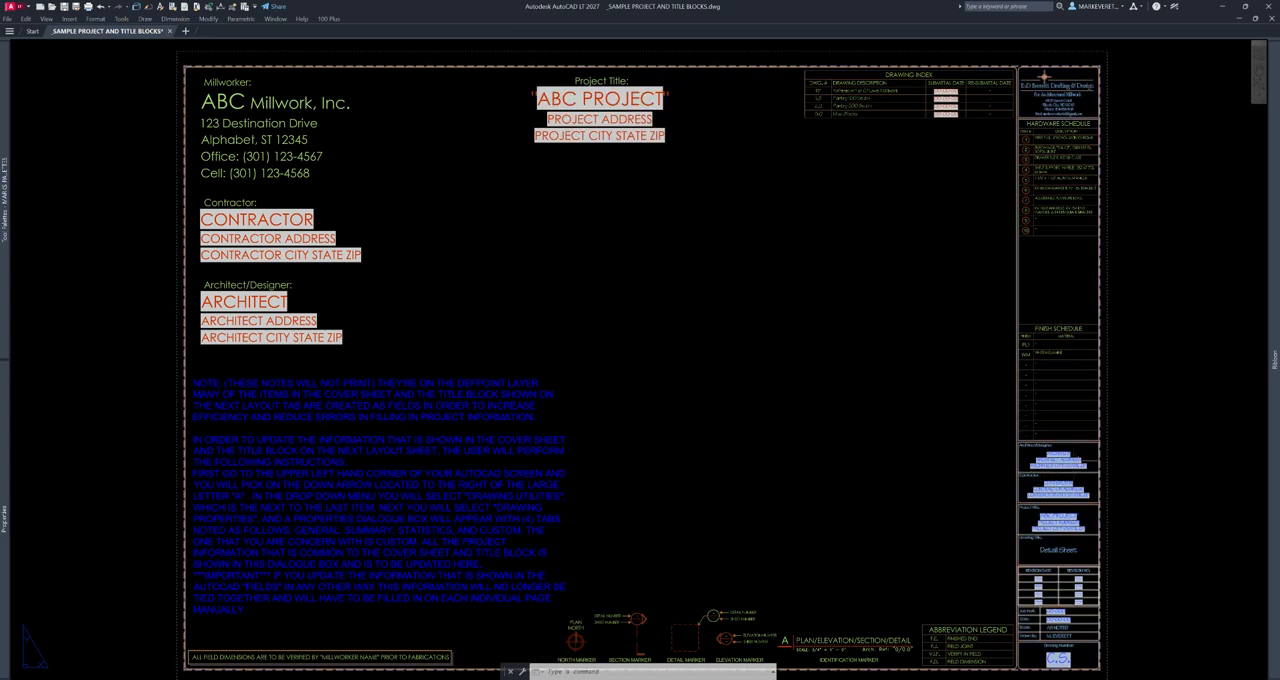
- Inspect the fields in the cover sheet's Project Title text and compare them with the drawing's custom properties
{"action": "left_click", "coordinate": [632, 138]}
{"action": "key", "text": "Escape"}
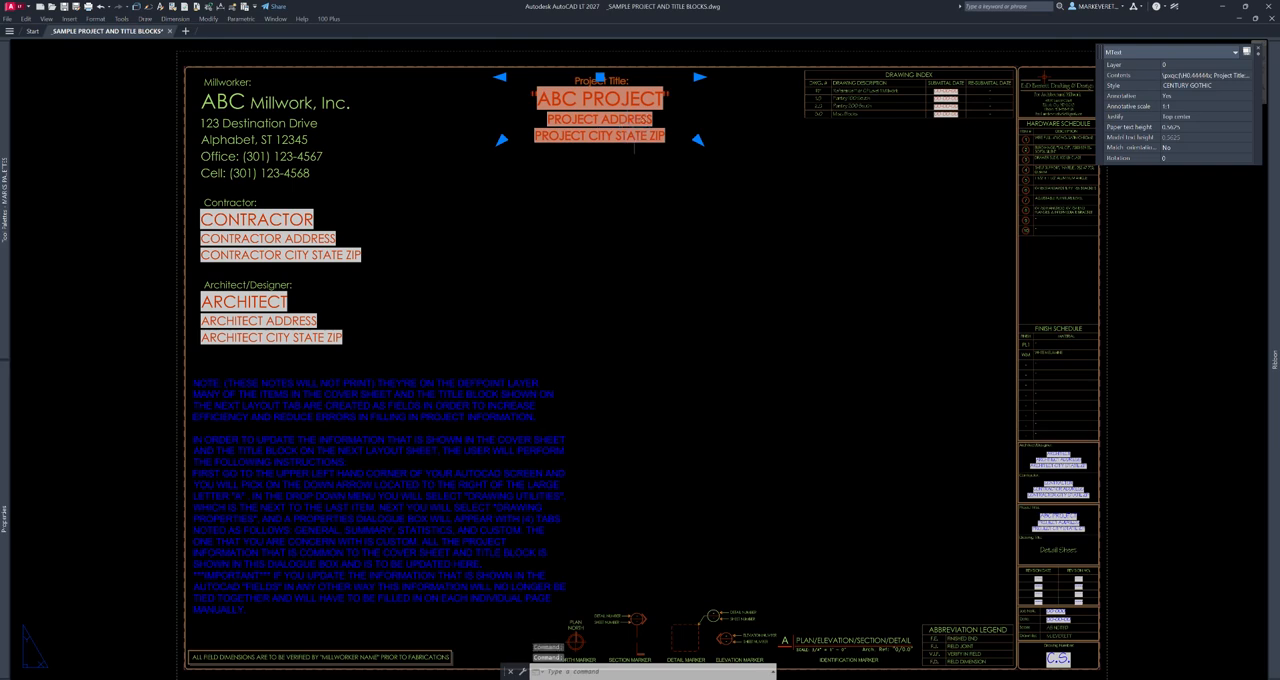
{"action": "double_click", "coordinate": [643, 148]}
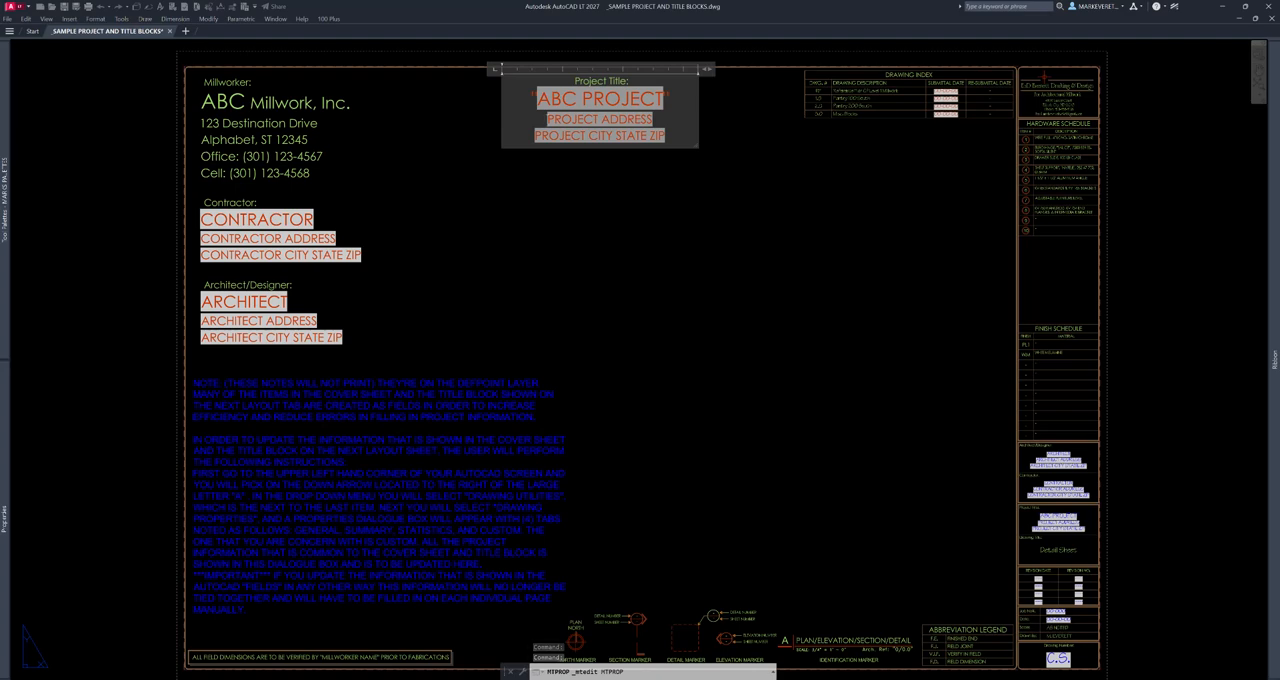
{"action": "left_click", "coordinate": [721, 164]}
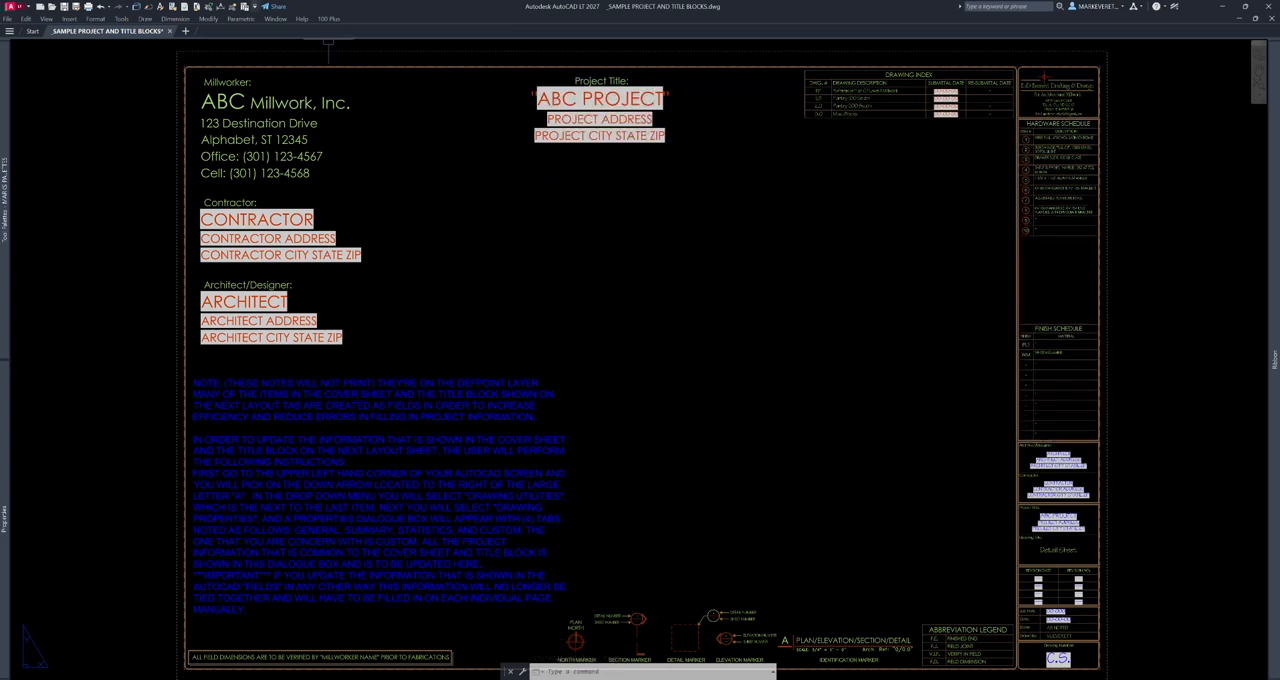
{"action": "left_click", "coordinate": [245, 7]}
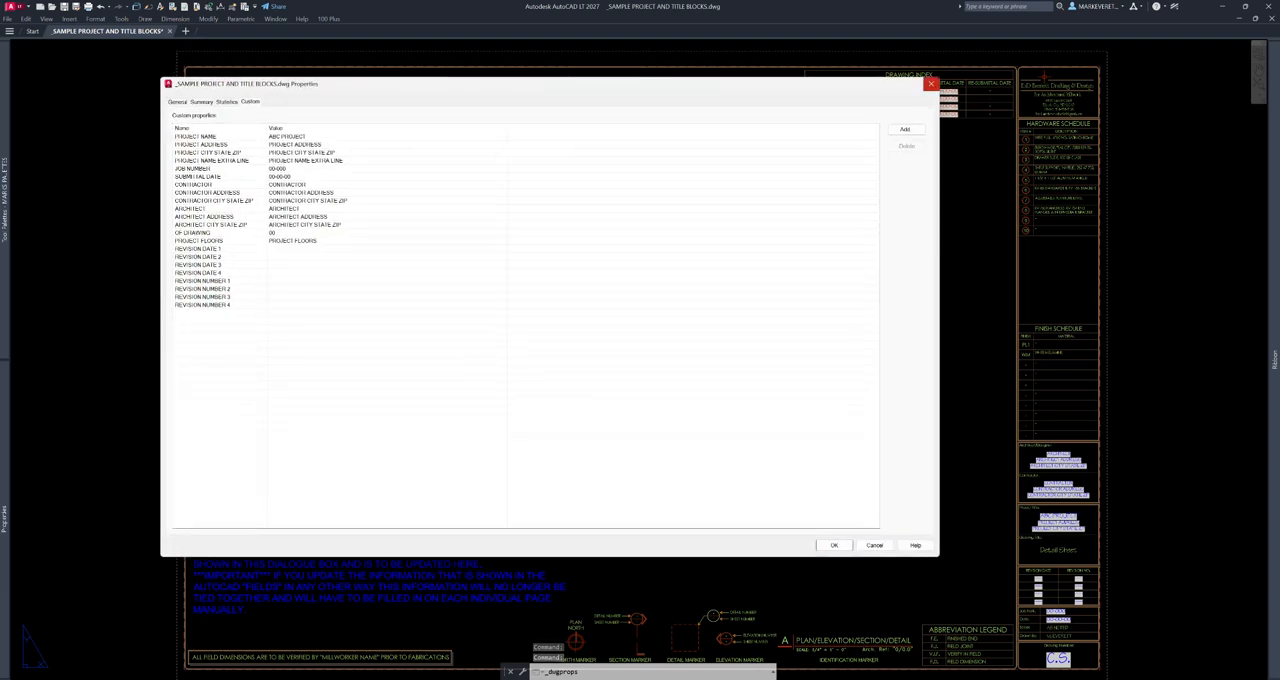
{"action": "left_click", "coordinate": [930, 83]}
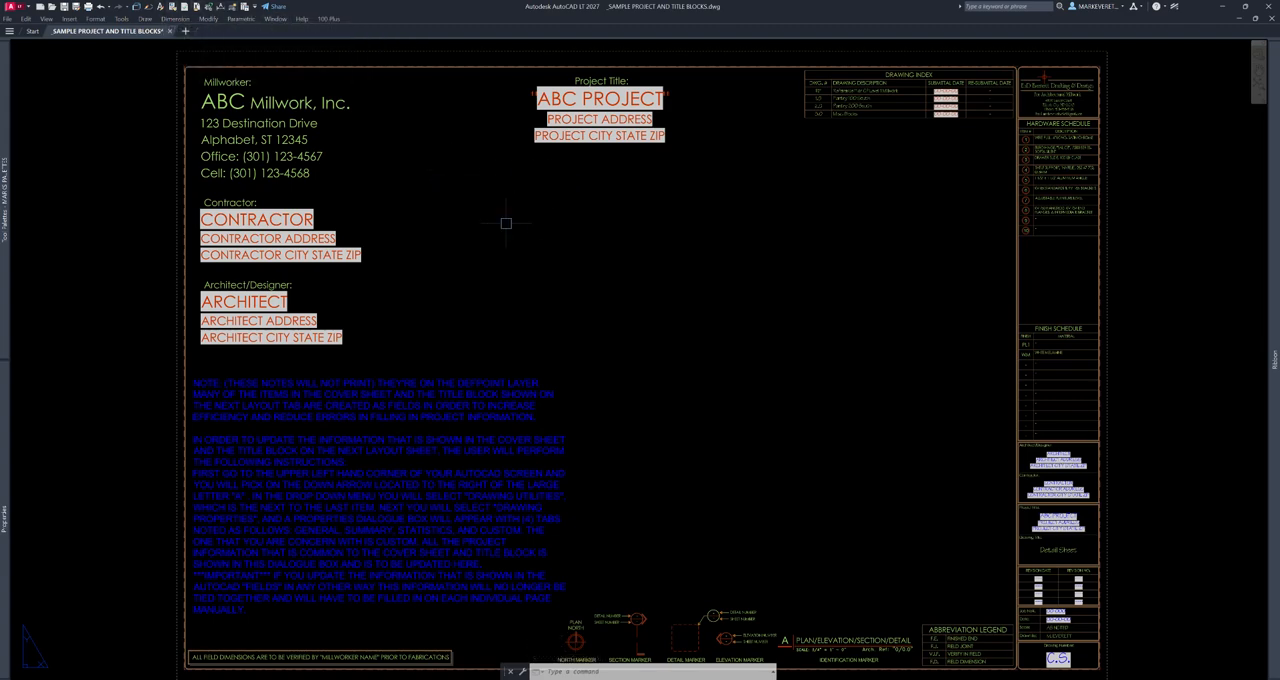
- Try adding the Drawing Properties command to the Quick Access Toolbar from the Customize User Interface command list, and discard the unsaved changes
{"action": "type", "text": "cui"}
{"action": "key", "text": "Return"}
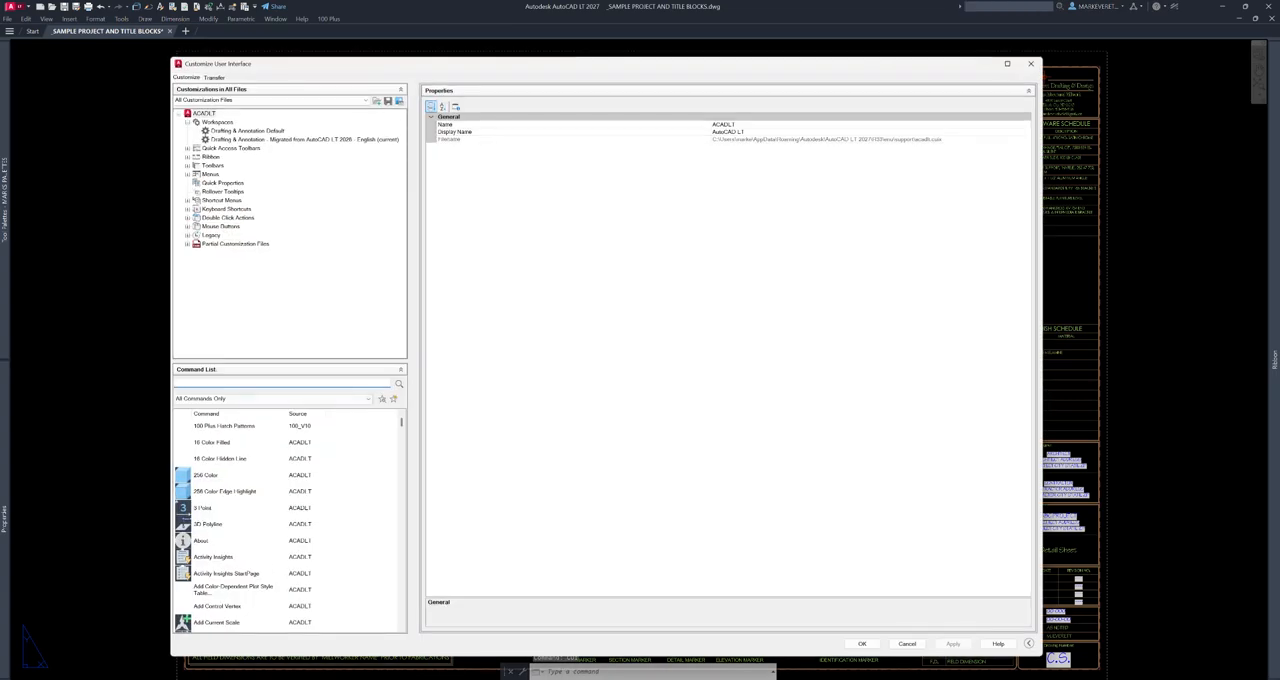
{"action": "type", "text": "drawing"}
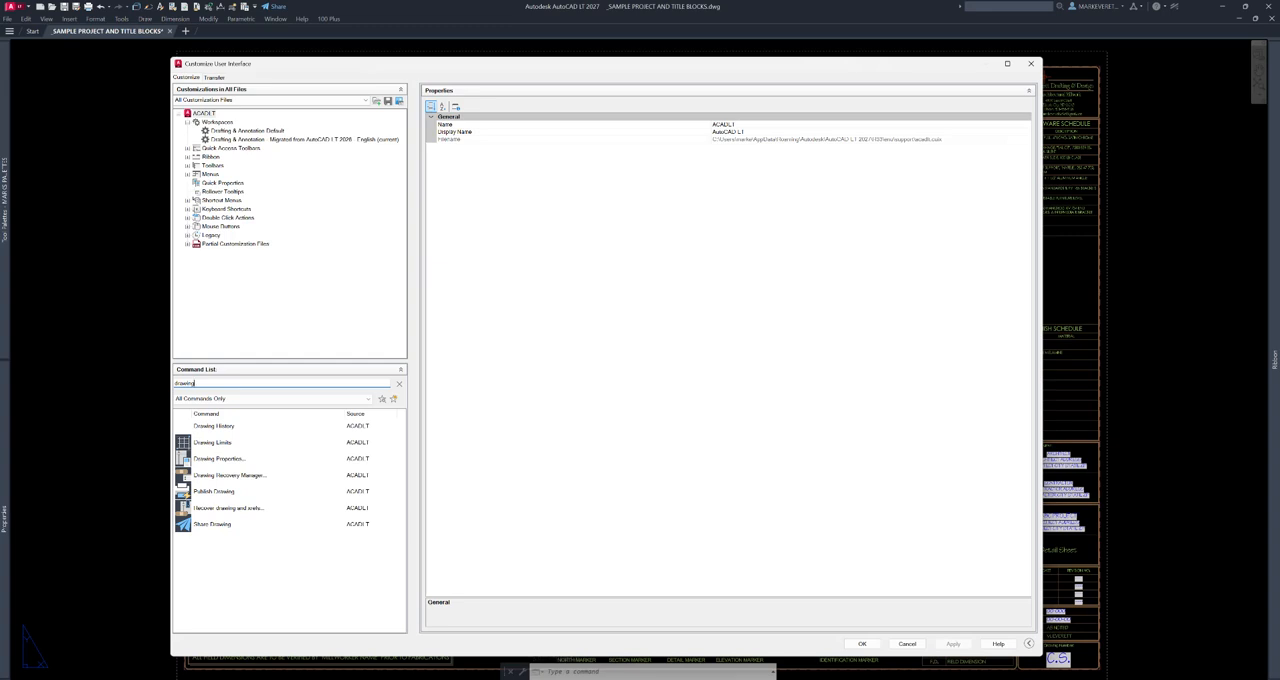
{"action": "left_click", "coordinate": [220, 459]}
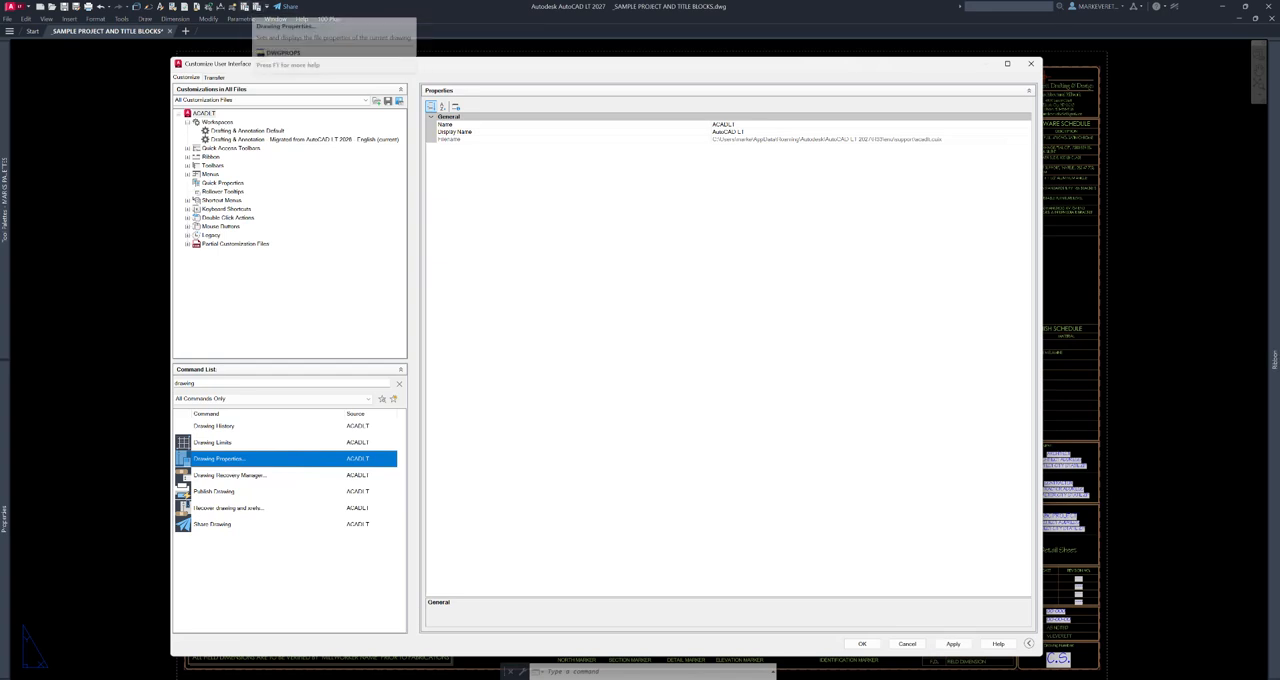
{"action": "left_click", "coordinate": [1030, 63]}
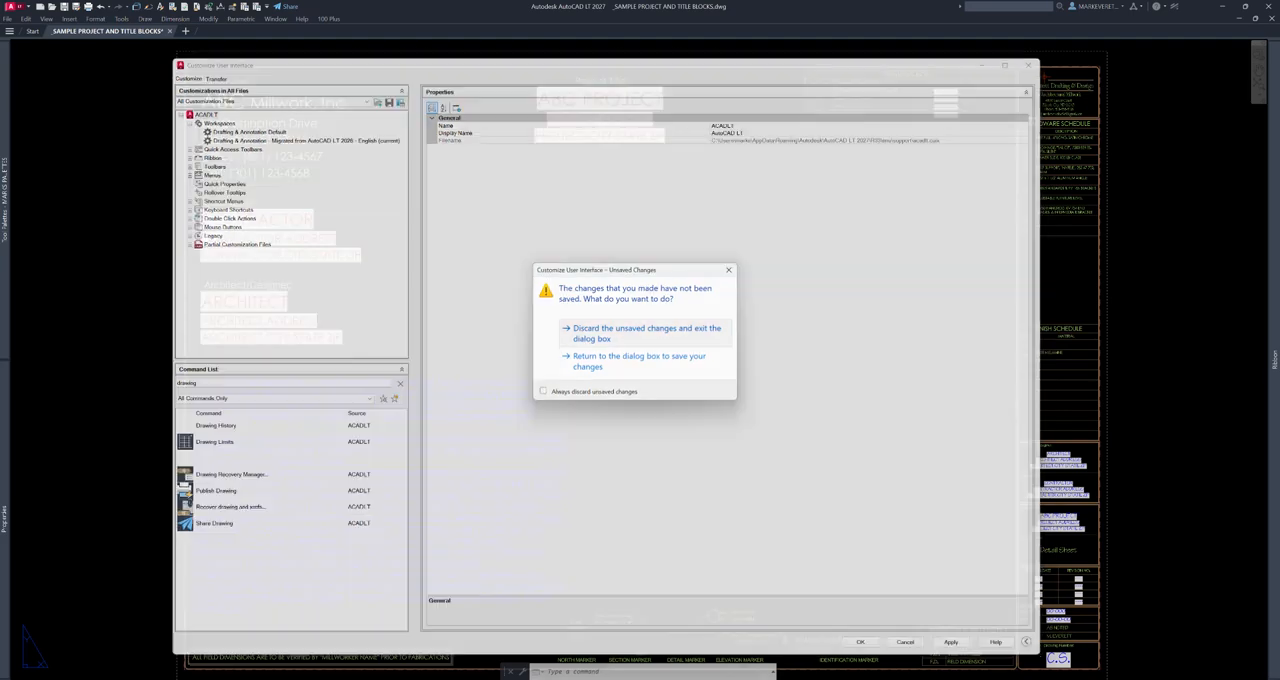
{"action": "left_click", "coordinate": [625, 332]}
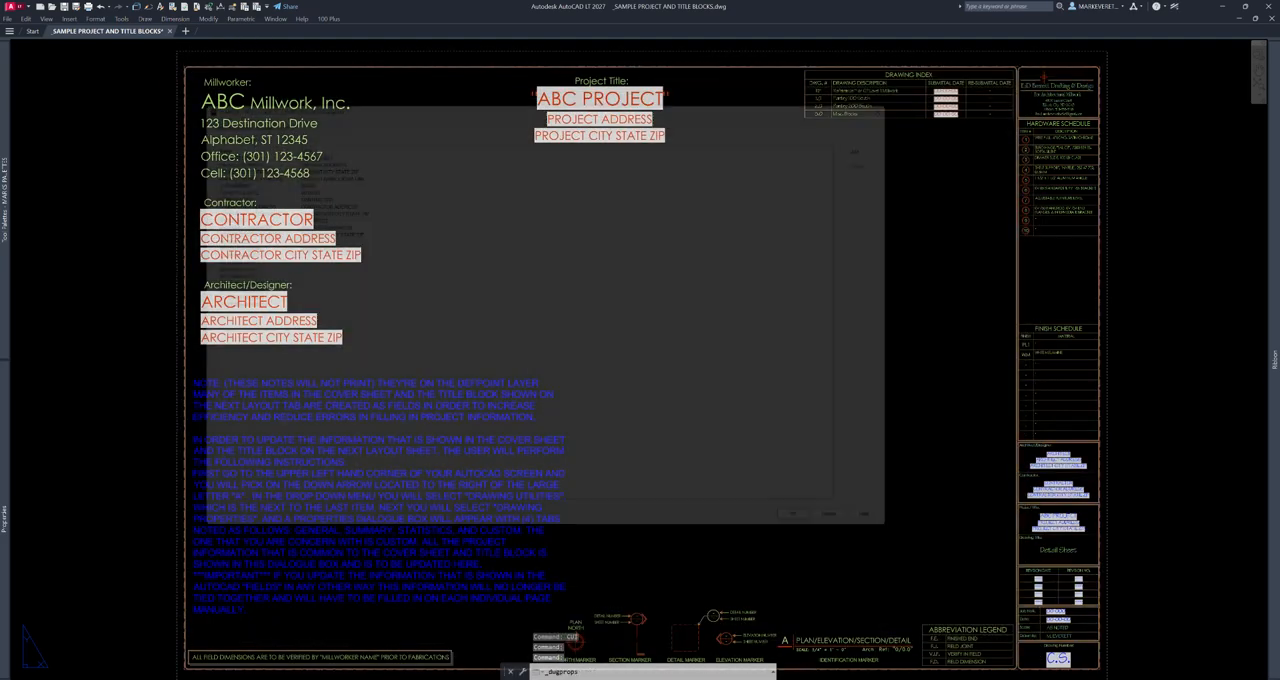
- Check Drawing Properties from its Quick Access Toolbar shortcut, and remove the extra shortcut beside it from the toolbar
{"action": "left_click", "coordinate": [245, 7]}
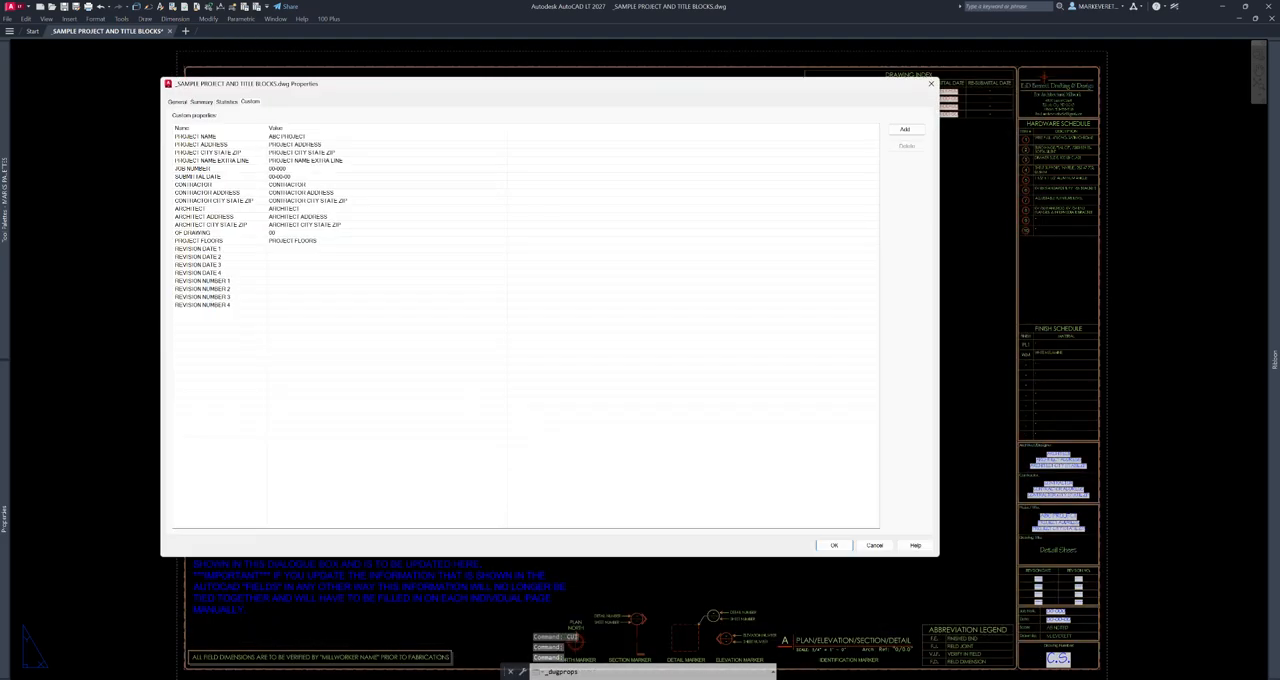
{"action": "left_click", "coordinate": [930, 83]}
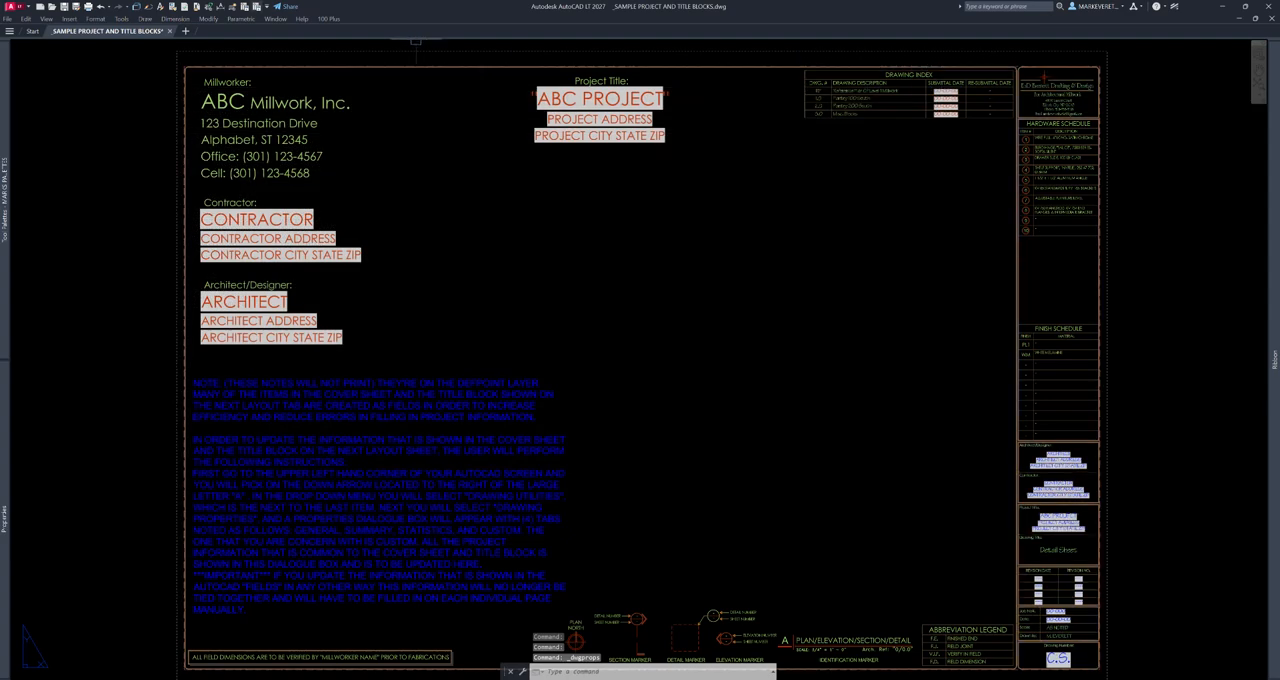
{"action": "right_click", "coordinate": [255, 7]}
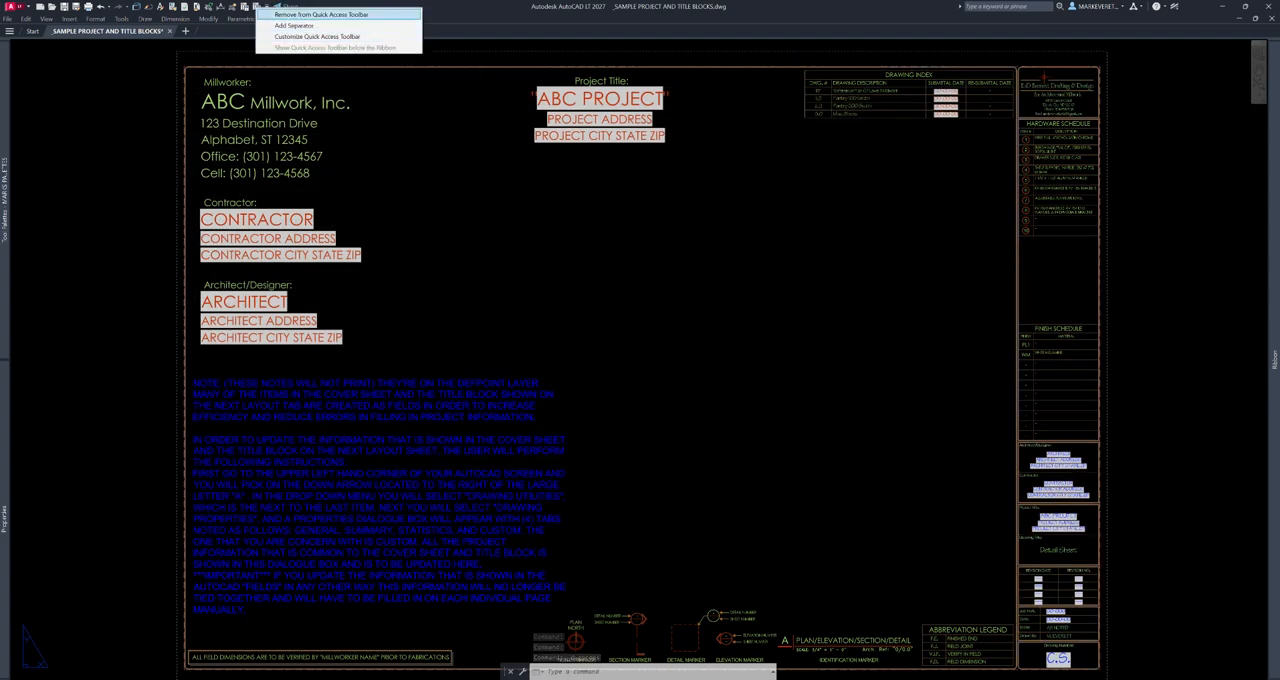
{"action": "left_click", "coordinate": [285, 14]}
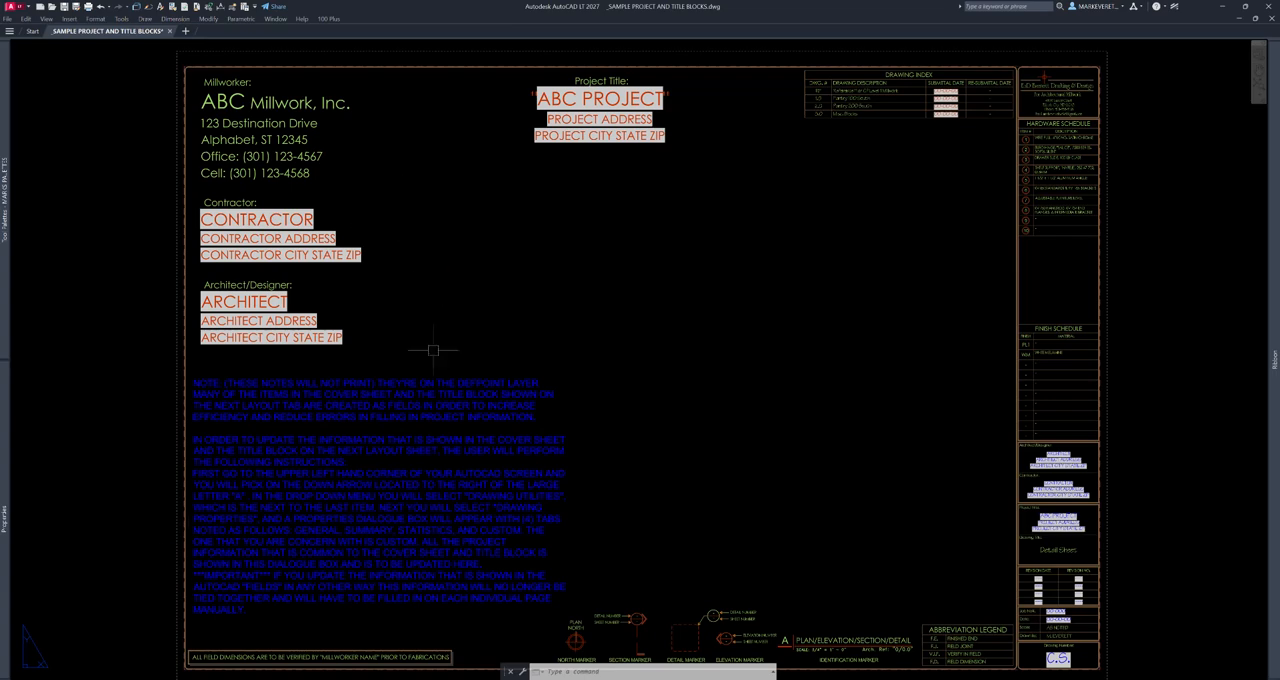
- Switch to model space and open the Block Definition dialog with the BLOCK command to look it over, and dismiss it
{"action": "left_click", "coordinate": [28, 655]}
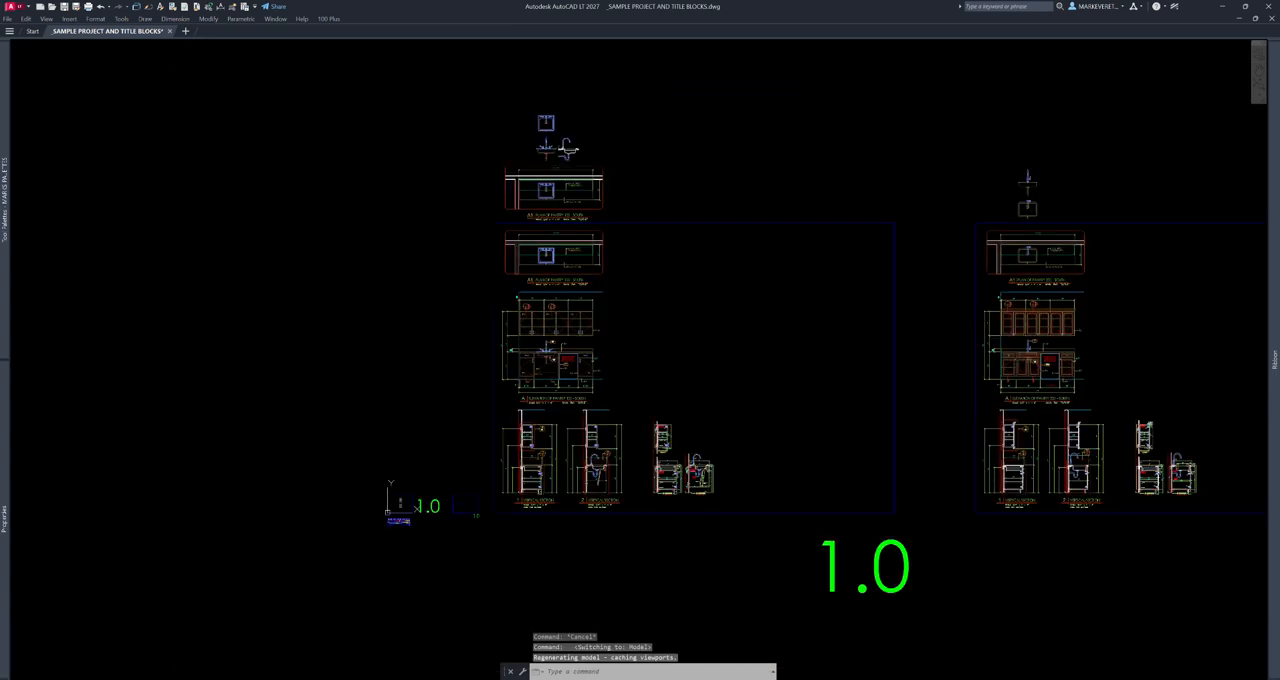
{"action": "type", "text": "B"}
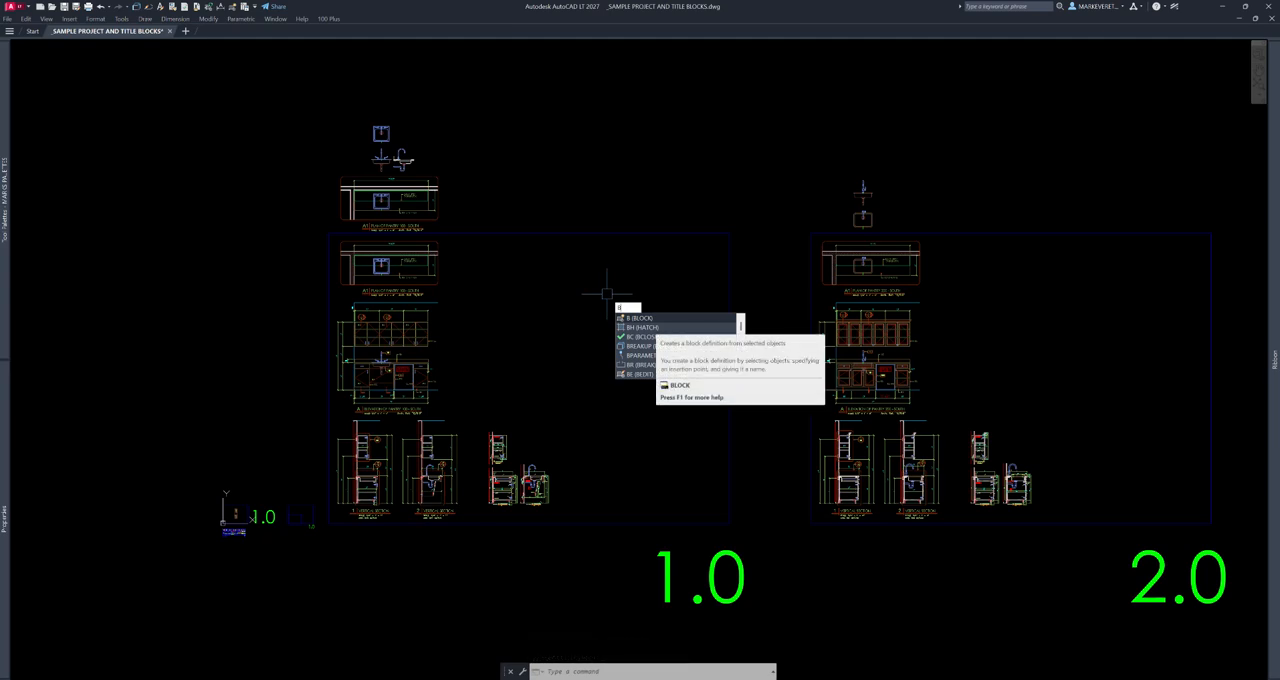
{"action": "key", "text": "Escape"}
{"action": "middle_click_drag", "start_coordinate": [518, 260], "coordinate": [578, 316]}
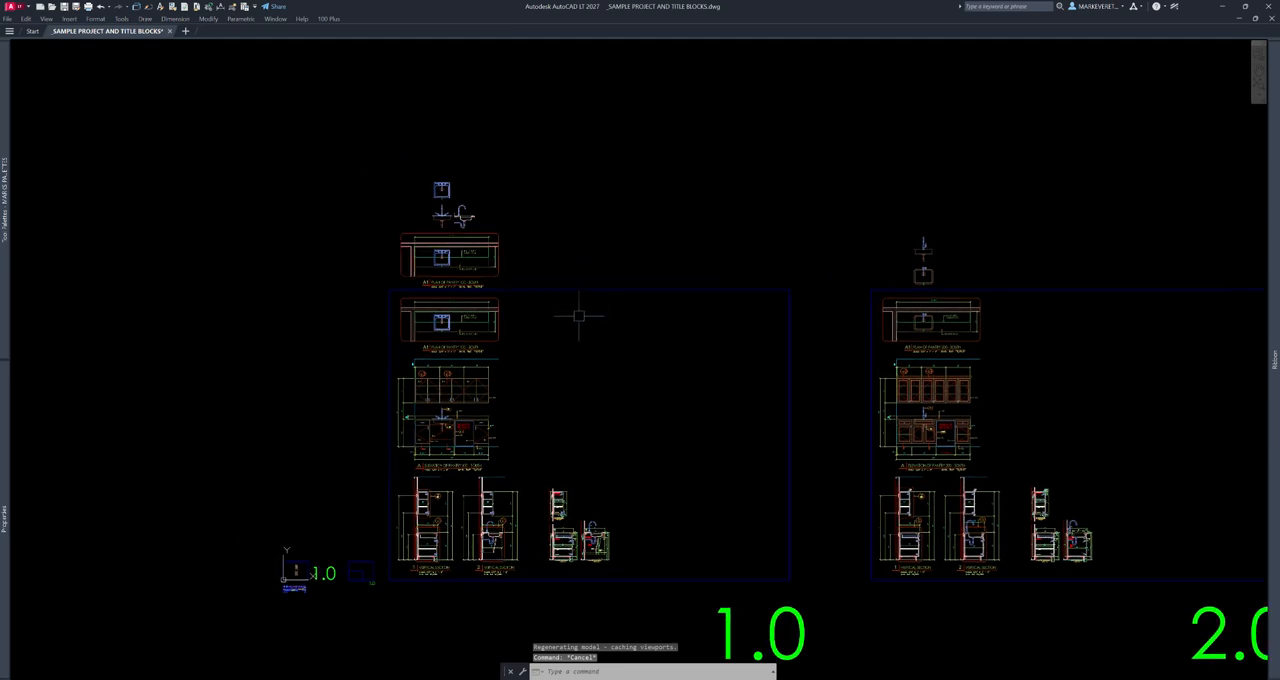
{"action": "type", "text": "b"}
{"action": "scroll", "coordinate": [629, 243], "scroll_direction": "up", "scroll_amount": 2}
{"action": "key", "text": "Return"}
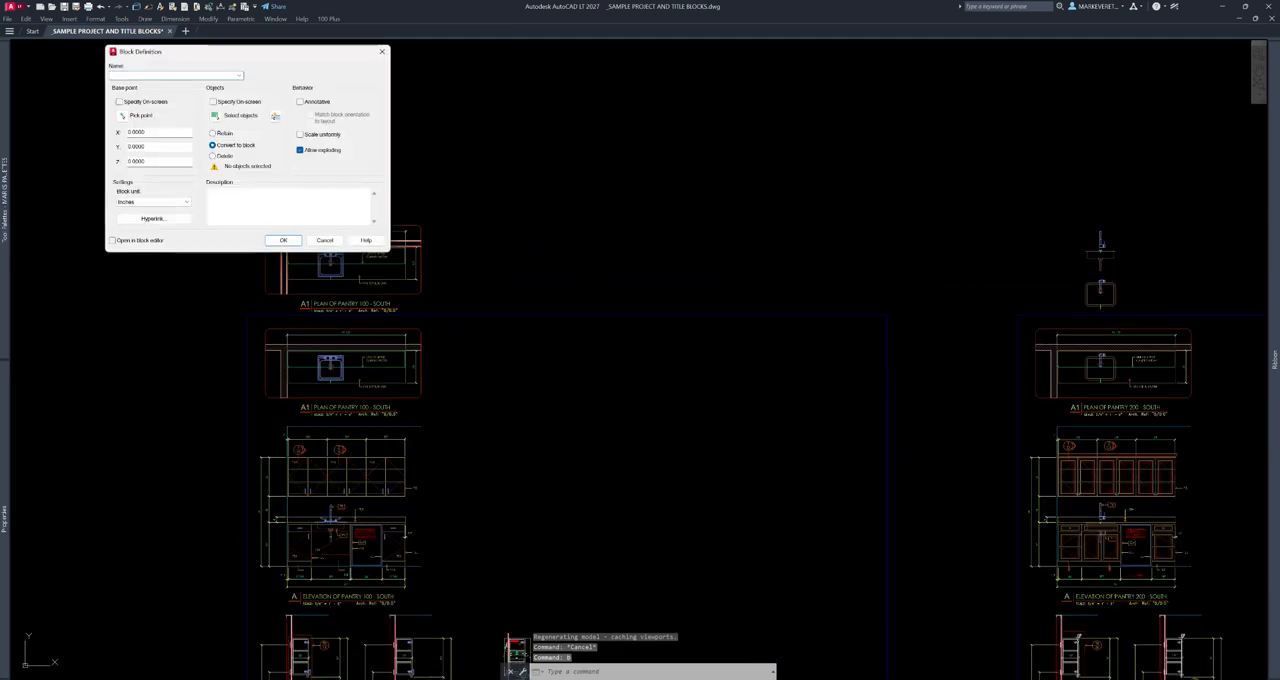
{"action": "key", "text": "Escape"}
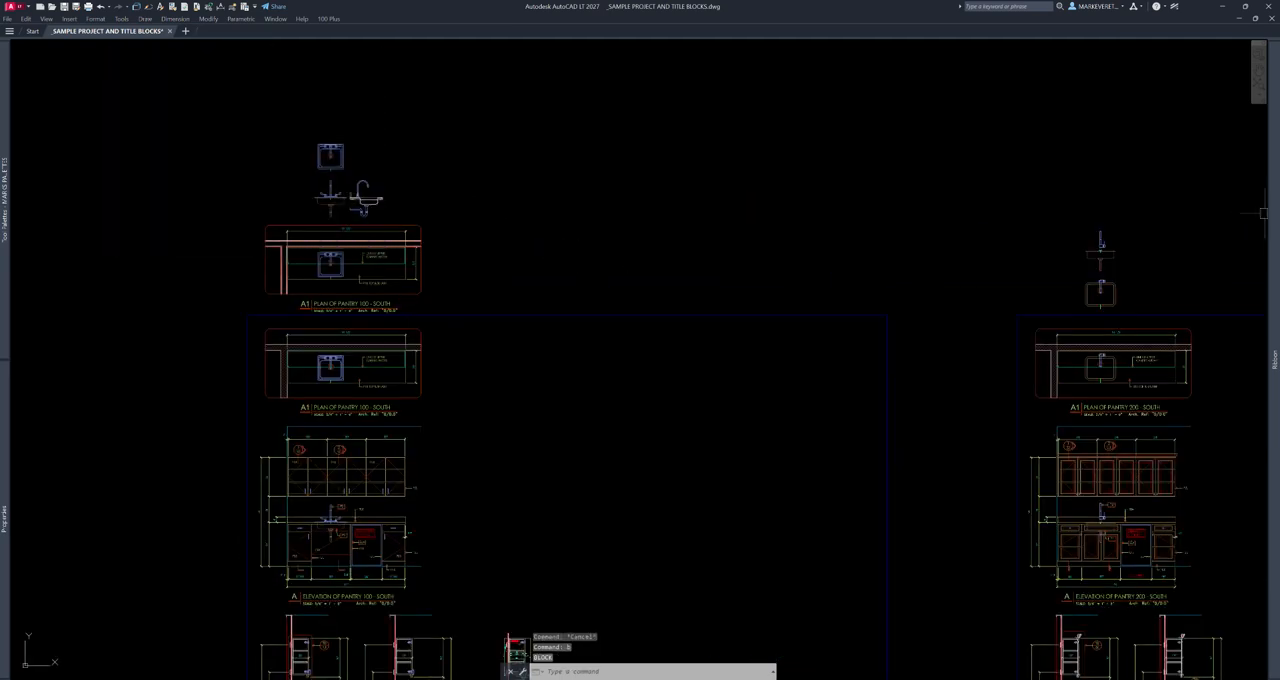
- Examine the sink's plan, elevation and section drawings above the Pantry 100 plan, and check which layer is current
{"action": "mouse_move", "coordinate": [1274, 360]}
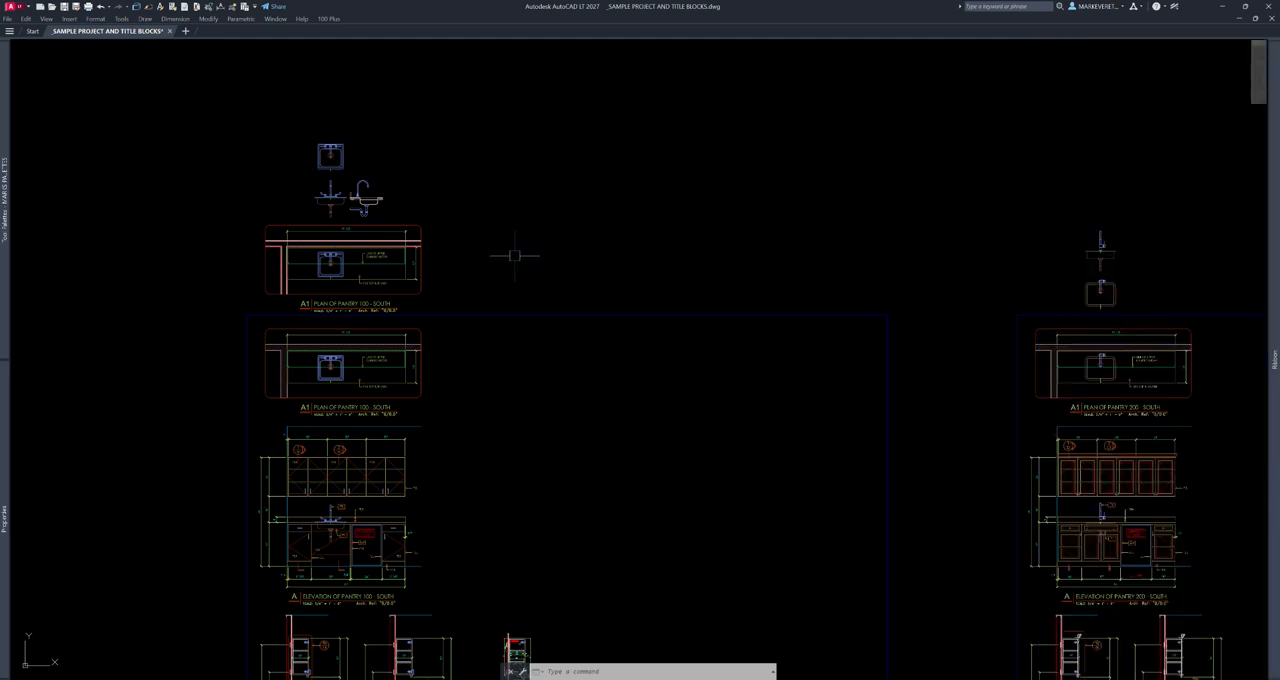
{"action": "scroll", "coordinate": [364, 250], "scroll_direction": "up", "scroll_amount": 8}
{"action": "scroll", "coordinate": [660, 212], "scroll_direction": "down", "scroll_amount": 5}
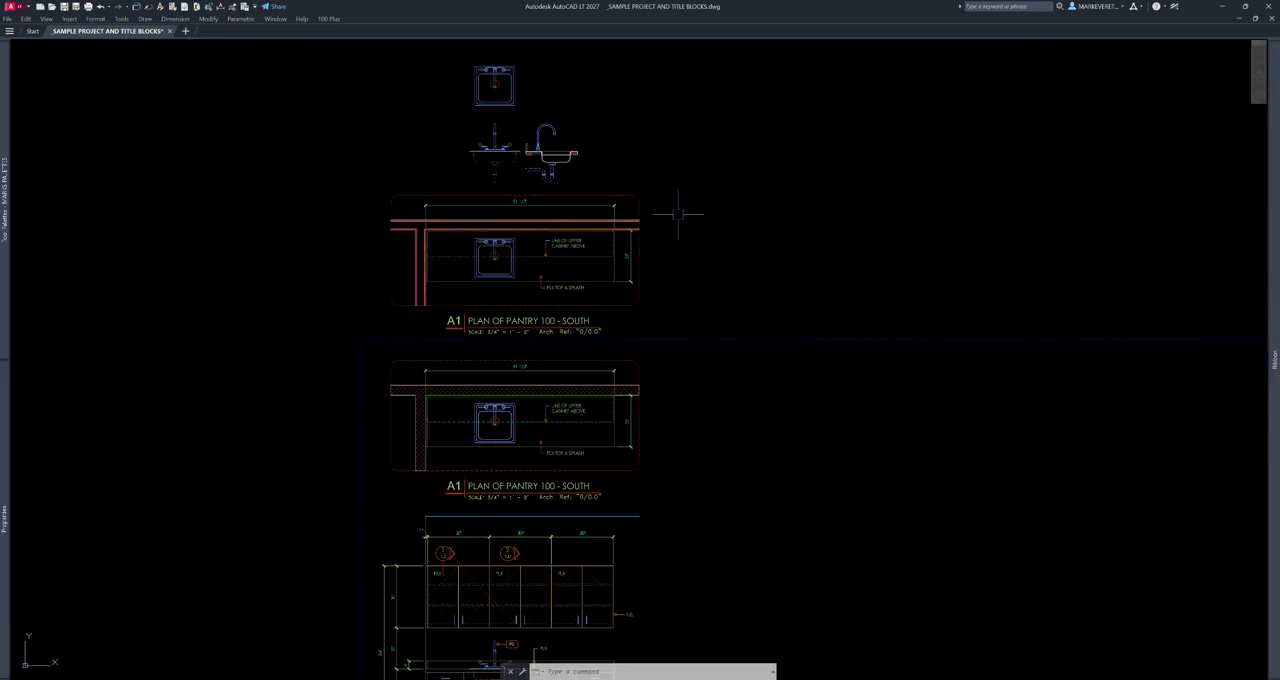
{"action": "scroll", "coordinate": [560, 250], "scroll_direction": "up", "scroll_amount": 6}
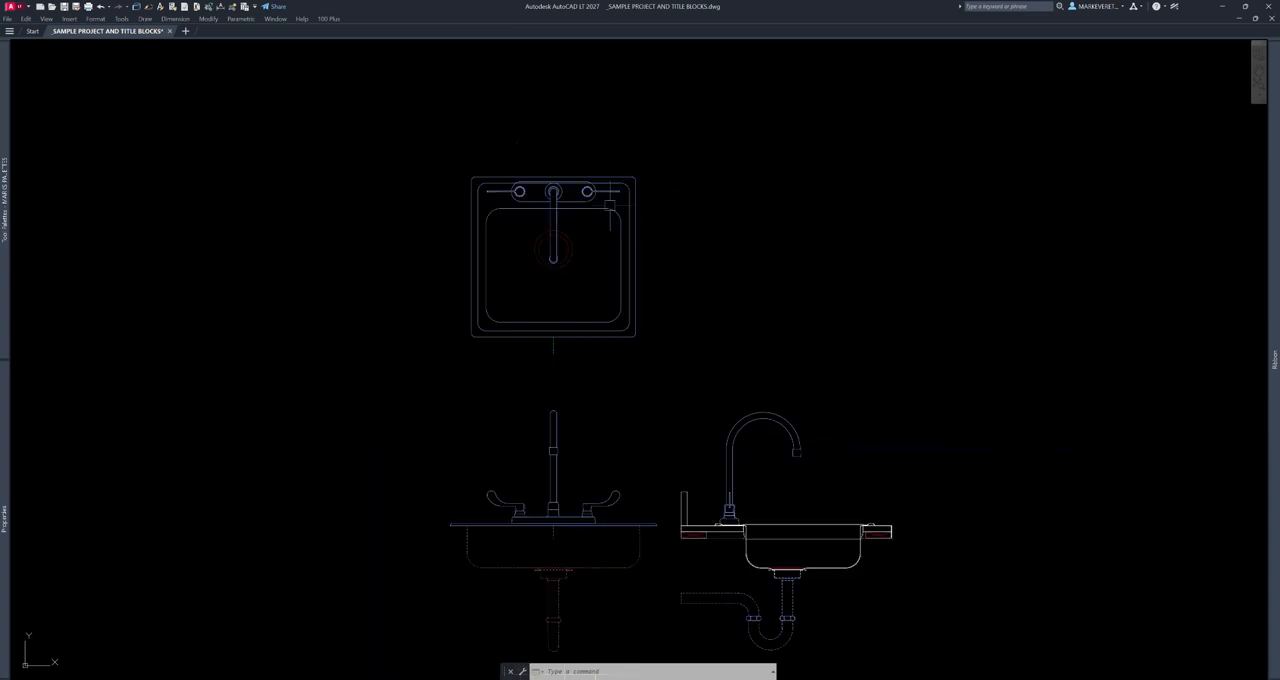
{"action": "scroll", "coordinate": [645, 205], "scroll_direction": "down", "scroll_amount": 2}
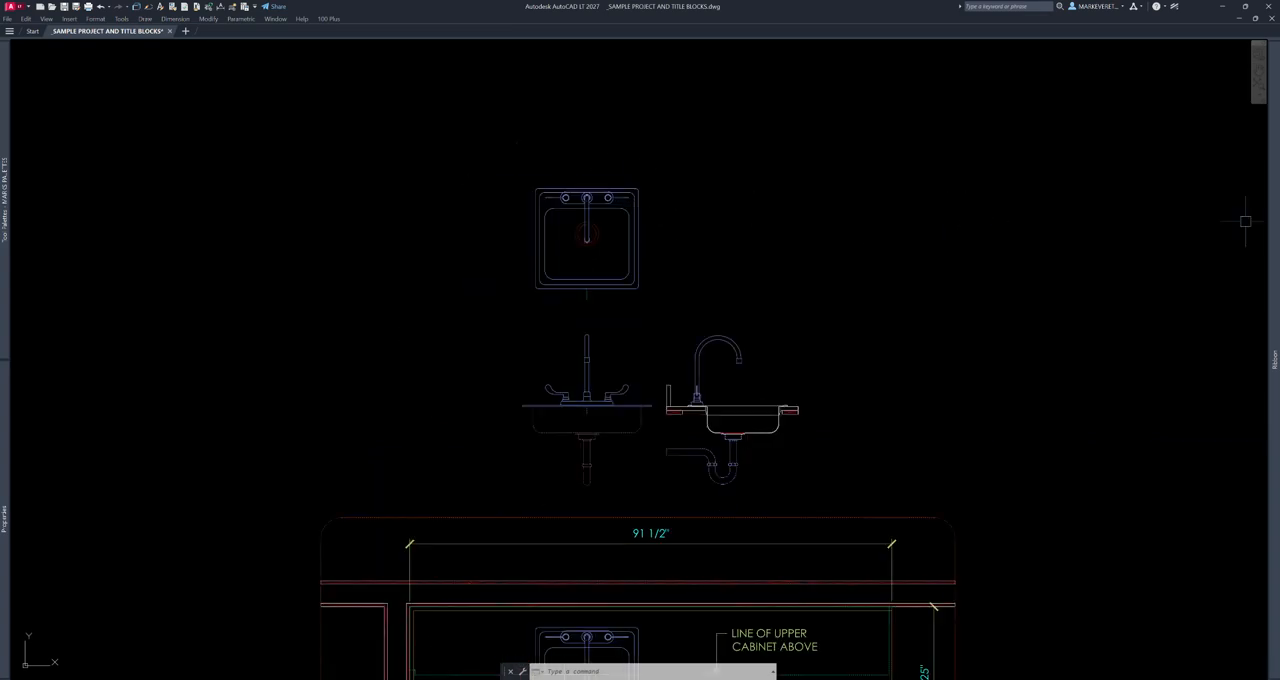
{"action": "mouse_move", "coordinate": [1262, 222]}
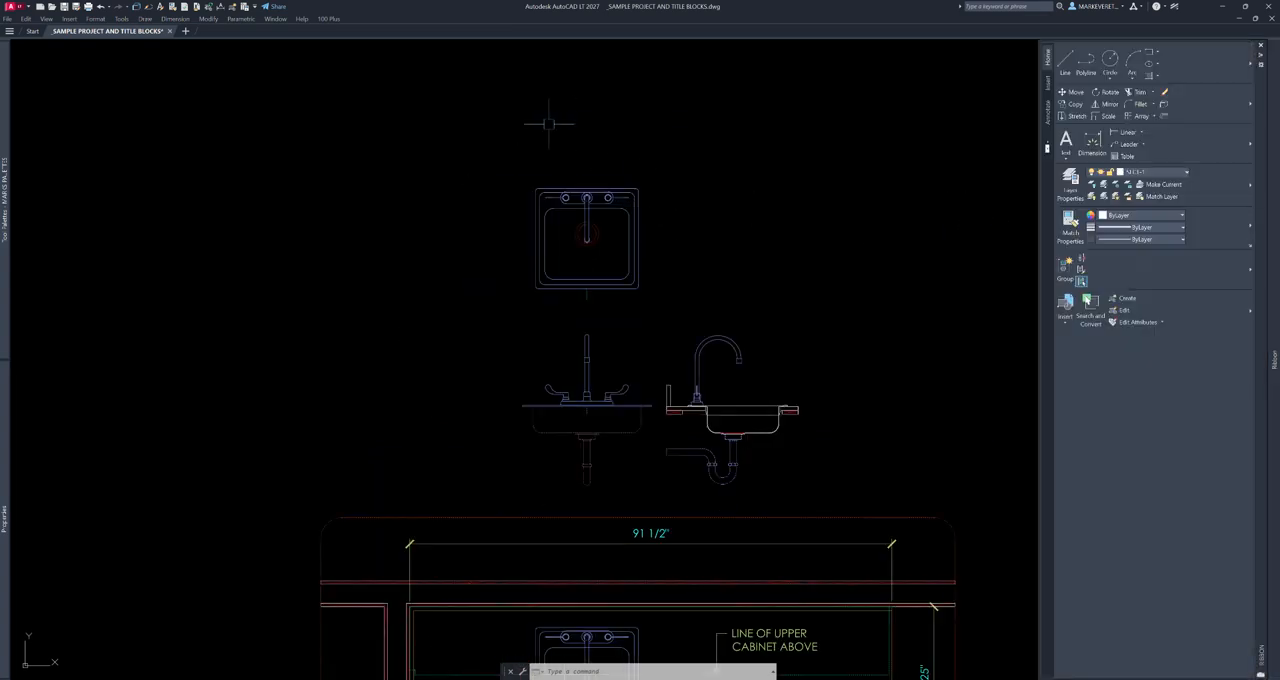
{"action": "key", "text": "Escape"}
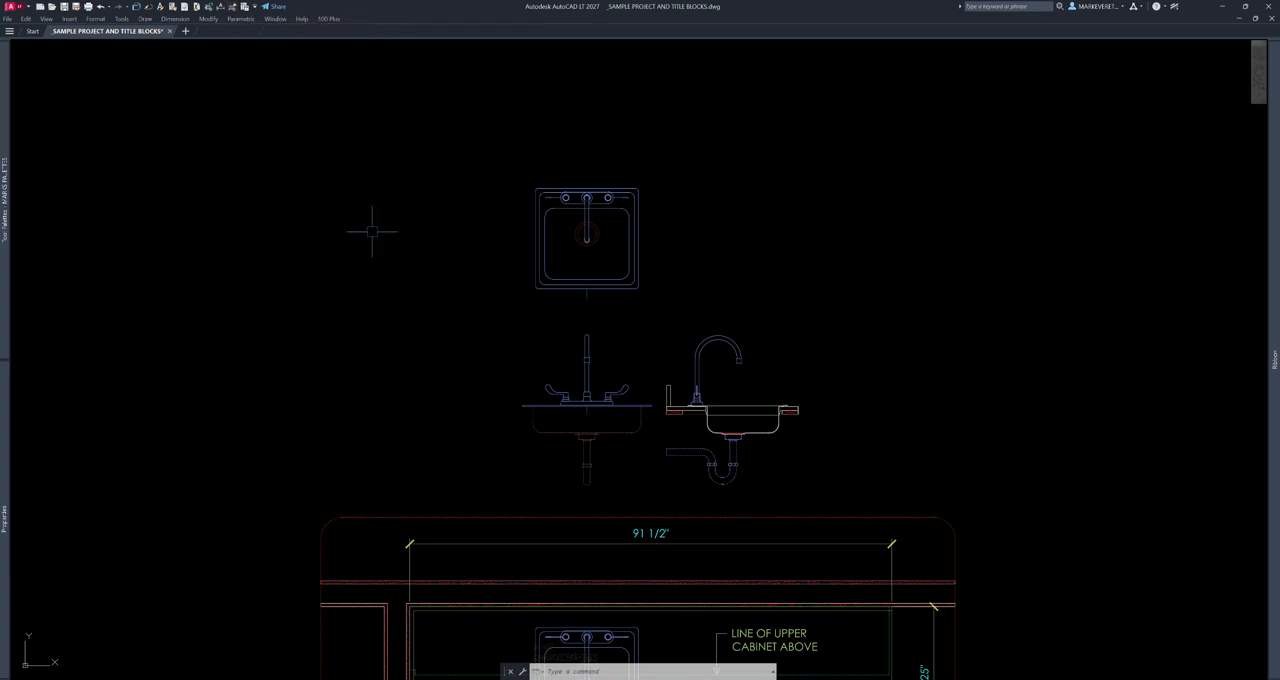
- Find the Make Block and MAKE MARKS BLOCK commands in the Customize User Interface editor, compare their macros, and cancel the editor
{"action": "type", "text": "cui"}
{"action": "key", "text": "Return"}
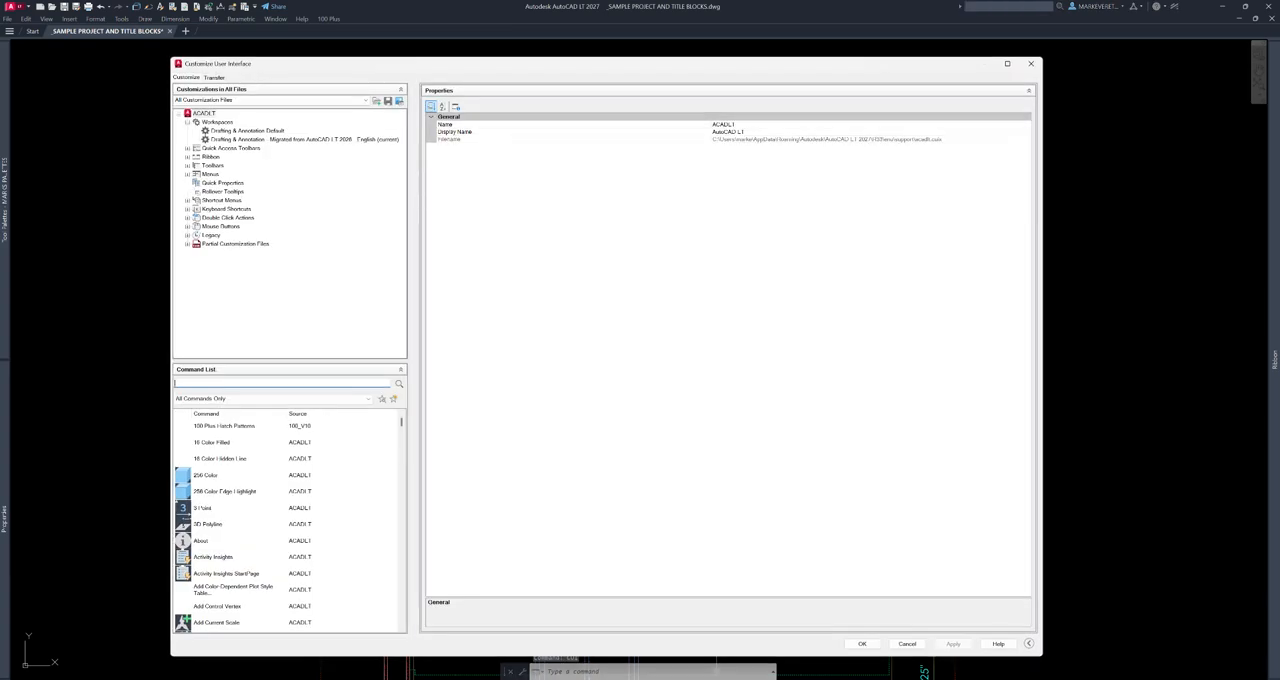
{"action": "type", "text": "mak"}
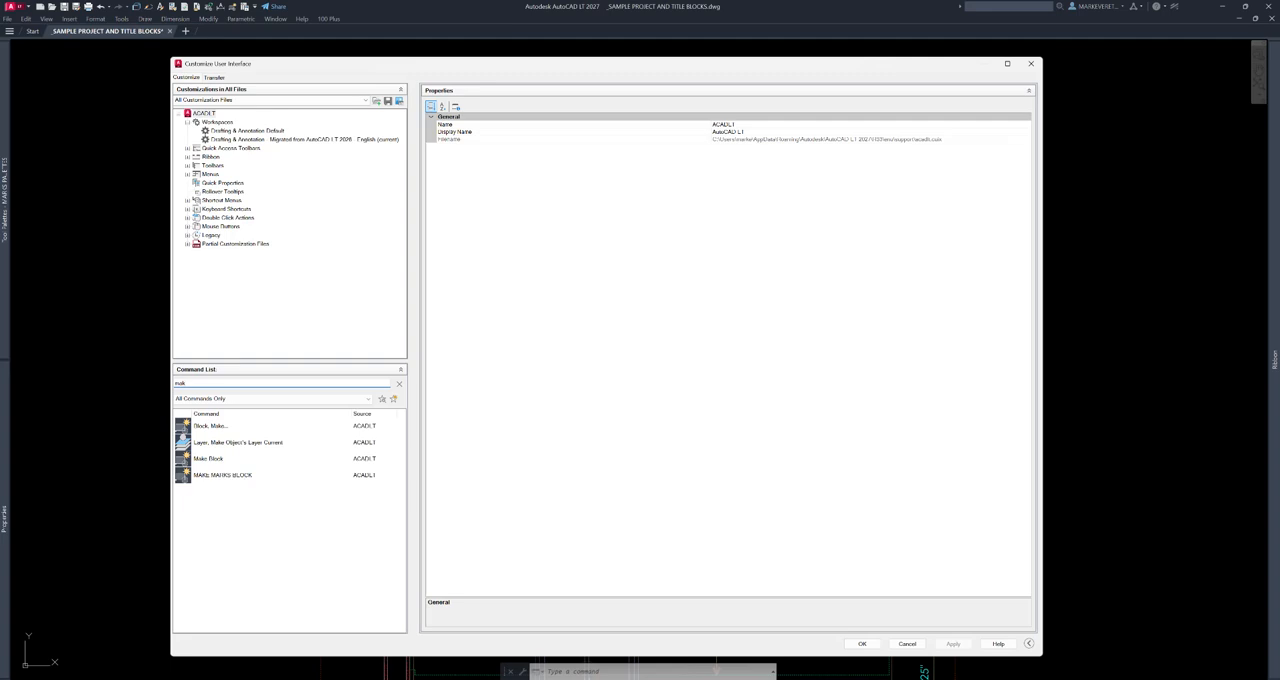
{"action": "right_click", "coordinate": [208, 458]}
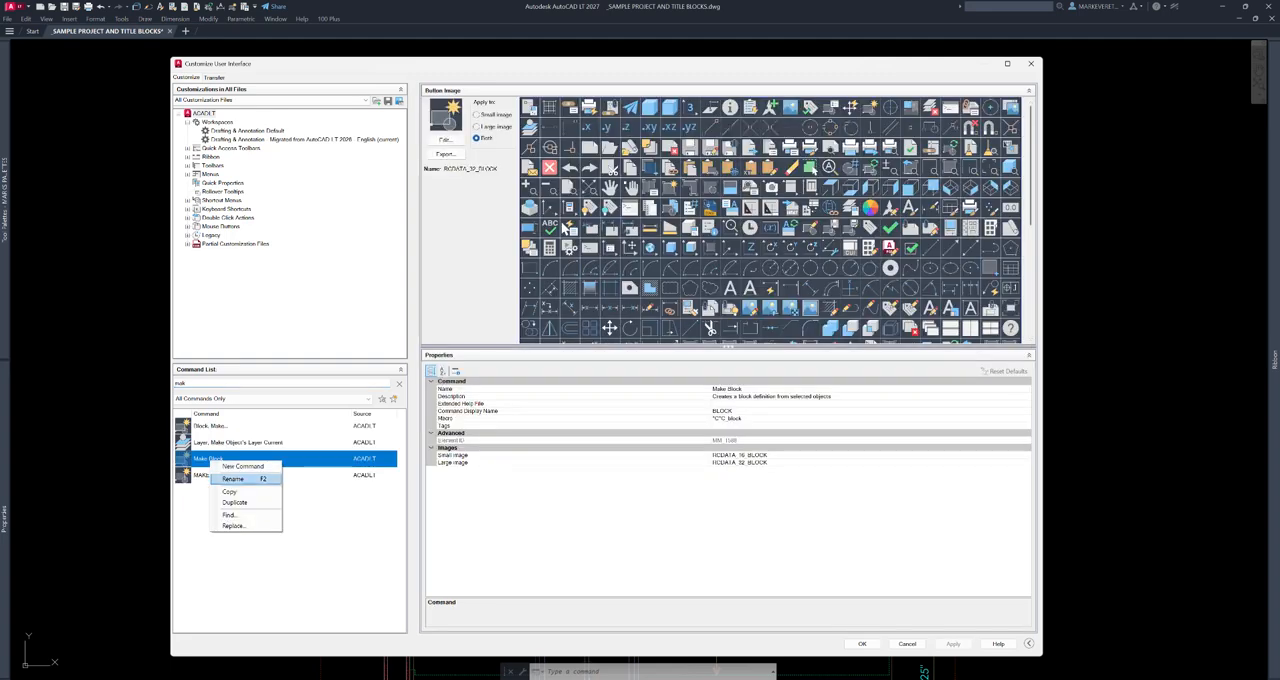
{"action": "left_click", "coordinate": [294, 550]}
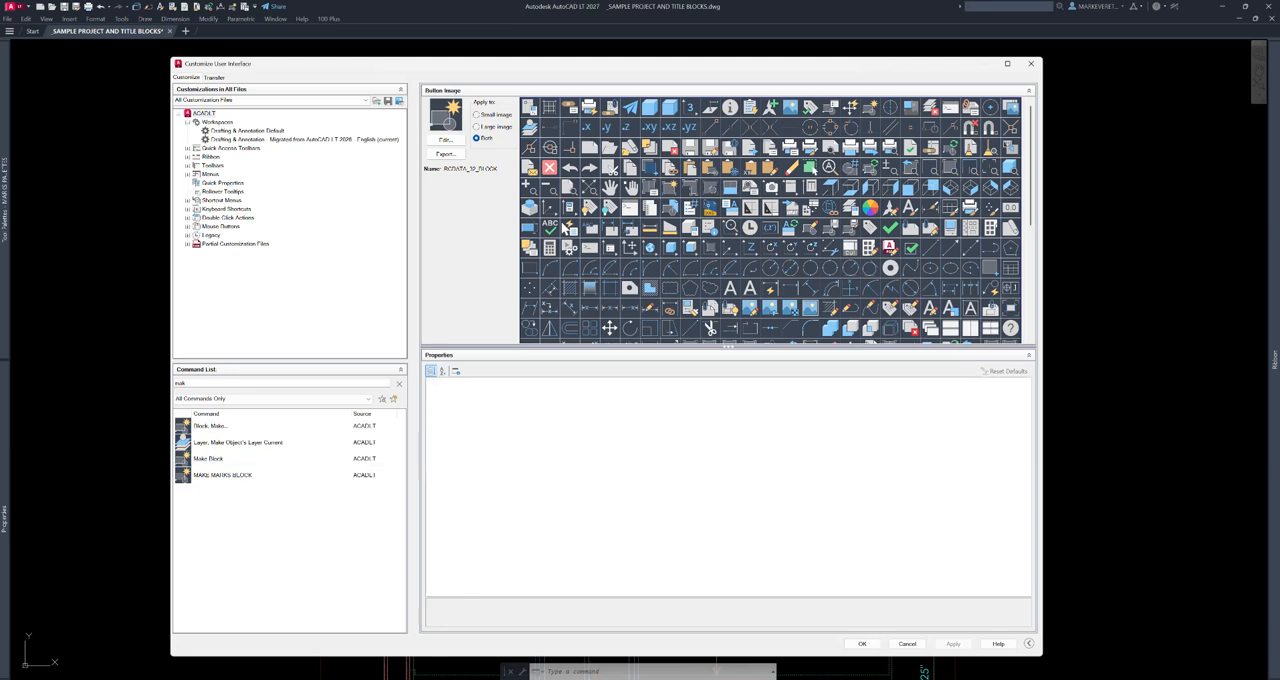
{"action": "left_click", "coordinate": [223, 475]}
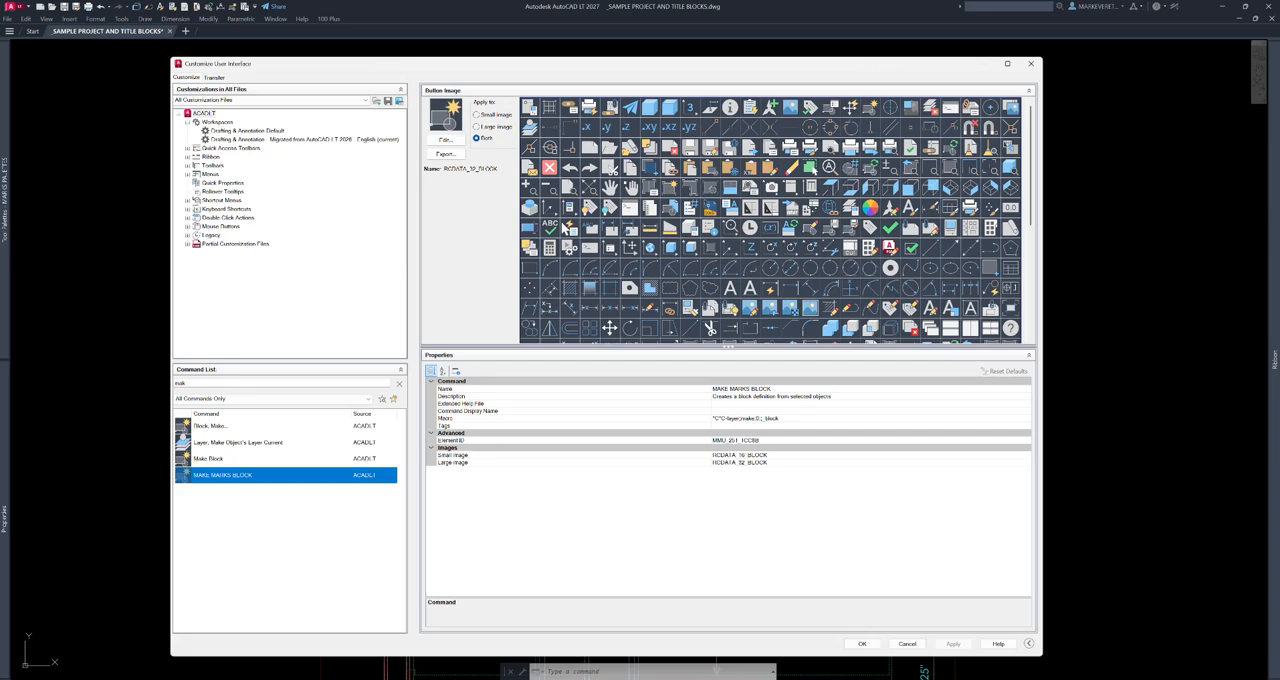
{"action": "left_click", "coordinate": [907, 644]}
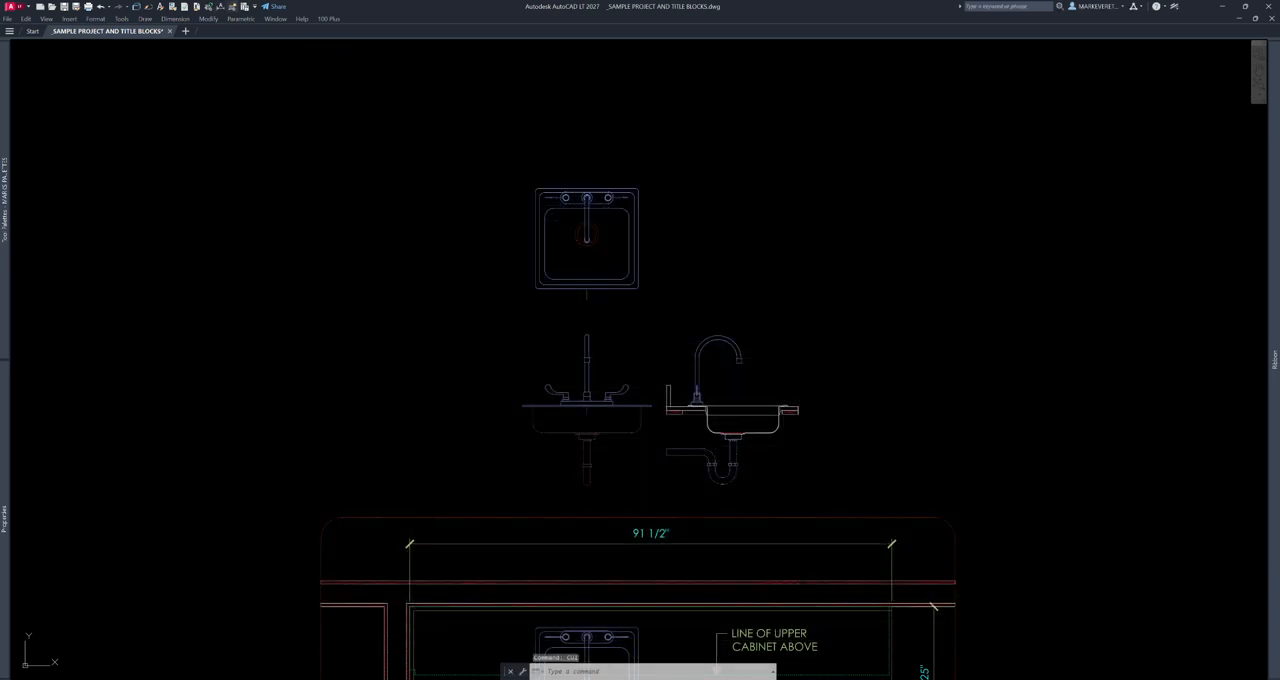
- Run the custom MAKE MARKS BLOCK command, dismiss its Block Definition dialog, and check the current layer
{"action": "key", "text": "ctrl+b"}
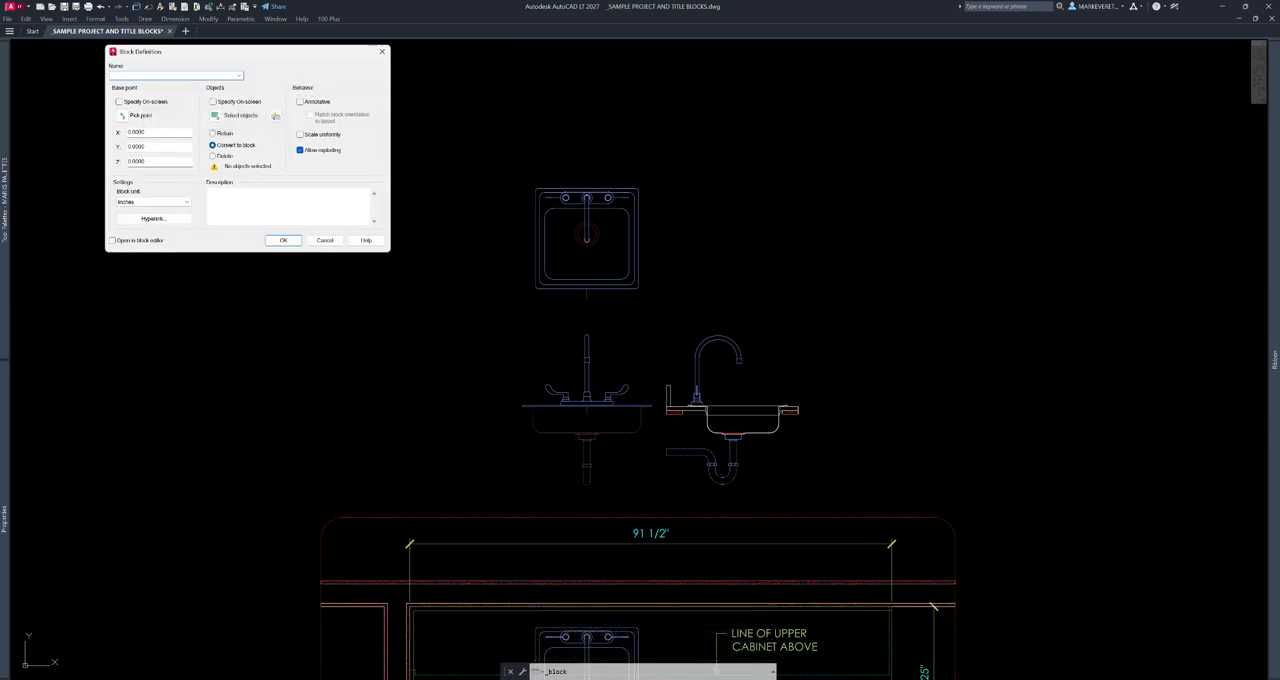
{"action": "key", "text": "Escape"}
{"action": "mouse_move", "coordinate": [1274, 229]}
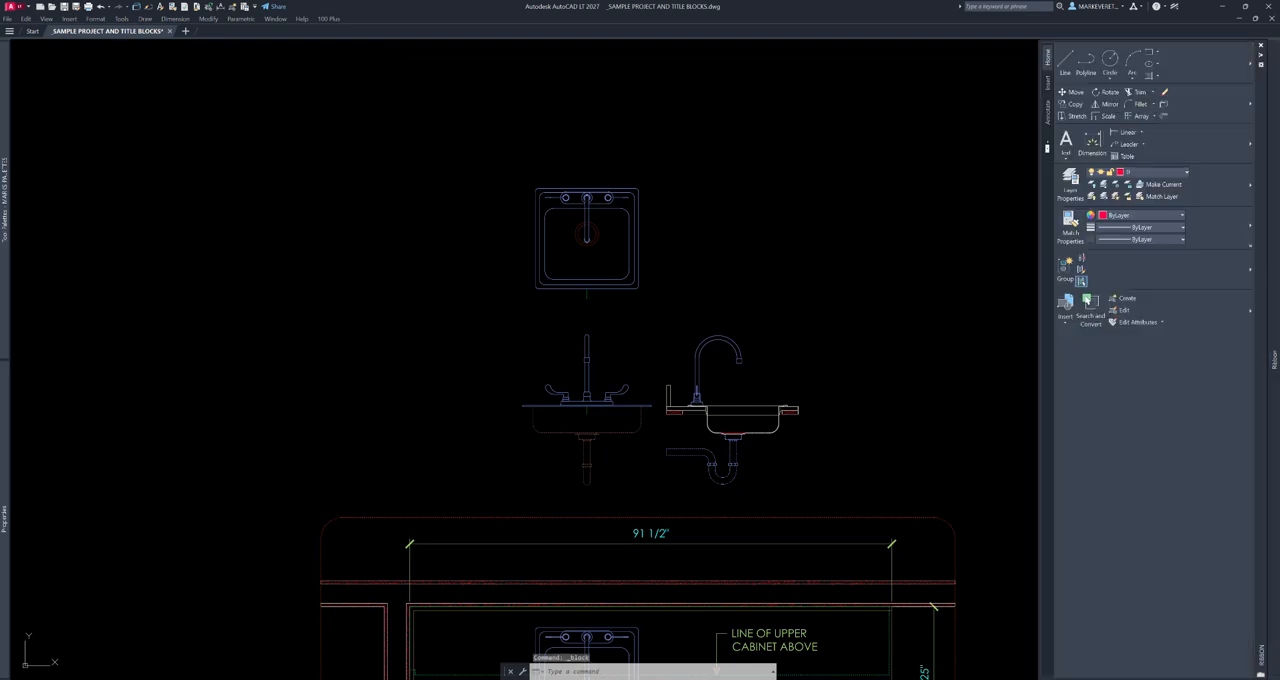
- Make CLOUD the current layer, run the custom block command again, dismiss its dialog, and recheck the current layer
{"action": "left_click", "coordinate": [1153, 172]}
{"action": "left_click", "coordinate": [1148, 221]}
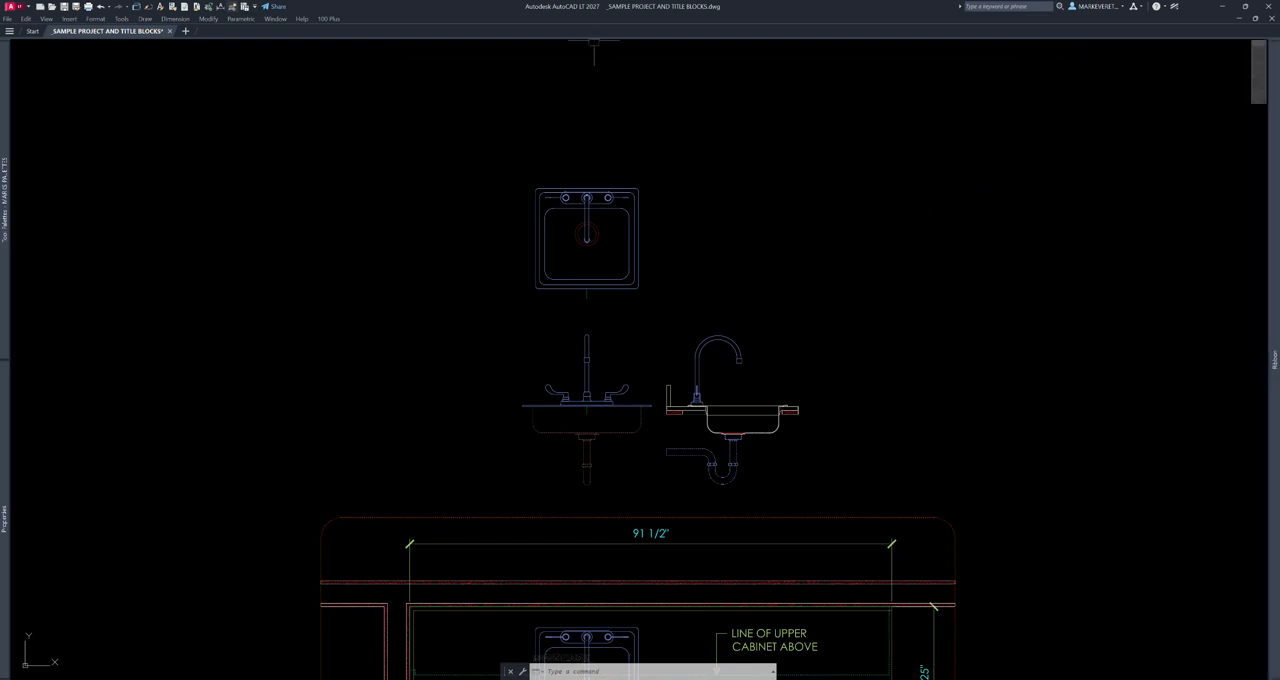
{"action": "key", "text": "Return"}
{"action": "key", "text": "Escape"}
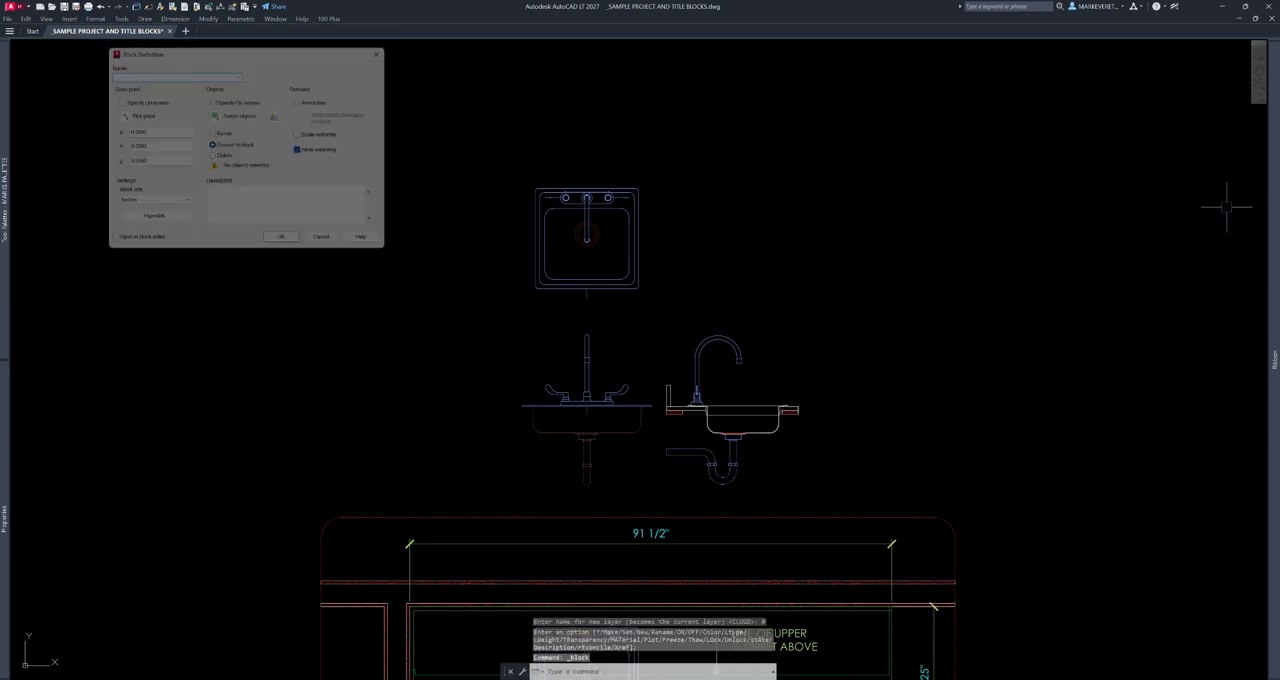
{"action": "mouse_move", "coordinate": [1274, 220]}
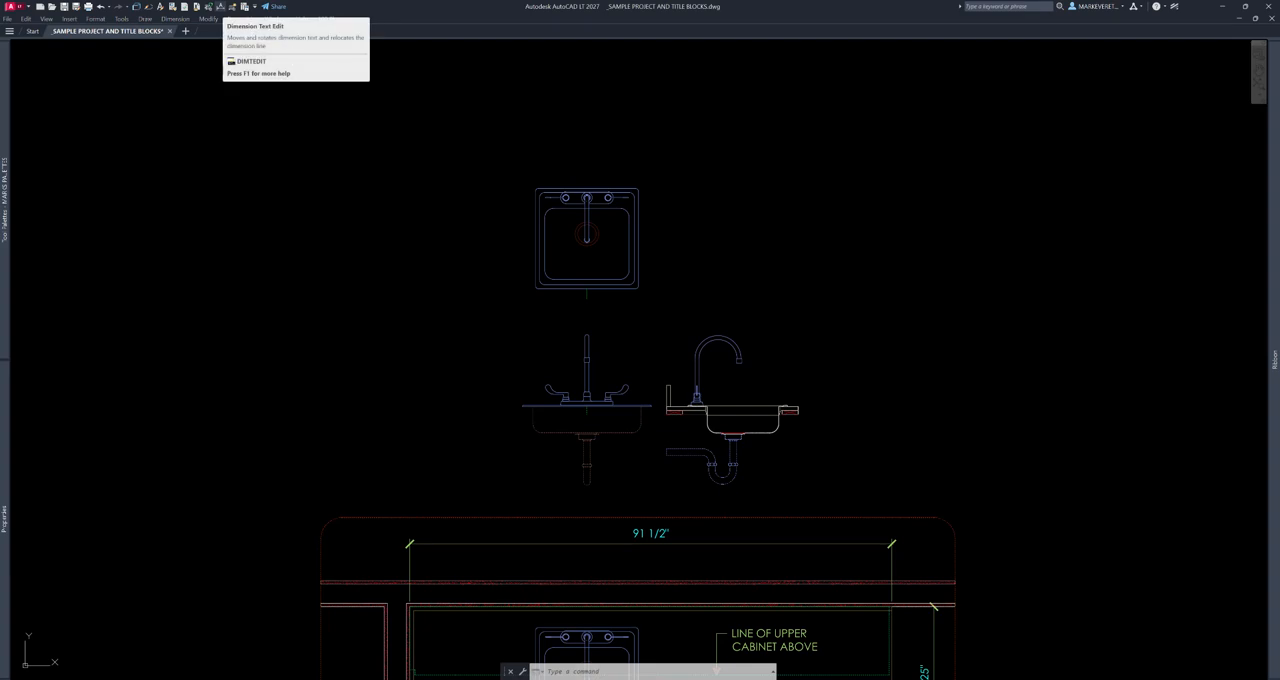
- Try to reposition the text of the 91 1/2" dimension in the upper Pantry 100 plan using its grip
{"action": "middle_click_drag", "start_coordinate": [852, 442], "coordinate": [794, 139]}
{"action": "scroll", "coordinate": [604, 244], "scroll_direction": "up", "scroll_amount": 2}
{"action": "scroll", "coordinate": [611, 222], "scroll_direction": "up", "scroll_amount": 2}
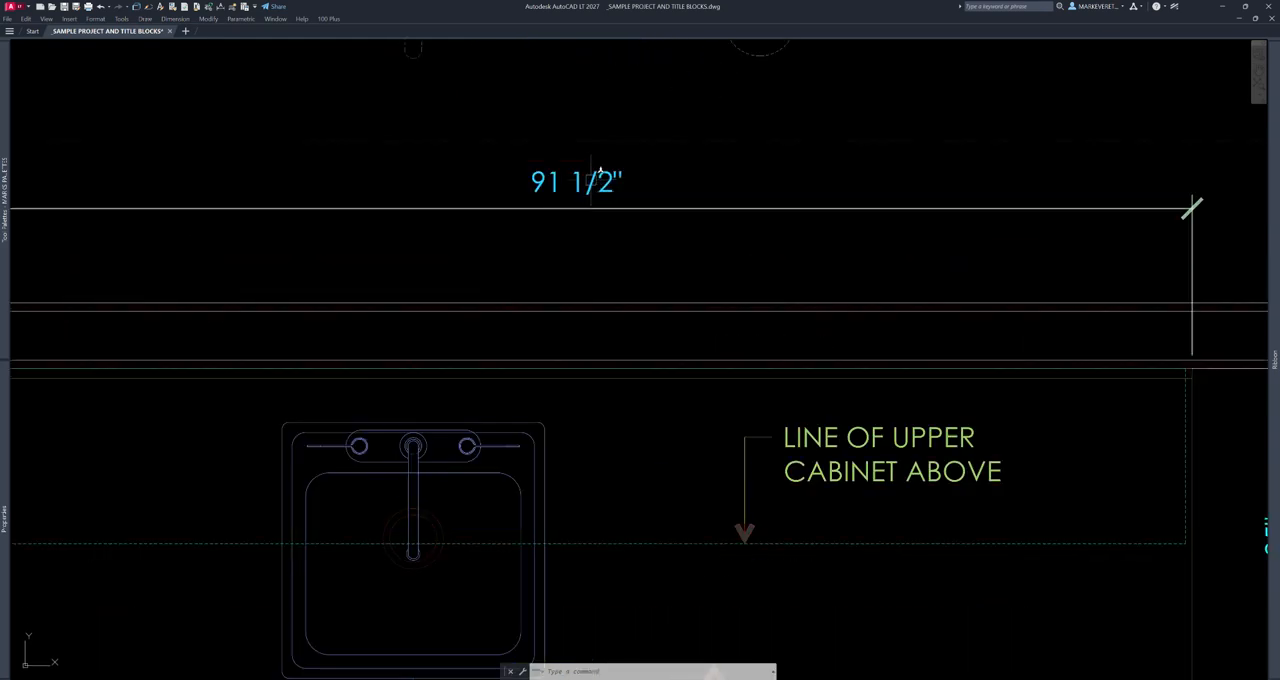
{"action": "left_click", "coordinate": [598, 174]}
{"action": "left_click", "coordinate": [577, 183]}
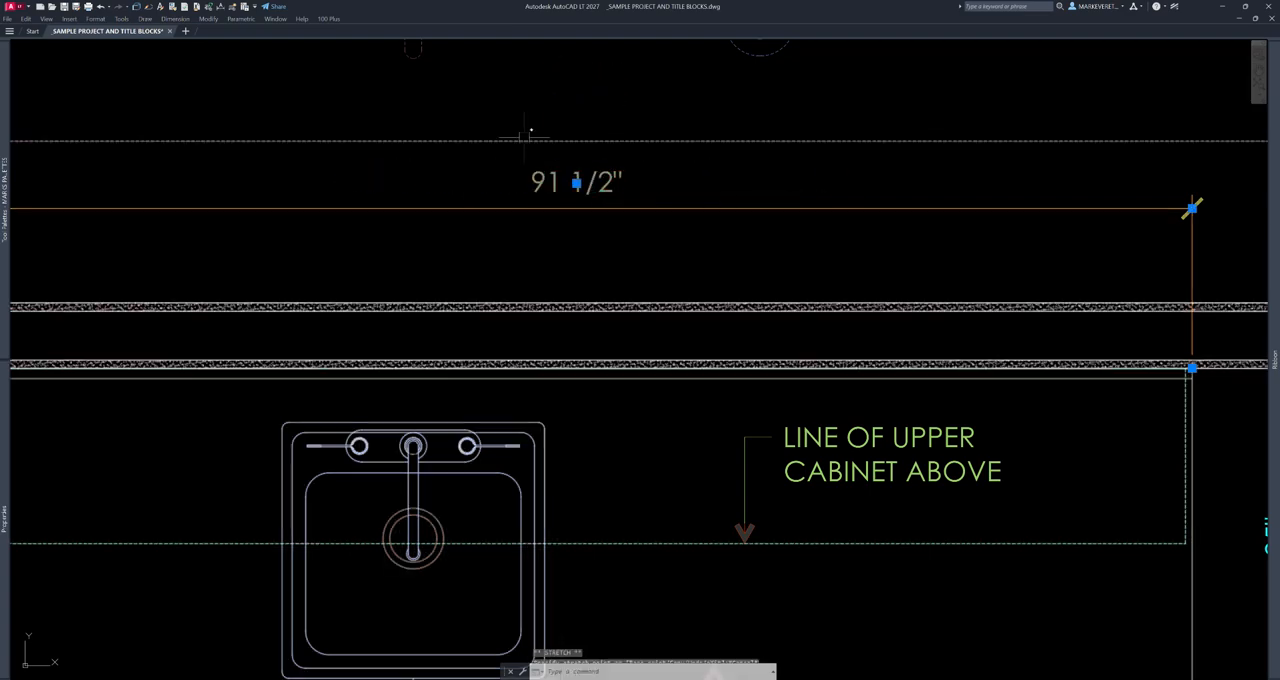
{"action": "key", "text": "Escape"}
{"action": "key", "text": "Escape"}
{"action": "scroll", "coordinate": [674, 167], "scroll_direction": "down", "scroll_amount": 8}
{"action": "scroll", "coordinate": [674, 167], "scroll_direction": "up", "scroll_amount": 2}
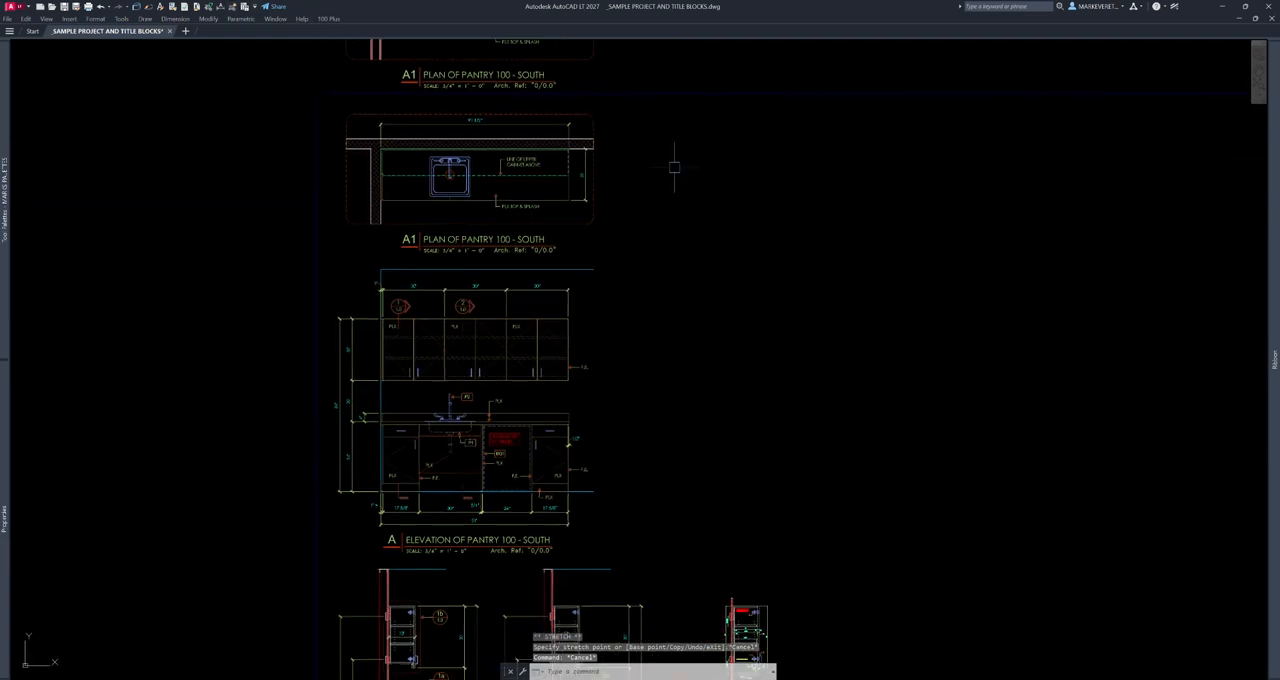
{"action": "middle_click_drag", "start_coordinate": [632, 348], "coordinate": [666, 209]}
{"action": "scroll", "coordinate": [560, 65], "scroll_direction": "up", "scroll_amount": 7}
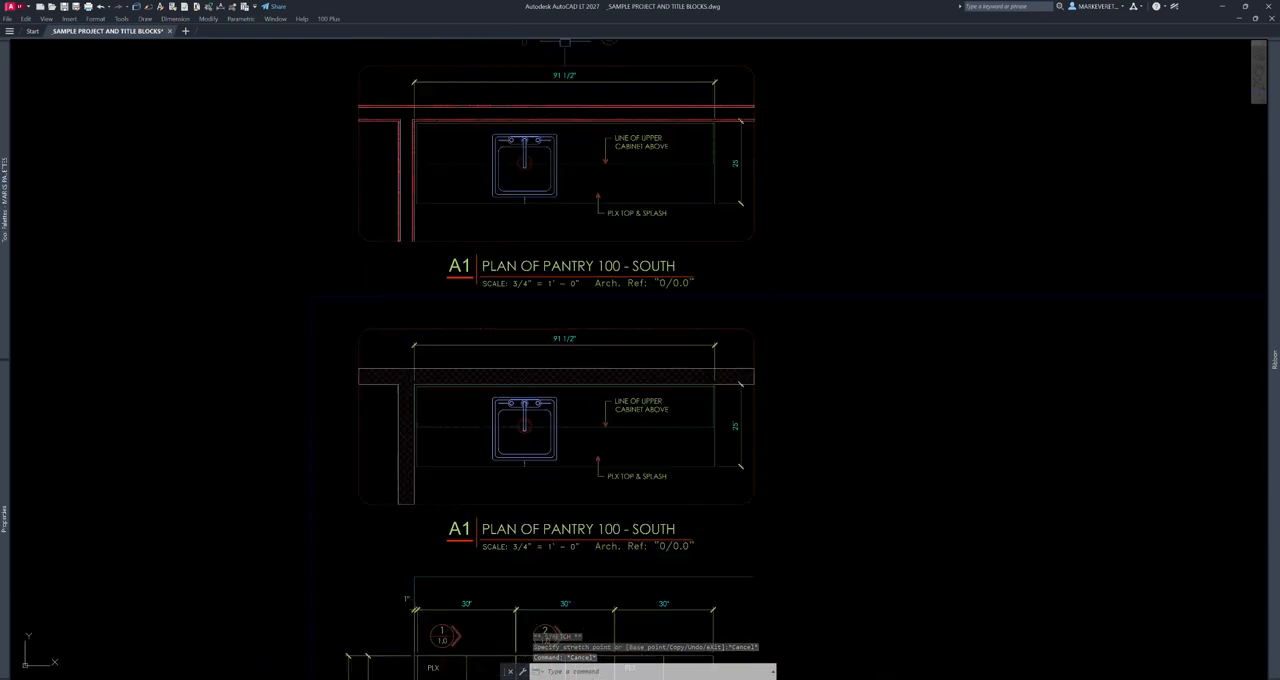
- Try the dimension text edit command on the 91 1/2" dimension in the upper Pantry 100 plan, and cancel it
{"action": "left_click", "coordinate": [221, 7]}
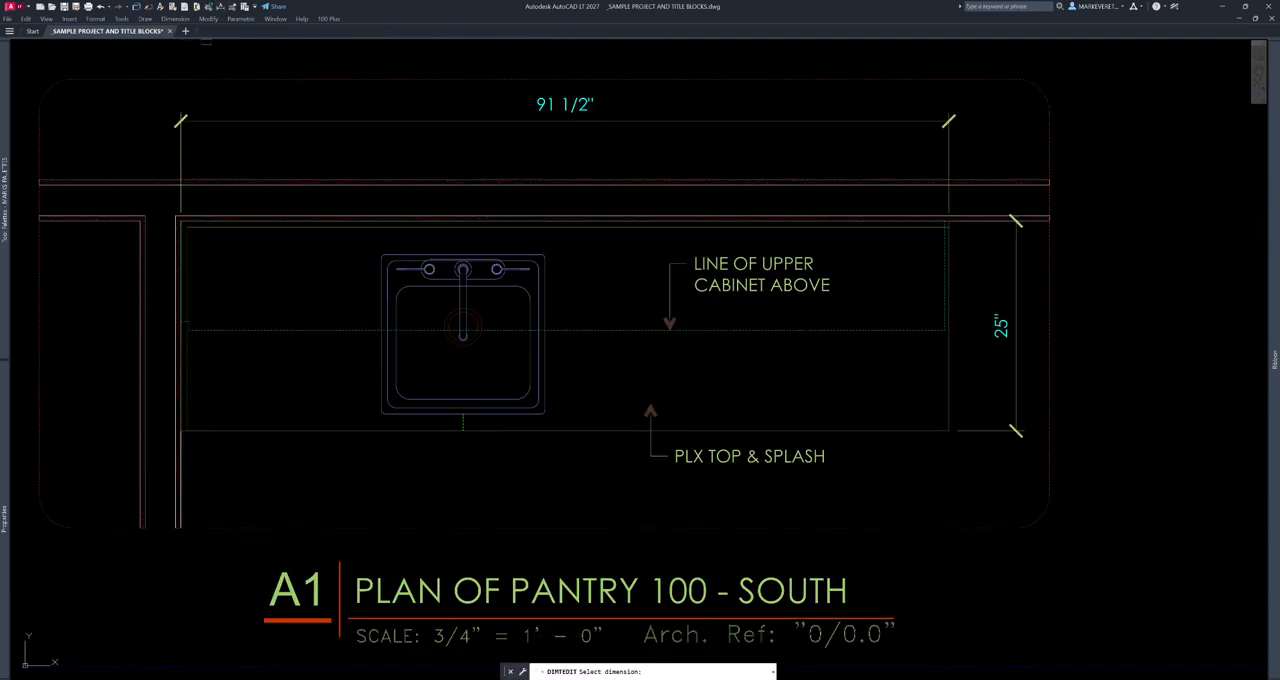
{"action": "left_click", "coordinate": [565, 89]}
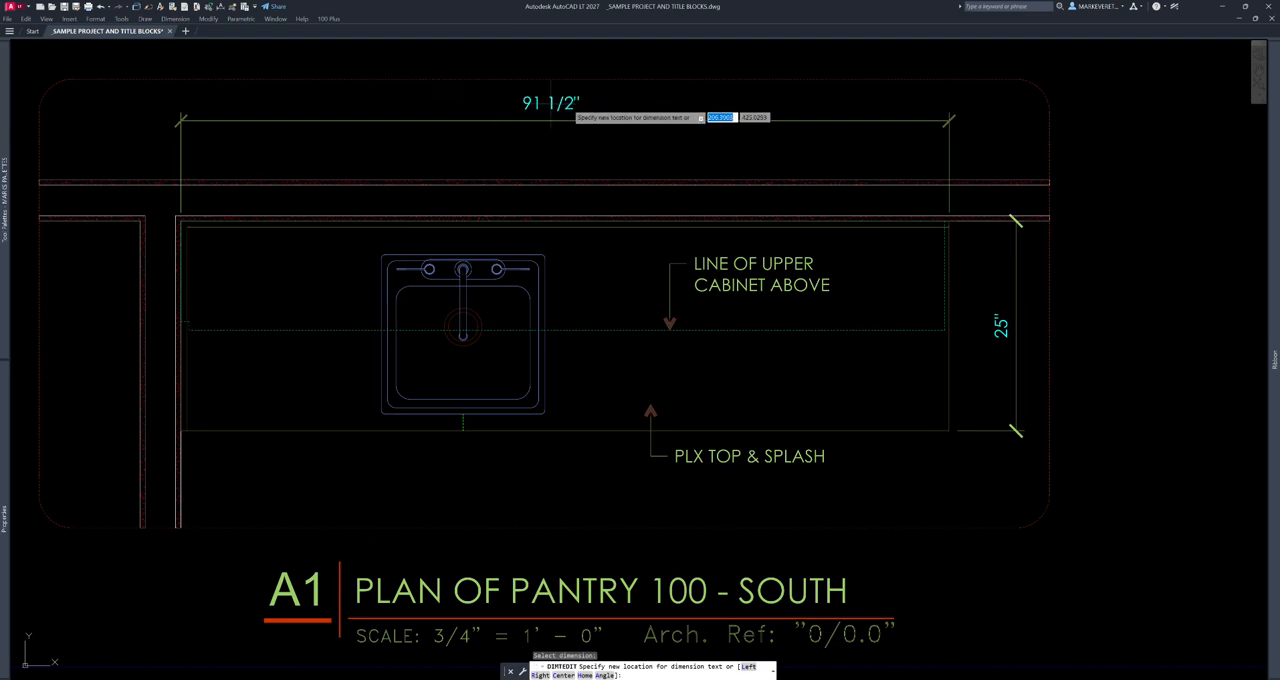
{"action": "key", "text": "Escape"}
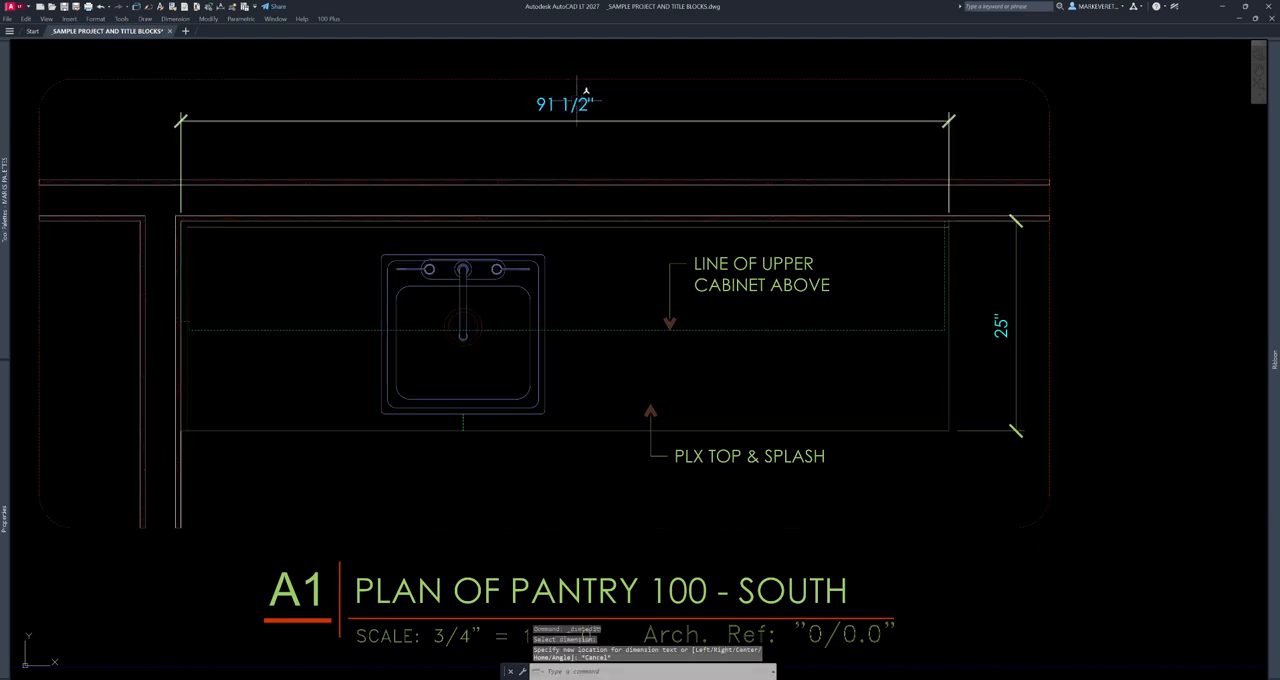
- Add a horizontal linear dimension of about 7/16" in the empty area beside enlarged detail 1b
{"action": "scroll", "coordinate": [902, 256], "scroll_direction": "down", "scroll_amount": 4}
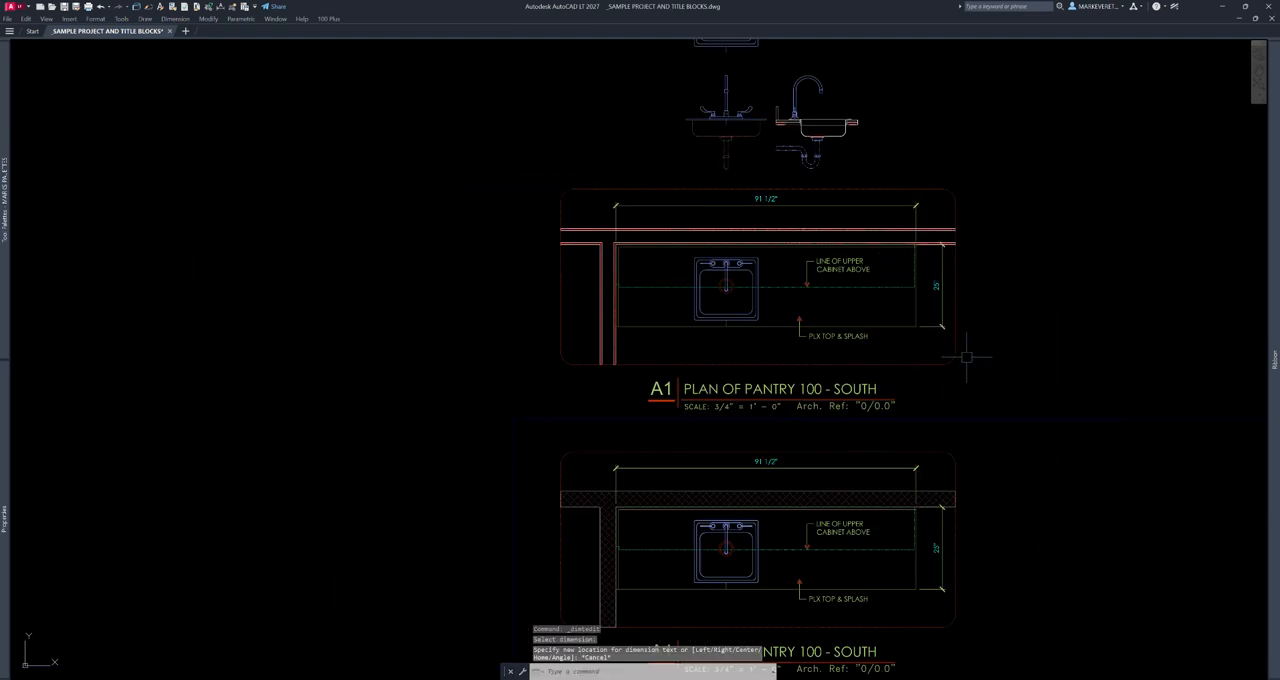
{"action": "middle_click_drag", "start_coordinate": [984, 504], "coordinate": [846, 158]}
{"action": "middle_click_drag", "start_coordinate": [926, 426], "coordinate": [844, 128]}
{"action": "middle_click_drag", "start_coordinate": [1068, 637], "coordinate": [766, 257]}
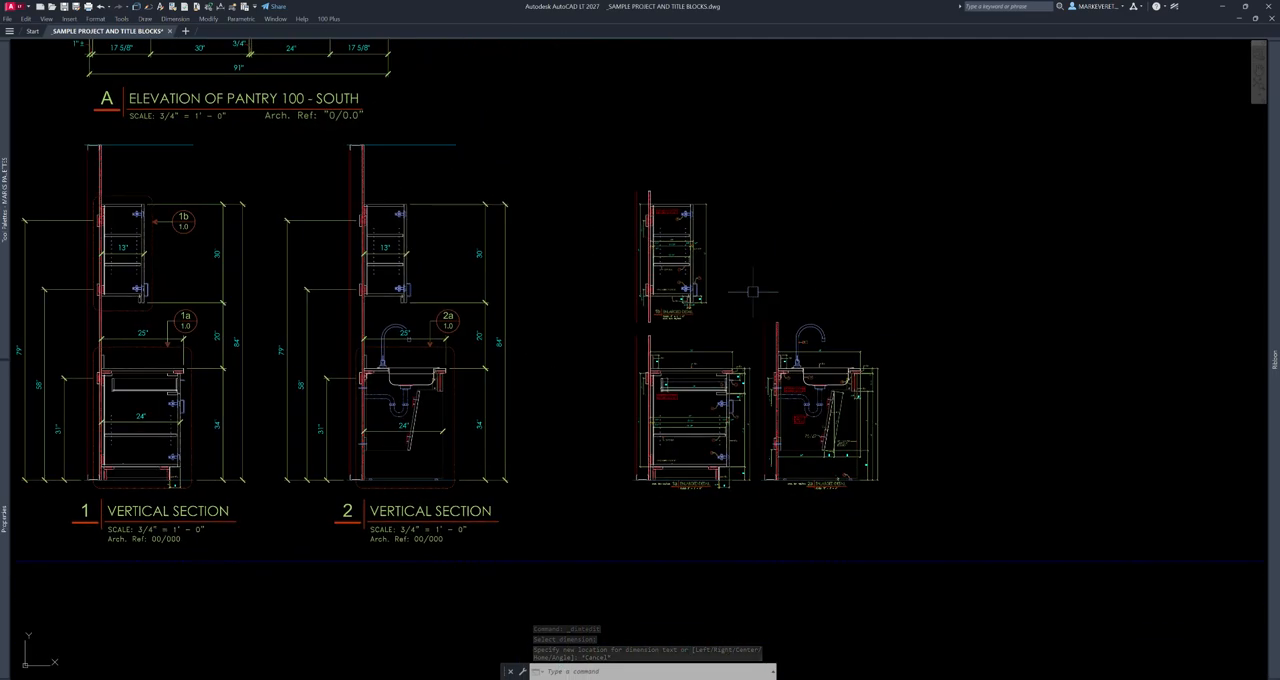
{"action": "scroll", "coordinate": [704, 306], "scroll_direction": "up", "scroll_amount": 8}
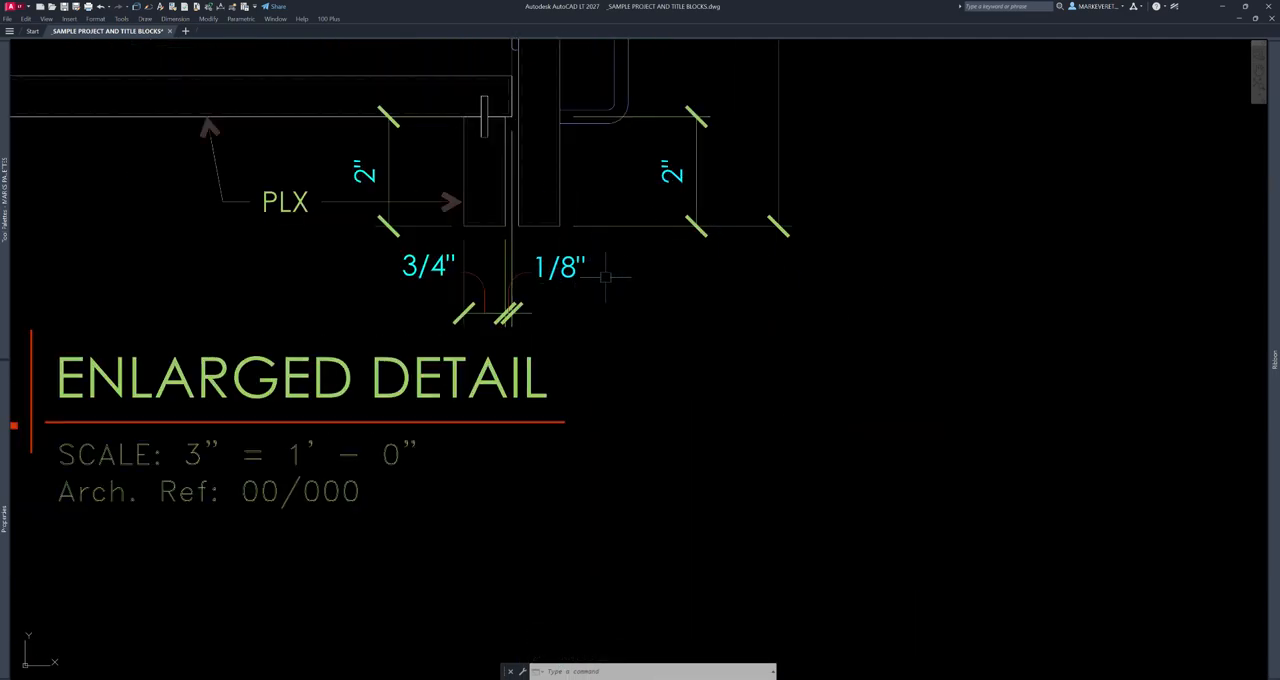
{"action": "middle_click_drag", "start_coordinate": [694, 278], "coordinate": [660, 248]}
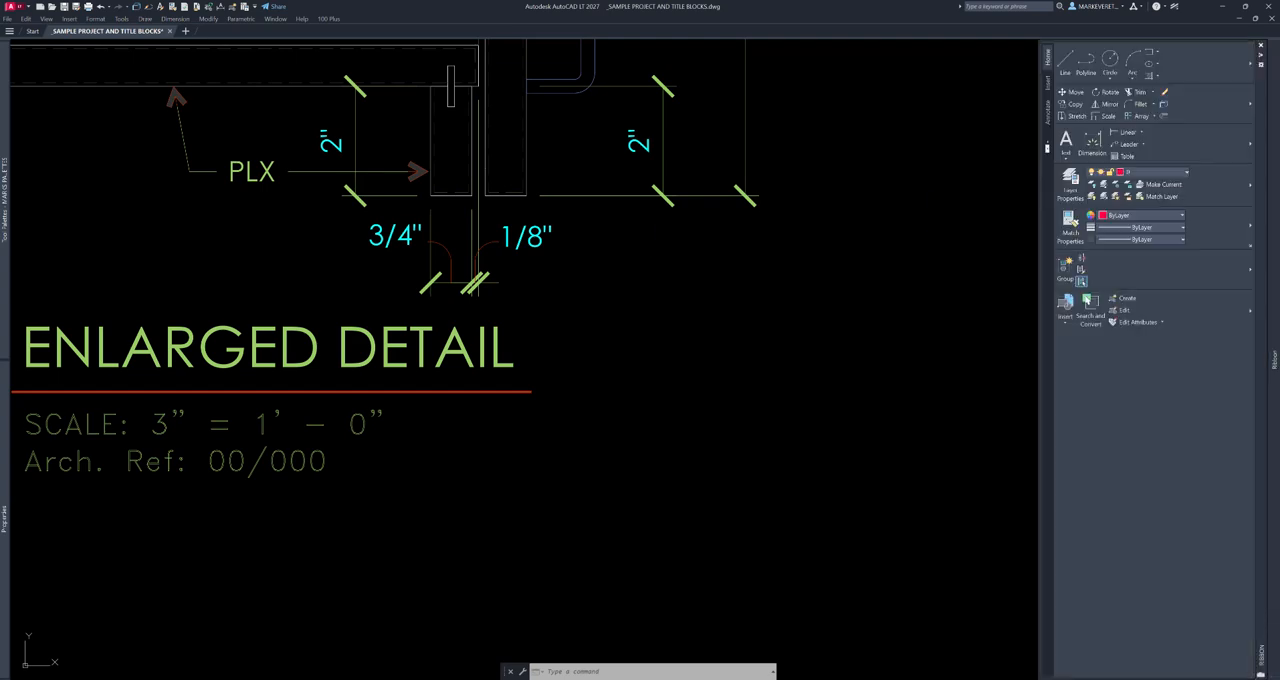
{"action": "left_click", "coordinate": [1127, 132]}
{"action": "left_click", "coordinate": [678, 238]}
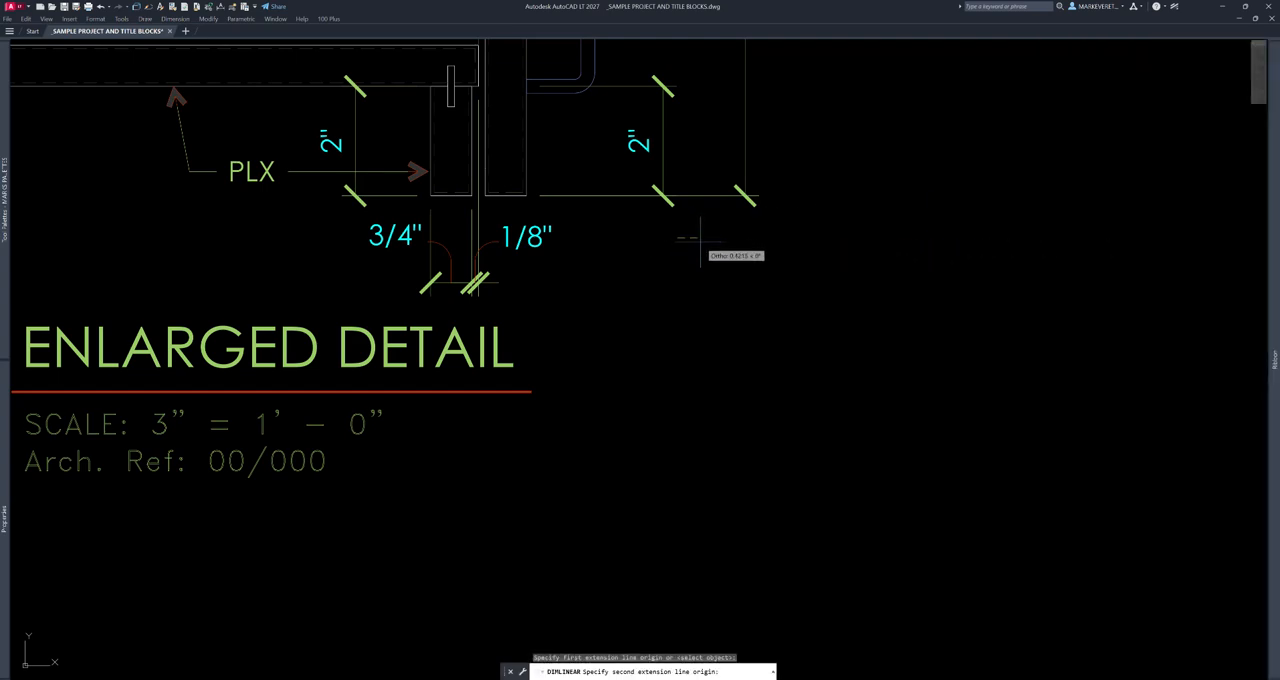
{"action": "left_click", "coordinate": [701, 243]}
{"action": "left_click", "coordinate": [700, 505]}
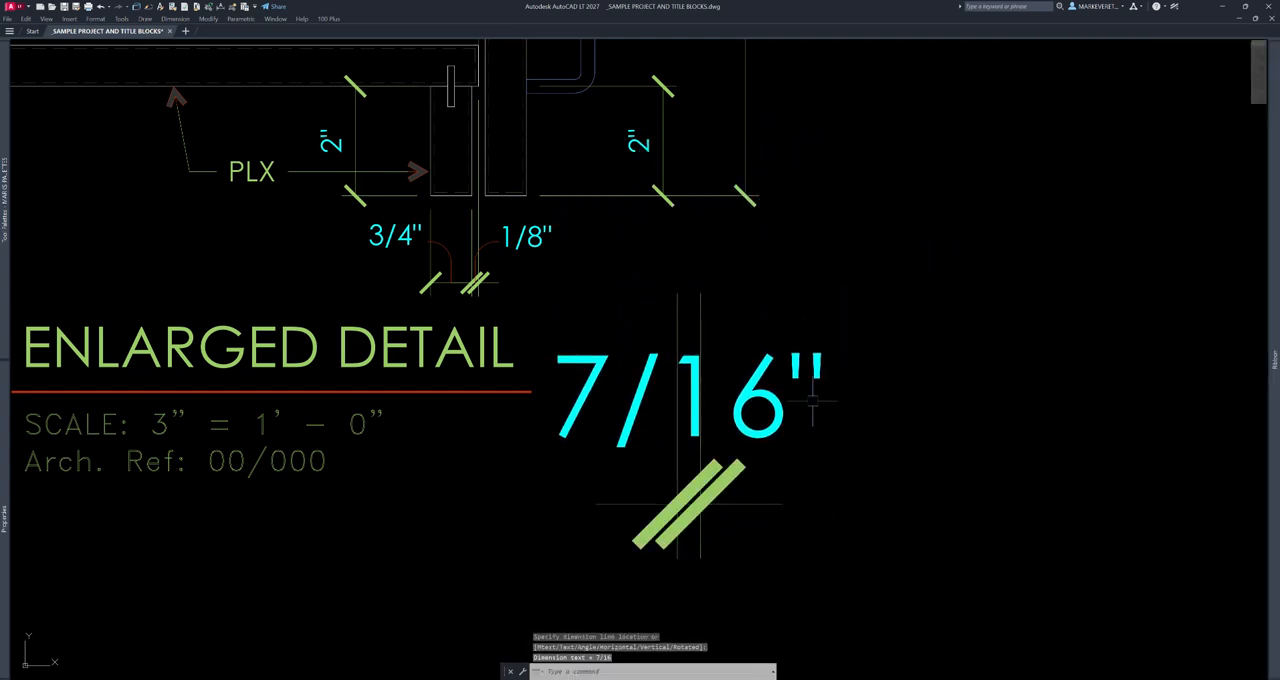
{"action": "key", "text": "Escape"}
- Insert the DIM-ARC block from the tool palette between the extension lines of the 7/16" dimension
{"action": "mouse_move", "coordinate": [5, 215]}
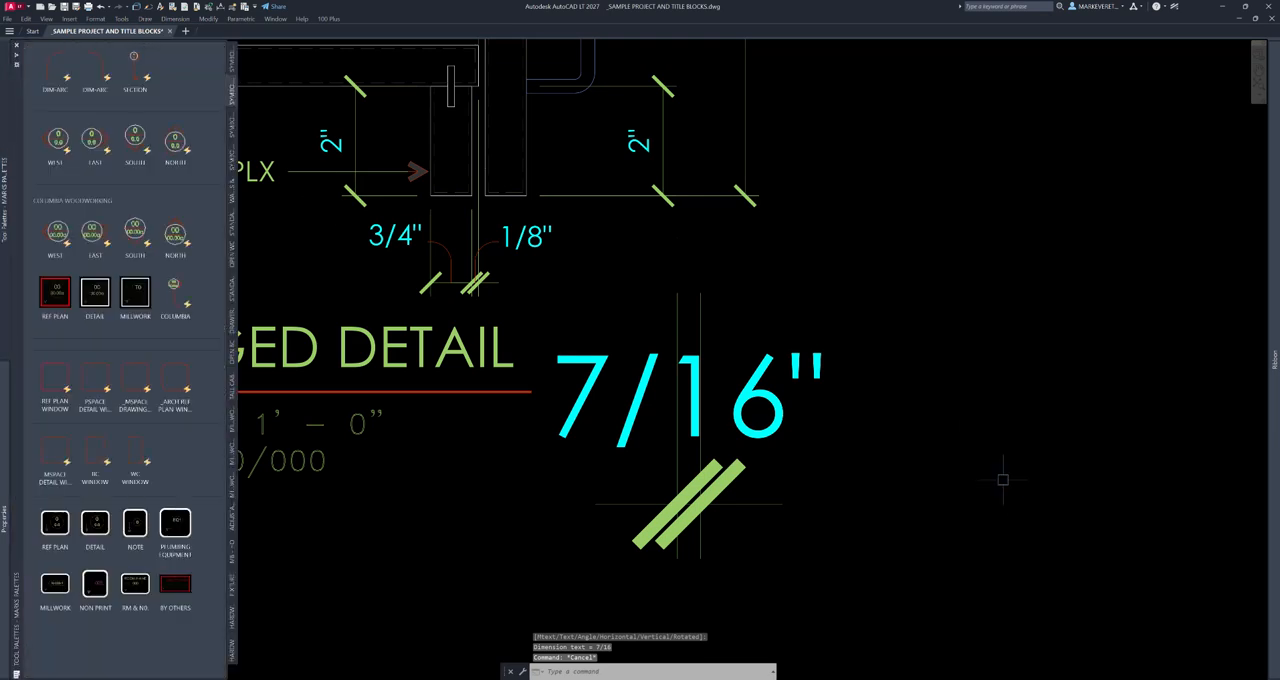
{"action": "left_click", "coordinate": [56, 74]}
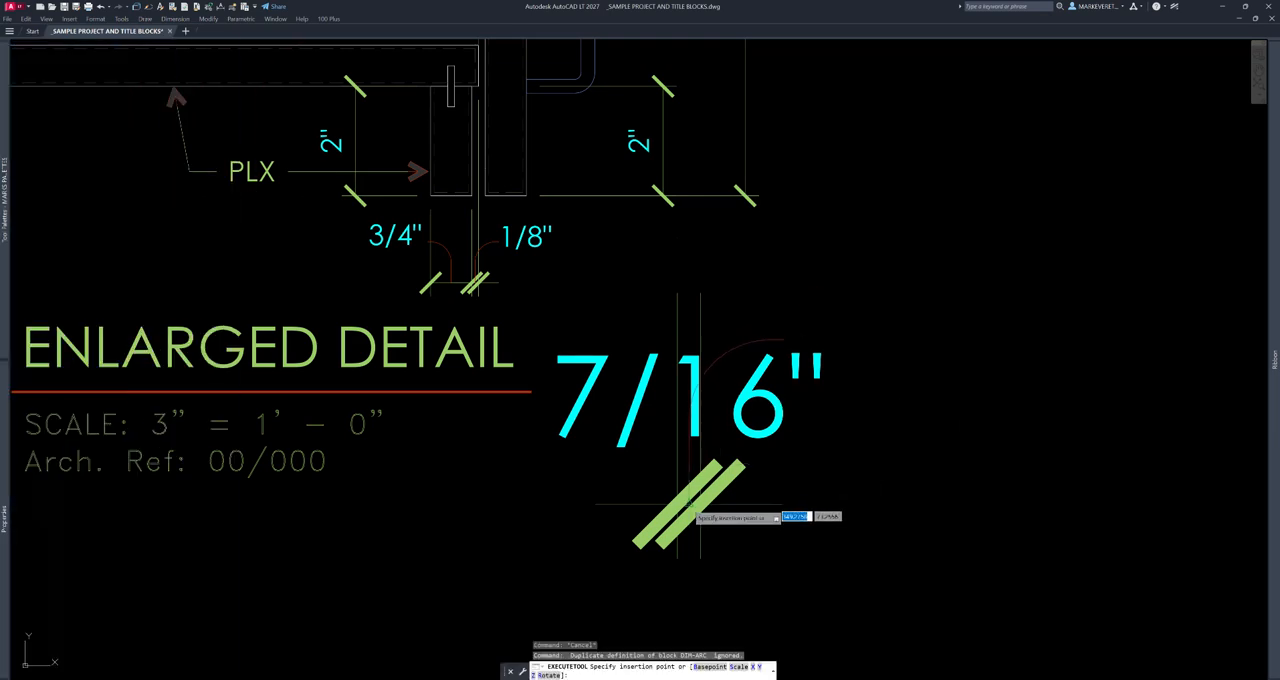
{"action": "left_click", "coordinate": [690, 507]}
{"action": "left_click", "coordinate": [838, 388]}
{"action": "key", "text": "Escape"}
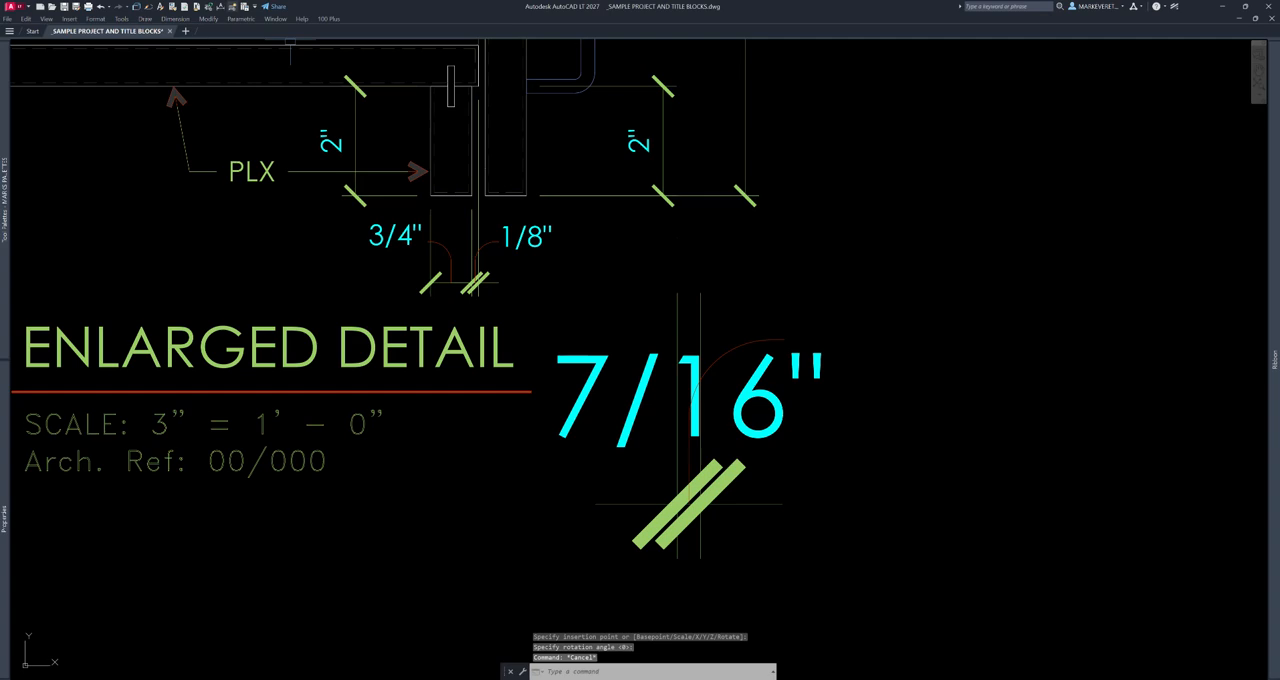
- Reposition the 7/16" dimension text to the open end of the arc using the dimension text edit command
{"action": "left_click", "coordinate": [220, 7]}
{"action": "left_click", "coordinate": [786, 411]}
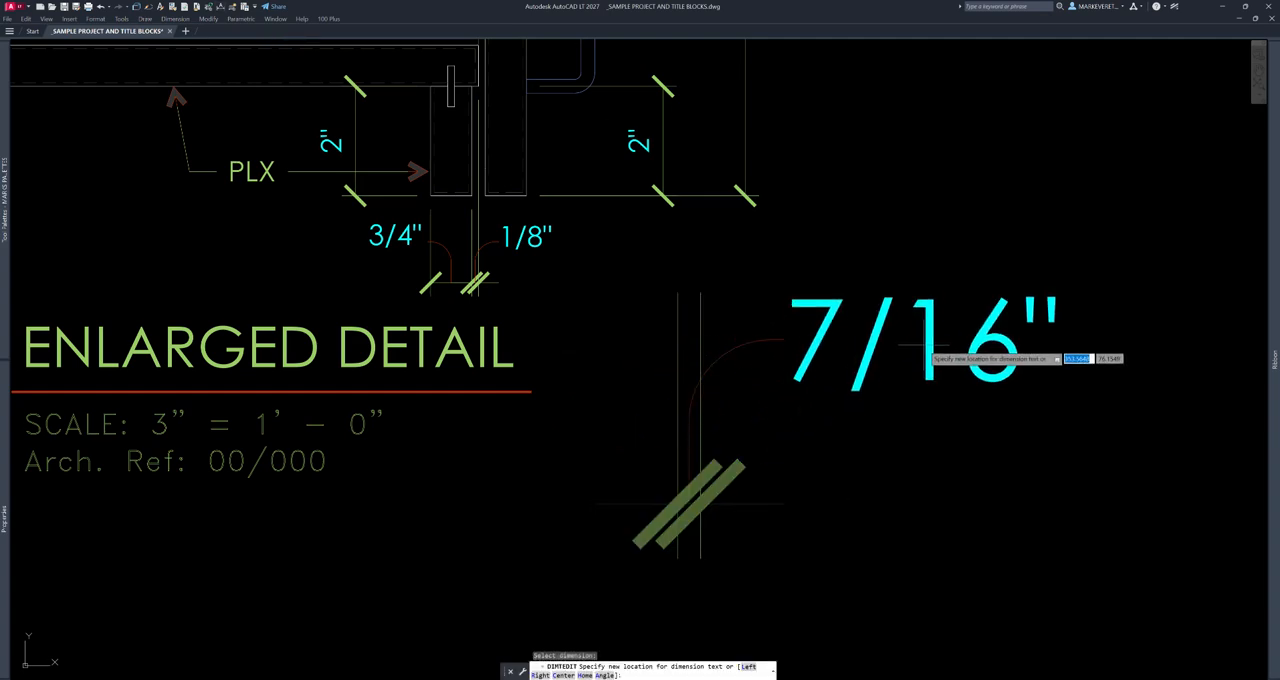
{"action": "left_click", "coordinate": [1112, 345]}
{"action": "key", "text": "Escape"}
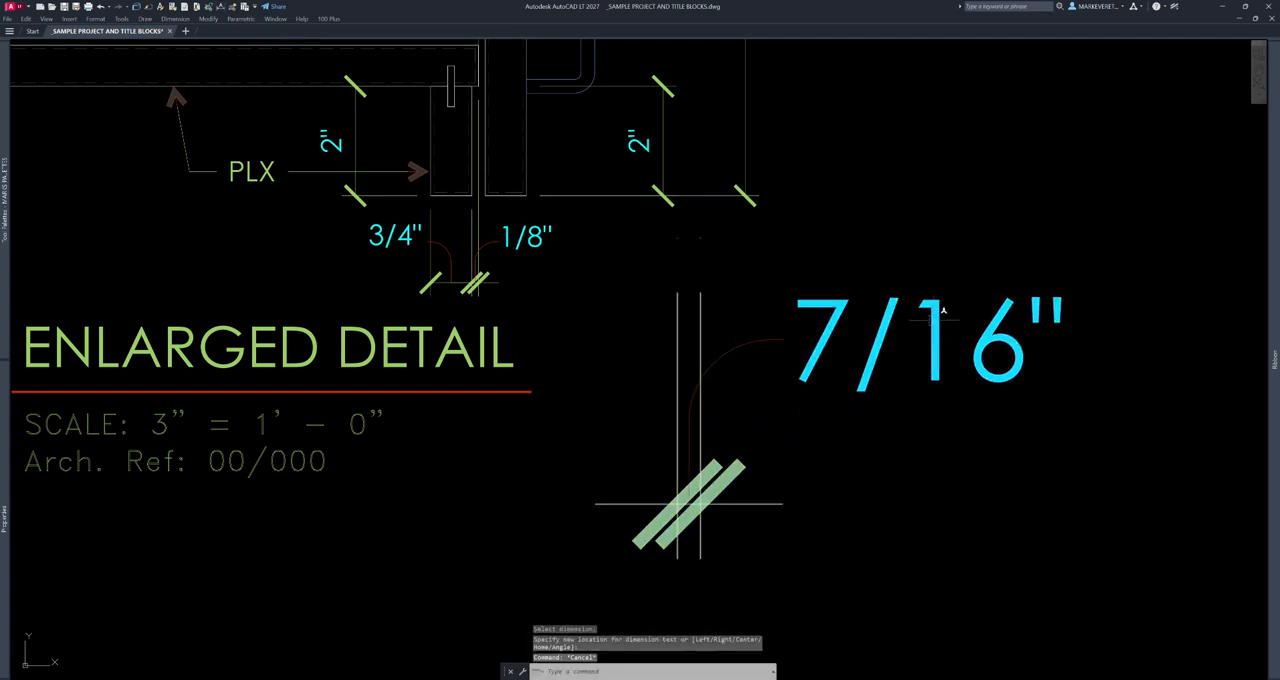
- Move the 7/16" dimension text by its grip with ortho off, first farther from the arc and finally level with the tick marks
{"action": "left_click", "coordinate": [929, 344]}
{"action": "left_click", "coordinate": [929, 344]}
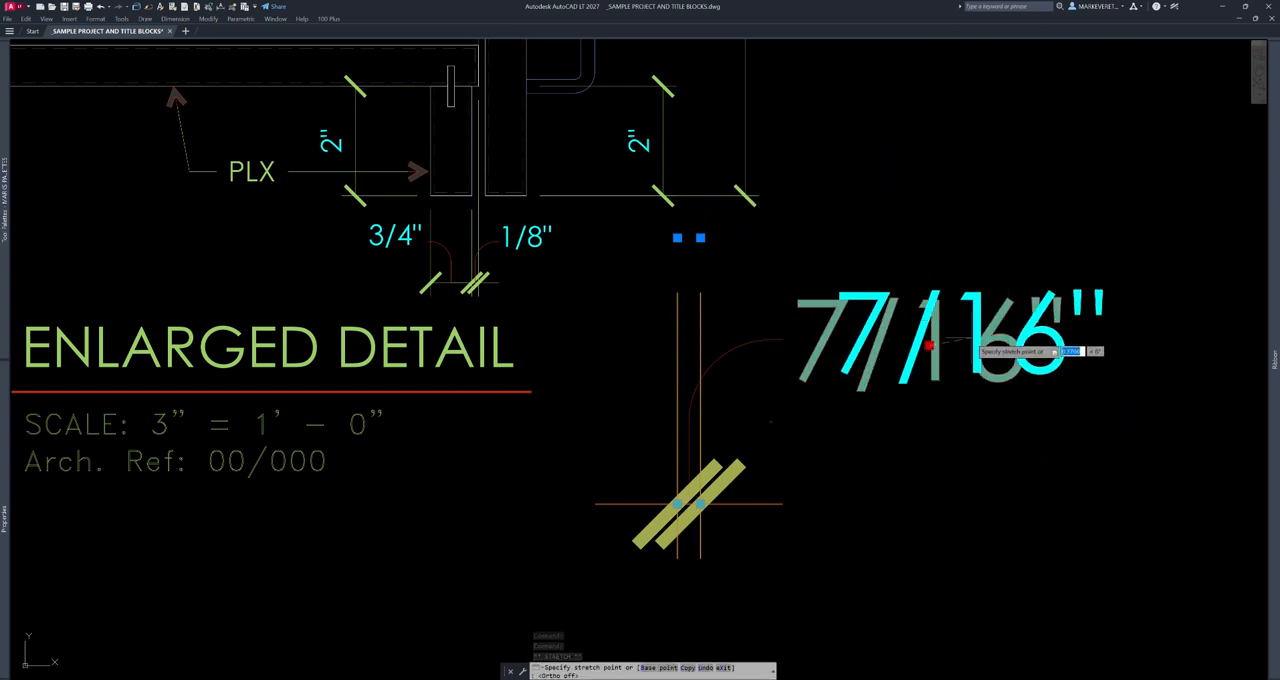
{"action": "left_click", "coordinate": [1031, 335]}
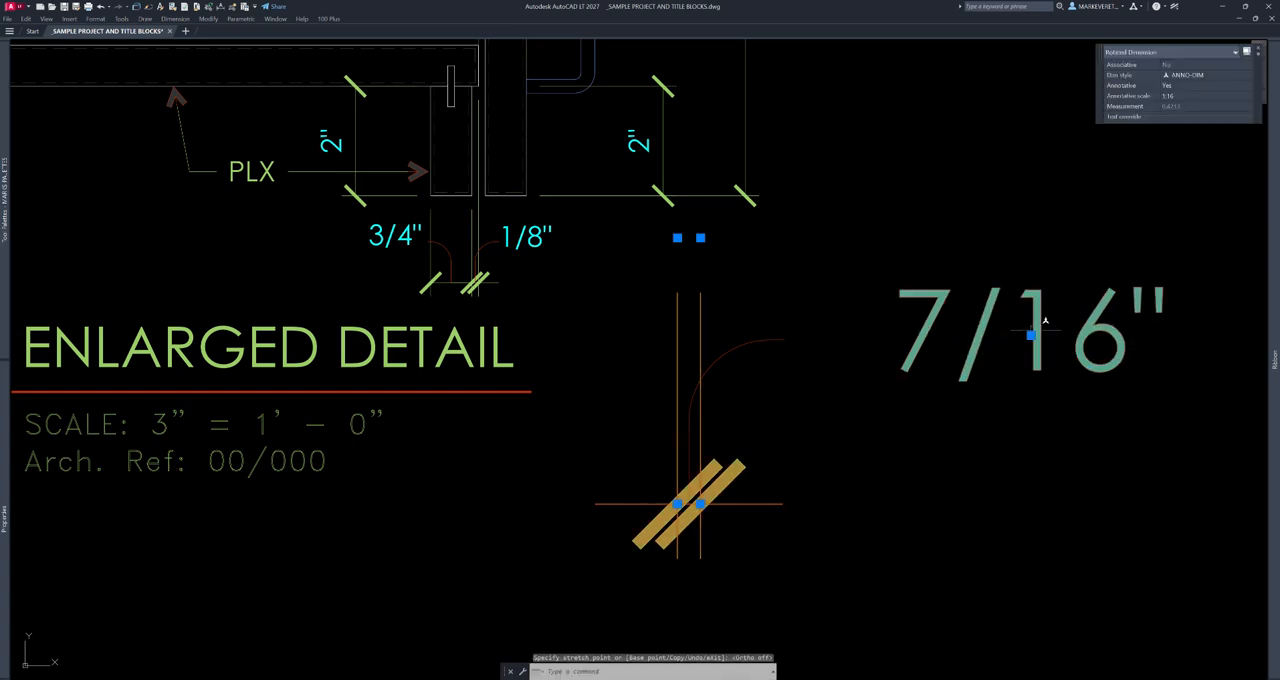
{"action": "left_click", "coordinate": [1031, 335]}
{"action": "left_click", "coordinate": [975, 485]}
{"action": "key", "text": "Escape"}
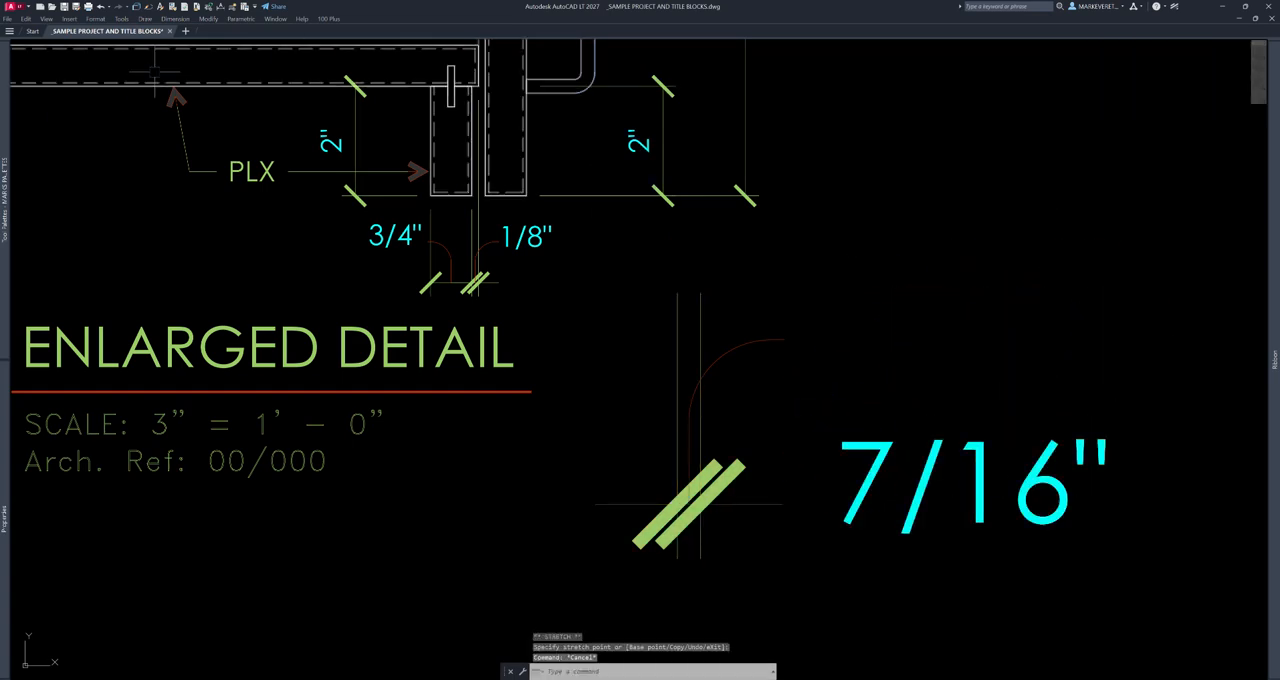
- Return the 7/16" dimension text to the arc's end with the dimension text edit command
{"action": "left_click", "coordinate": [220, 7]}
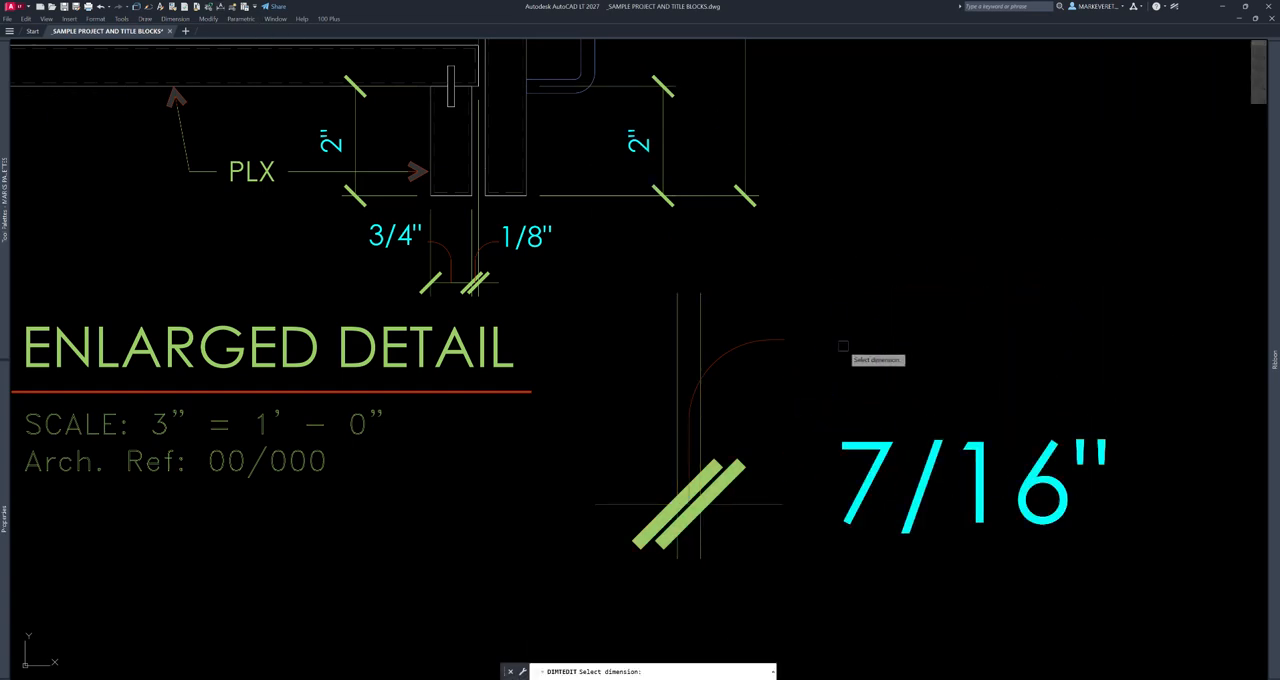
{"action": "left_click", "coordinate": [932, 456]}
{"action": "left_click", "coordinate": [930, 342]}
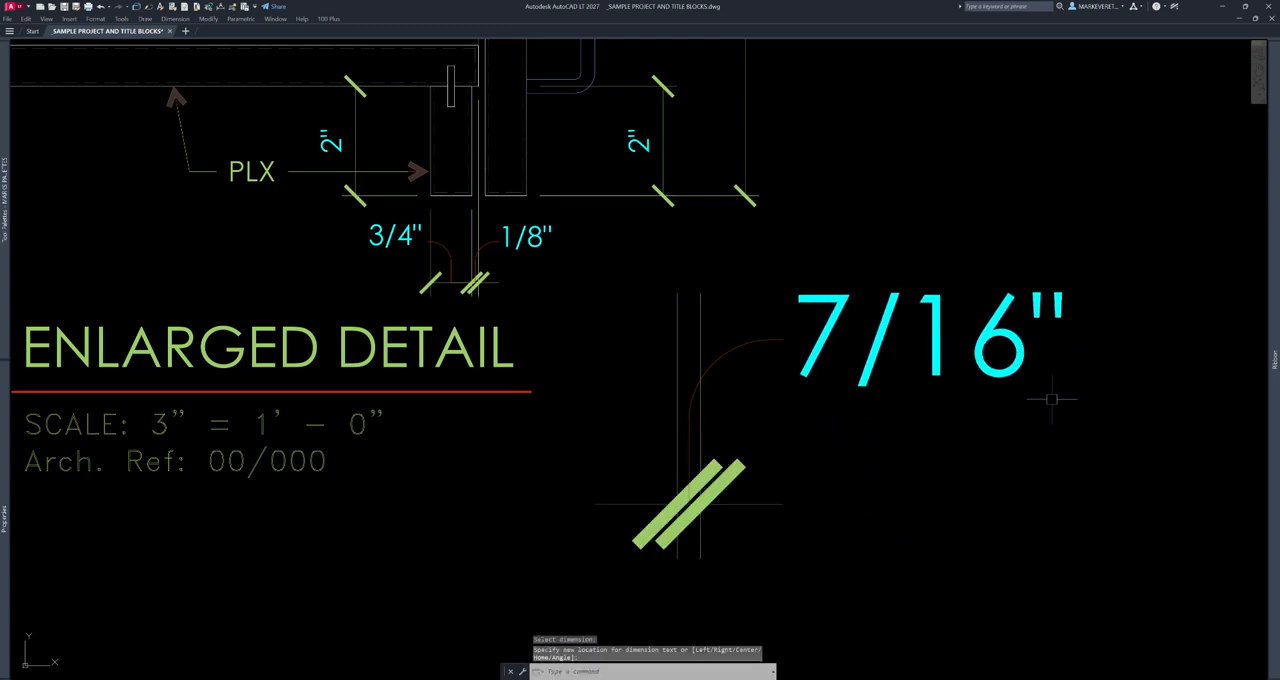
- Erase the 7/16" practice dimension together with its arc block
{"action": "type", "text": "e"}
{"action": "key", "text": "Return"}
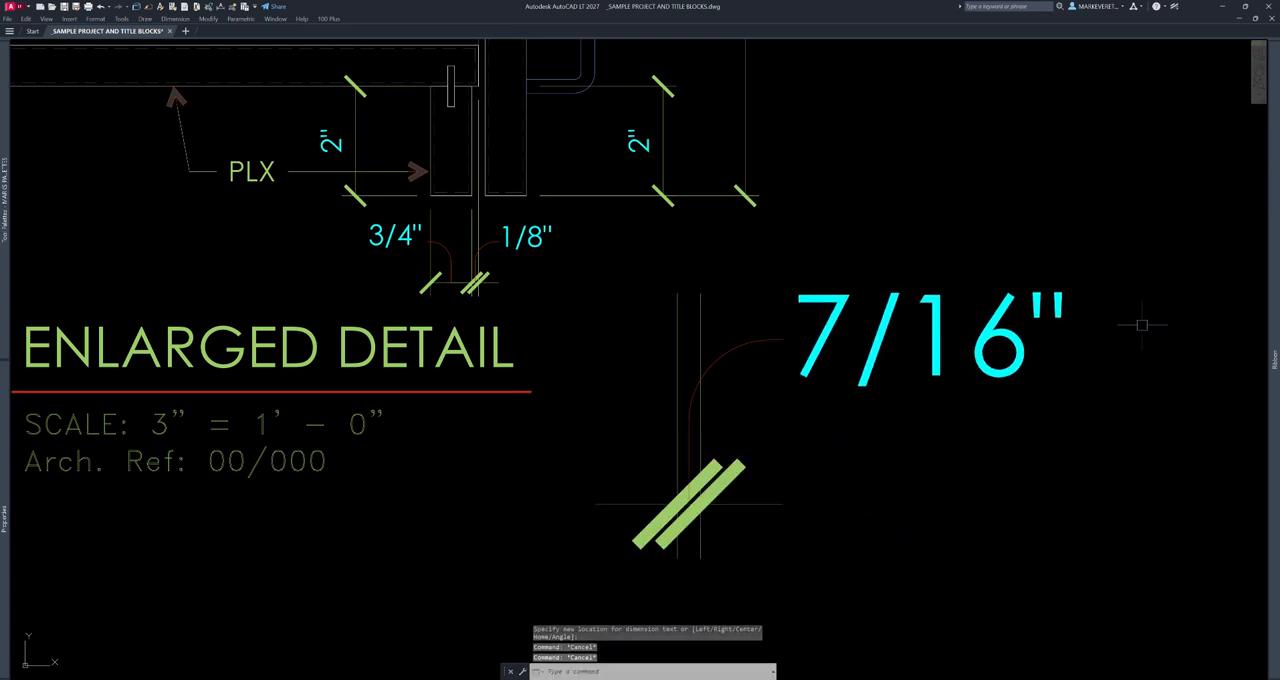
{"action": "left_click", "coordinate": [1126, 303]}
{"action": "left_click", "coordinate": [628, 456]}
{"action": "key", "text": "Return"}
{"action": "key", "text": "Escape"}
- Search the Customize User Interface command list for "pur" and close the editor
{"action": "middle_click_drag", "start_coordinate": [889, 125], "coordinate": [928, 231]}
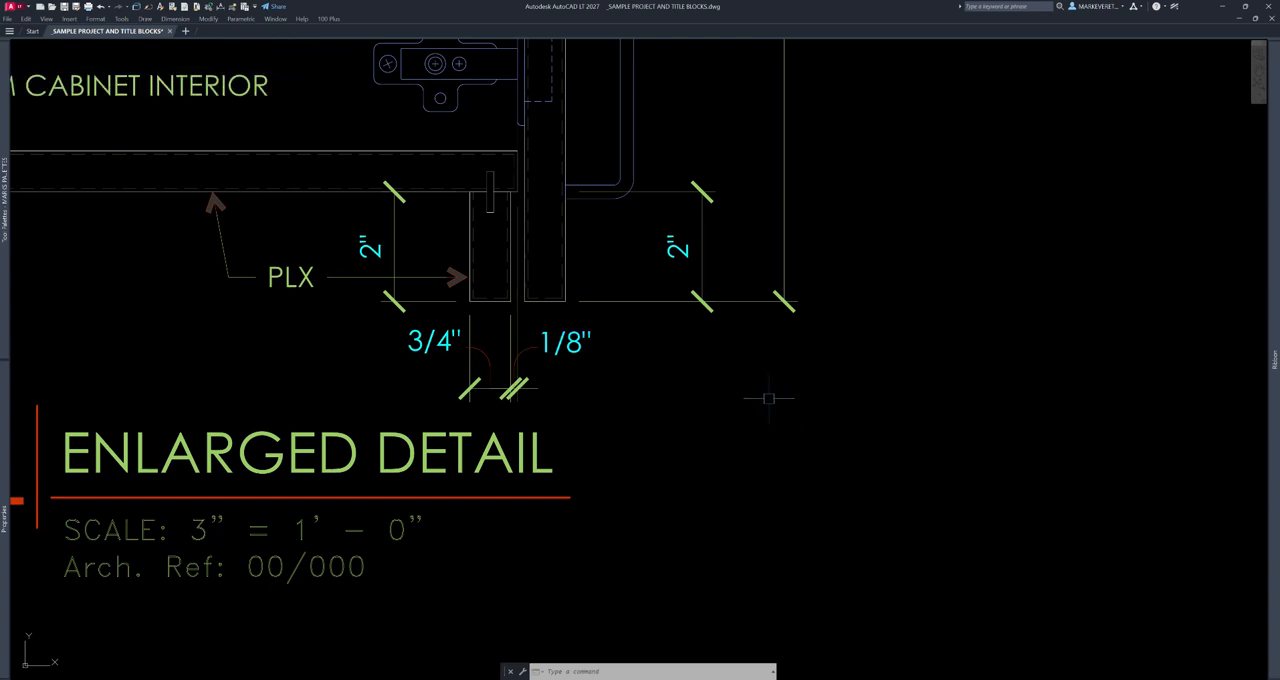
{"action": "type", "text": "cui"}
{"action": "key", "text": "Return"}
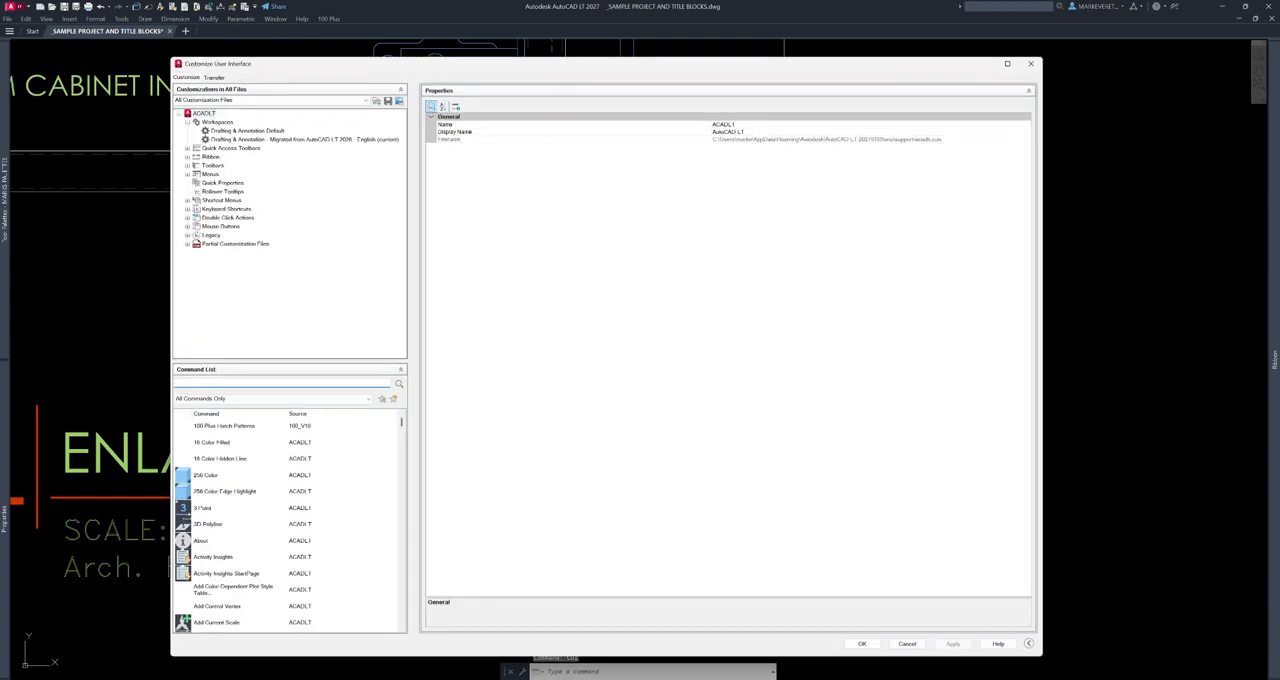
{"action": "type", "text": "pur"}
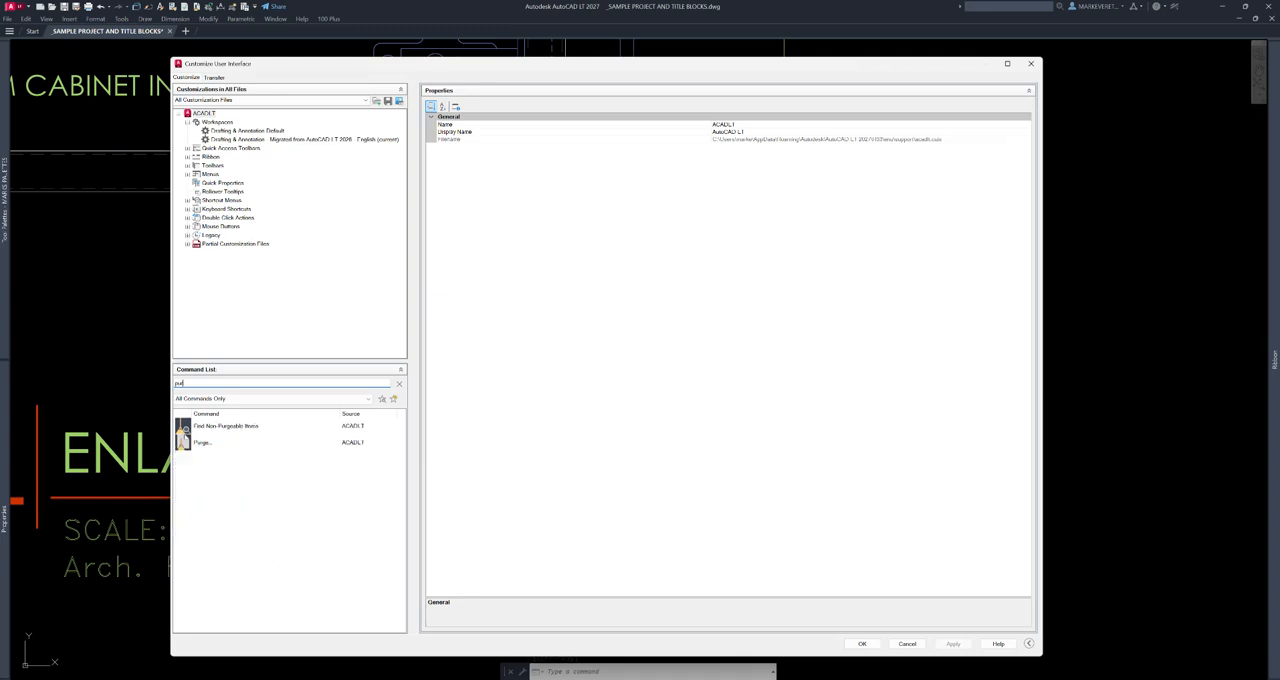
{"action": "left_click", "coordinate": [1031, 63]}
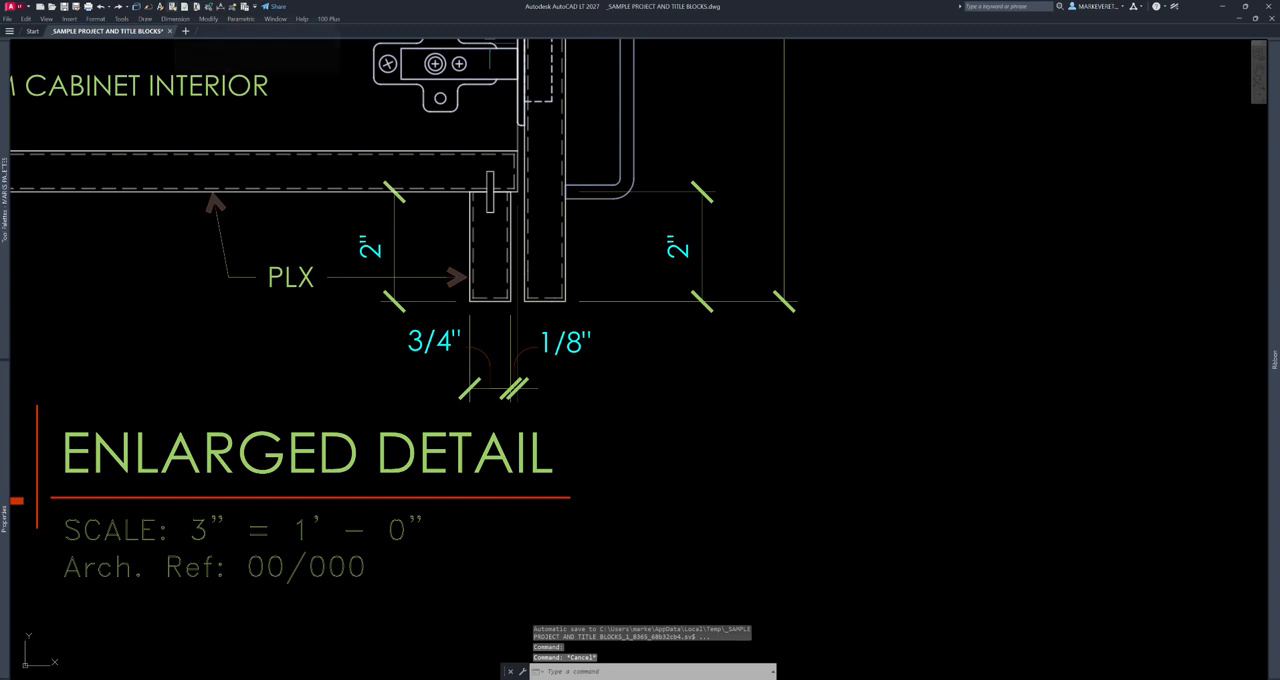
- Draw two separate slanted lines side by side in the empty area beside enlarged detail 1b
{"action": "scroll", "coordinate": [443, 321], "scroll_direction": "down", "scroll_amount": 4}
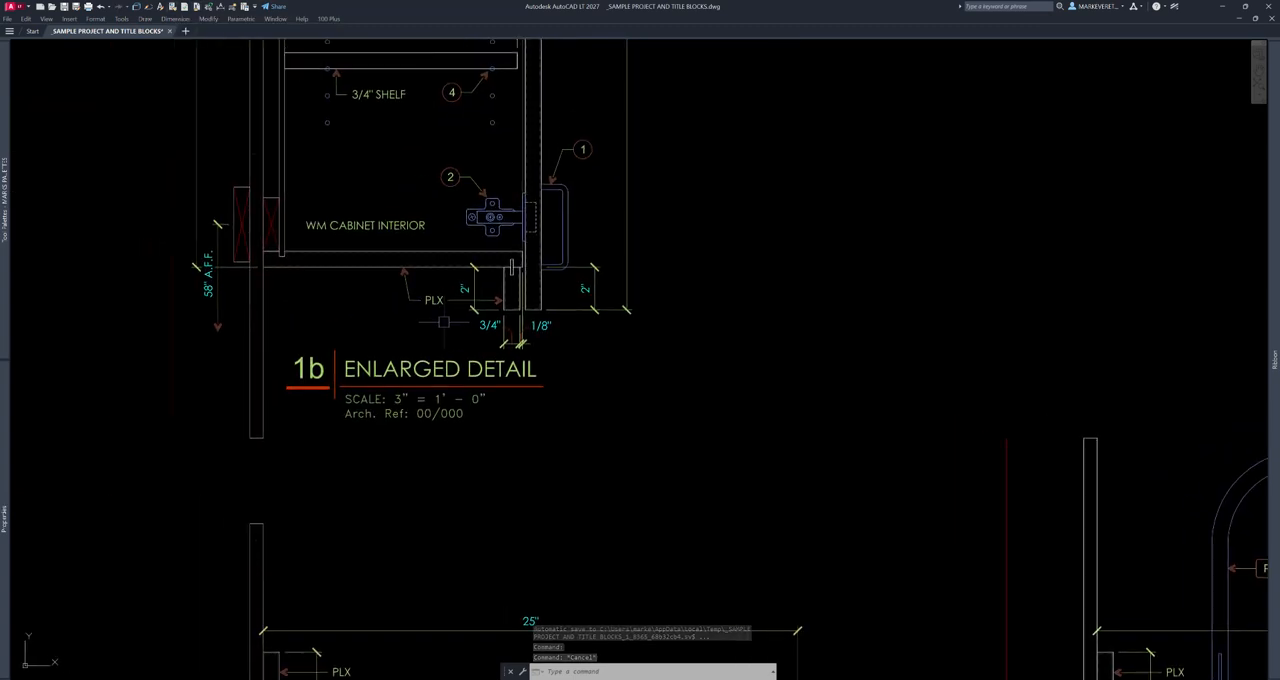
{"action": "middle_click_drag", "start_coordinate": [517, 326], "coordinate": [475, 330]}
{"action": "middle_click_drag", "start_coordinate": [755, 264], "coordinate": [627, 285]}
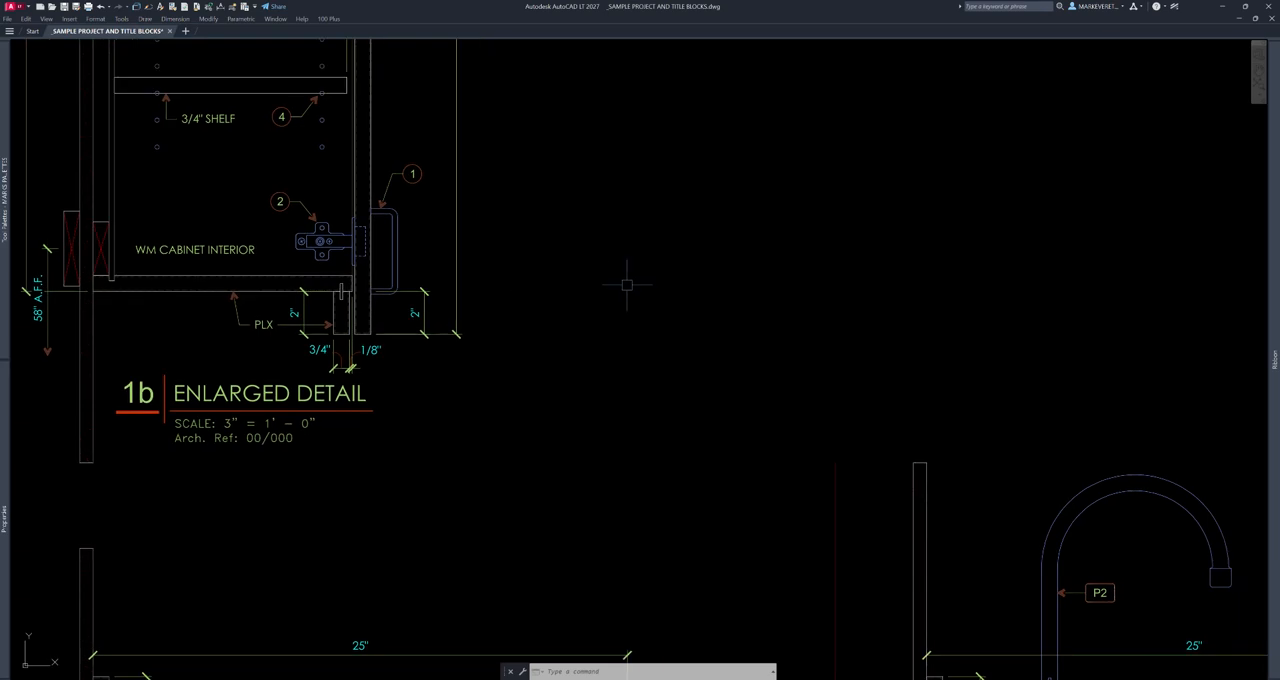
{"action": "type", "text": "l"}
{"action": "key", "text": "Return"}
{"action": "left_click", "coordinate": [652, 216]}
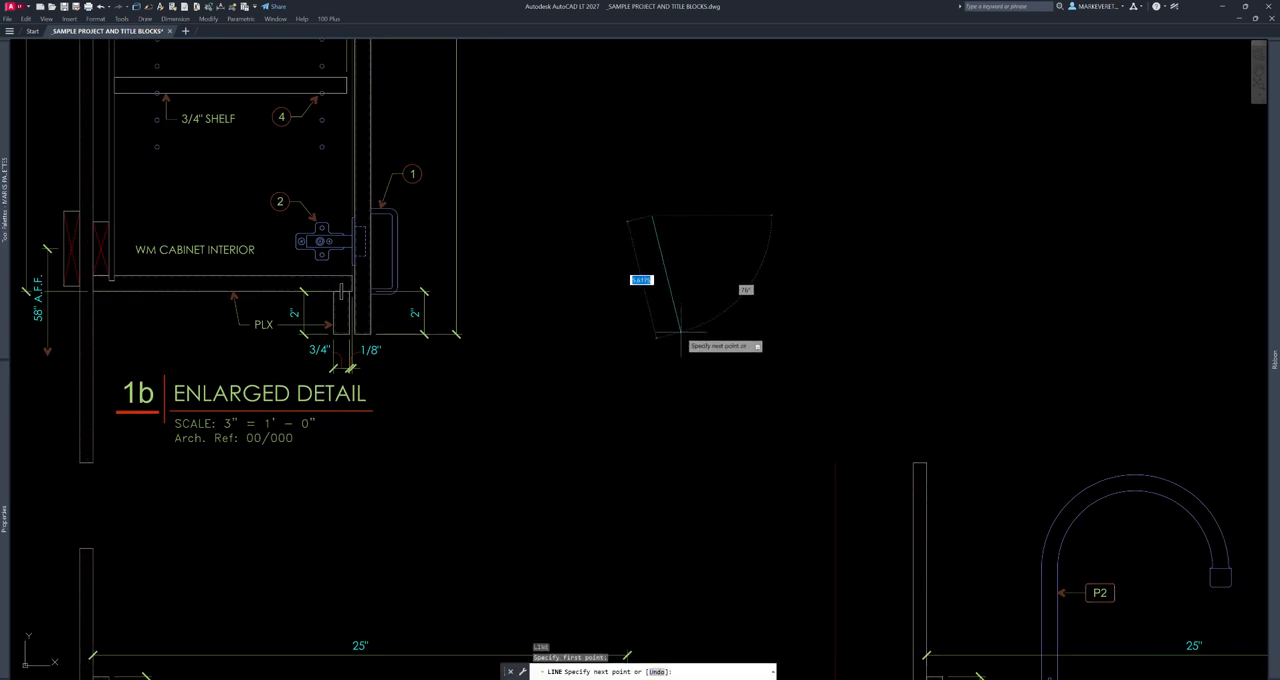
{"action": "left_click", "coordinate": [682, 322]}
{"action": "key", "text": "Escape"}
{"action": "type", "text": "l"}
{"action": "key", "text": "Return"}
{"action": "left_click", "coordinate": [708, 204]}
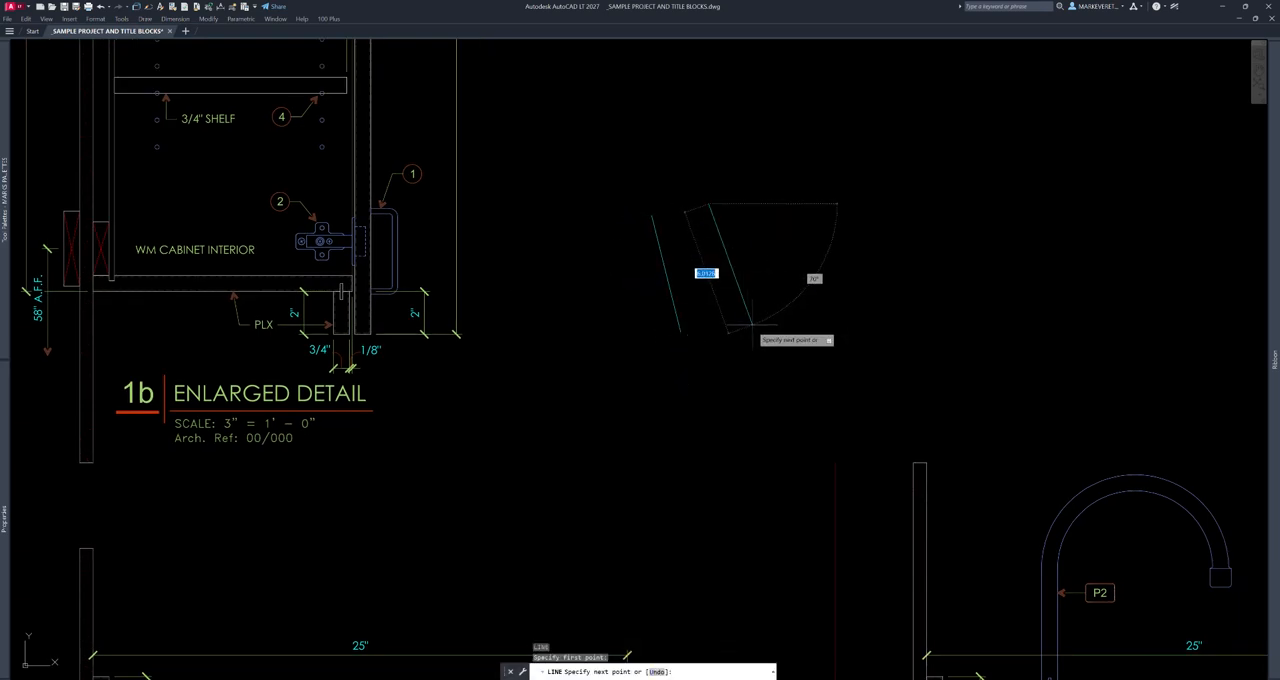
{"action": "left_click", "coordinate": [752, 334]}
{"action": "key", "text": "Escape"}
- Assign the second slanted line, the one farther from detail 1b, to a different layer
{"action": "left_click", "coordinate": [763, 288]}
{"action": "left_click", "coordinate": [736, 302]}
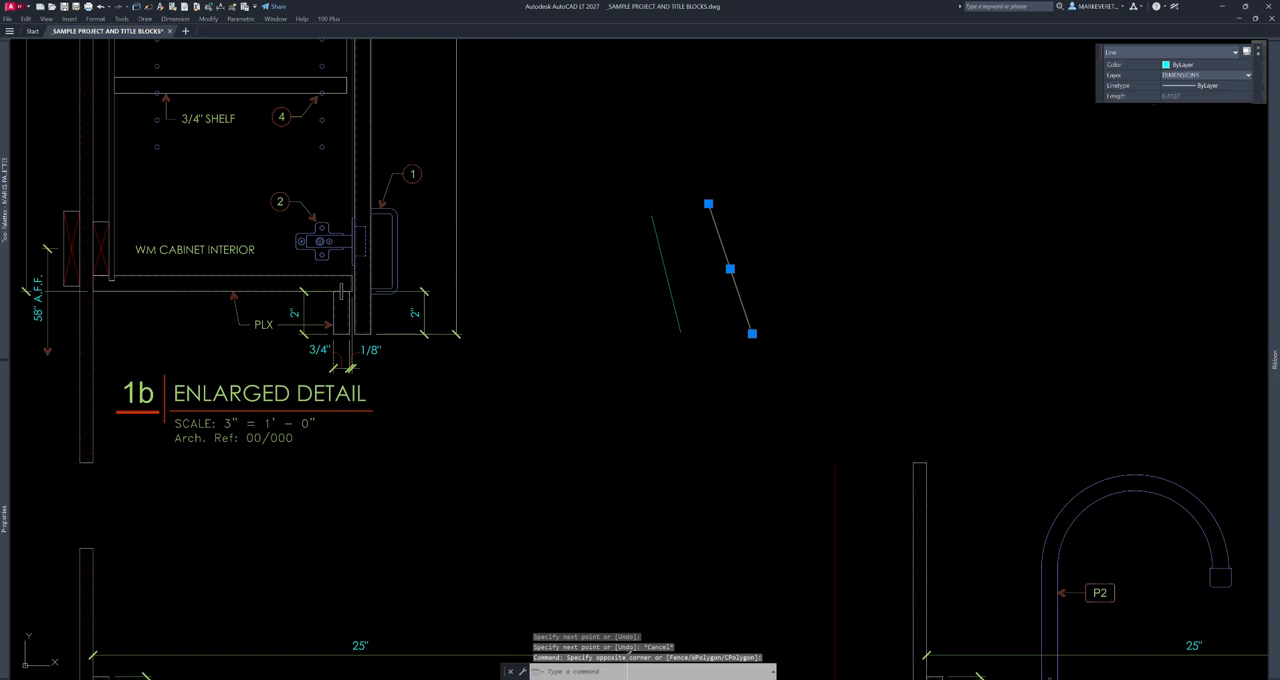
{"action": "key", "text": "Escape"}
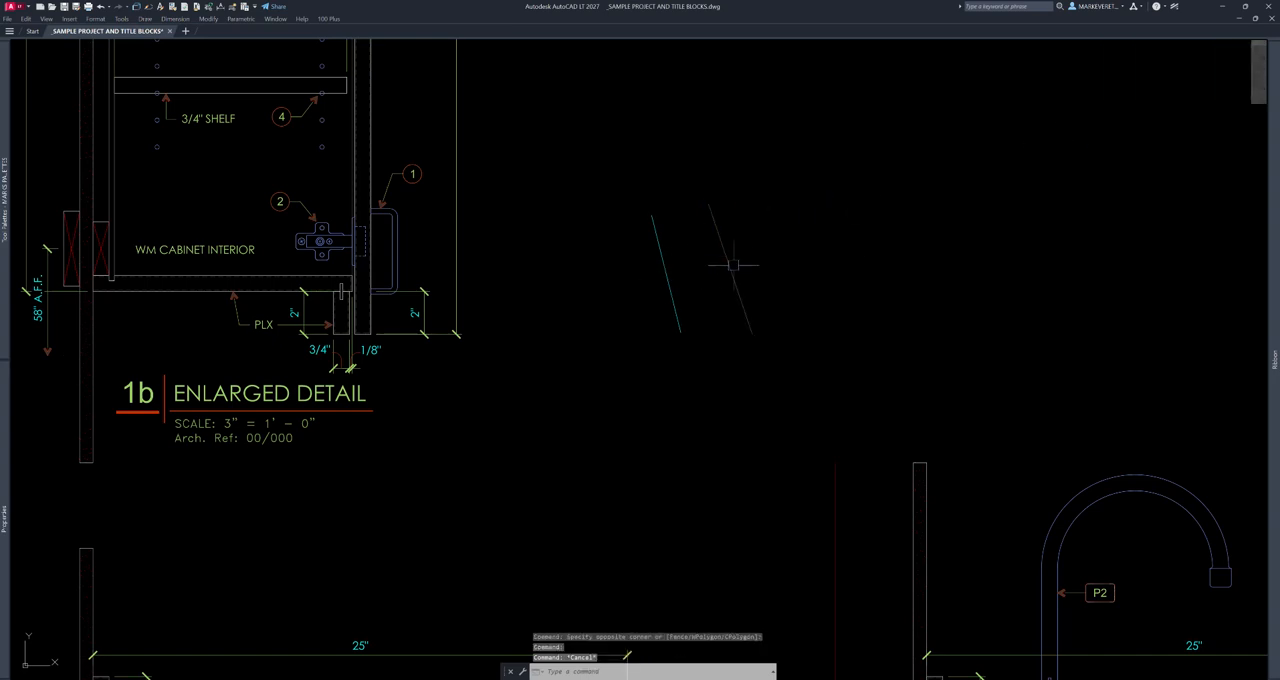
{"action": "key", "text": "Escape"}
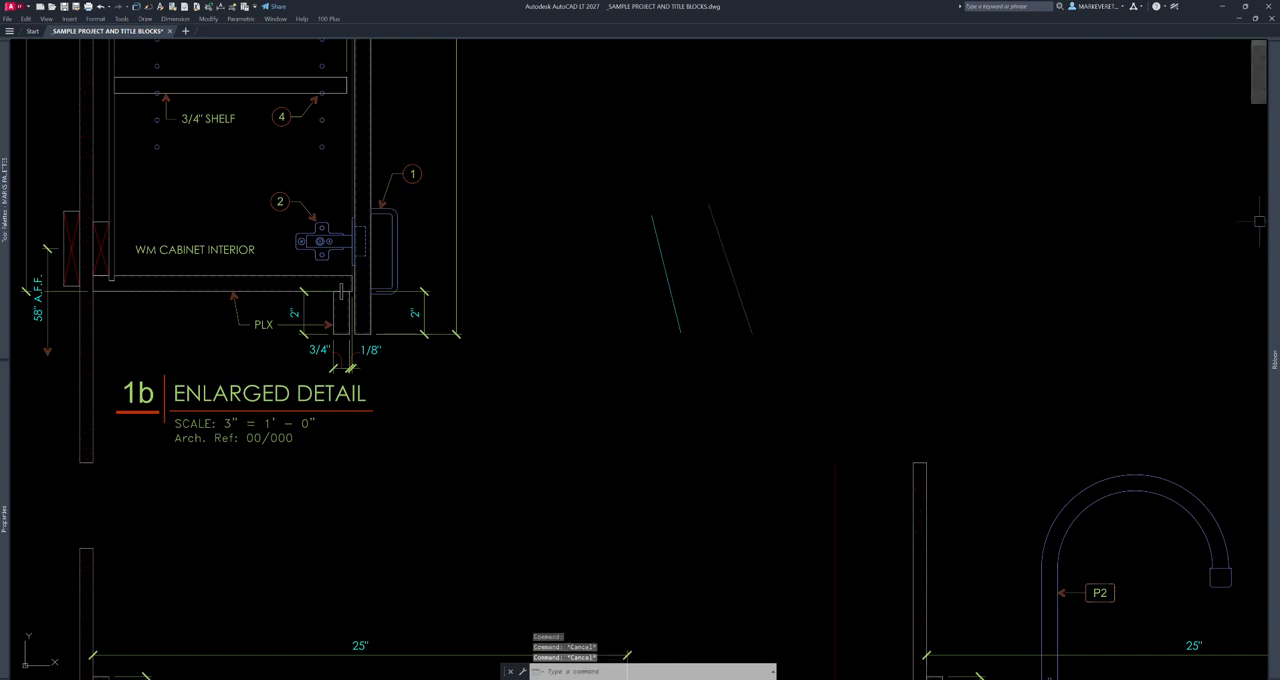
- Match the properties of the first slanted line to those of the second one using Match Properties
{"action": "left_click", "coordinate": [148, 7]}
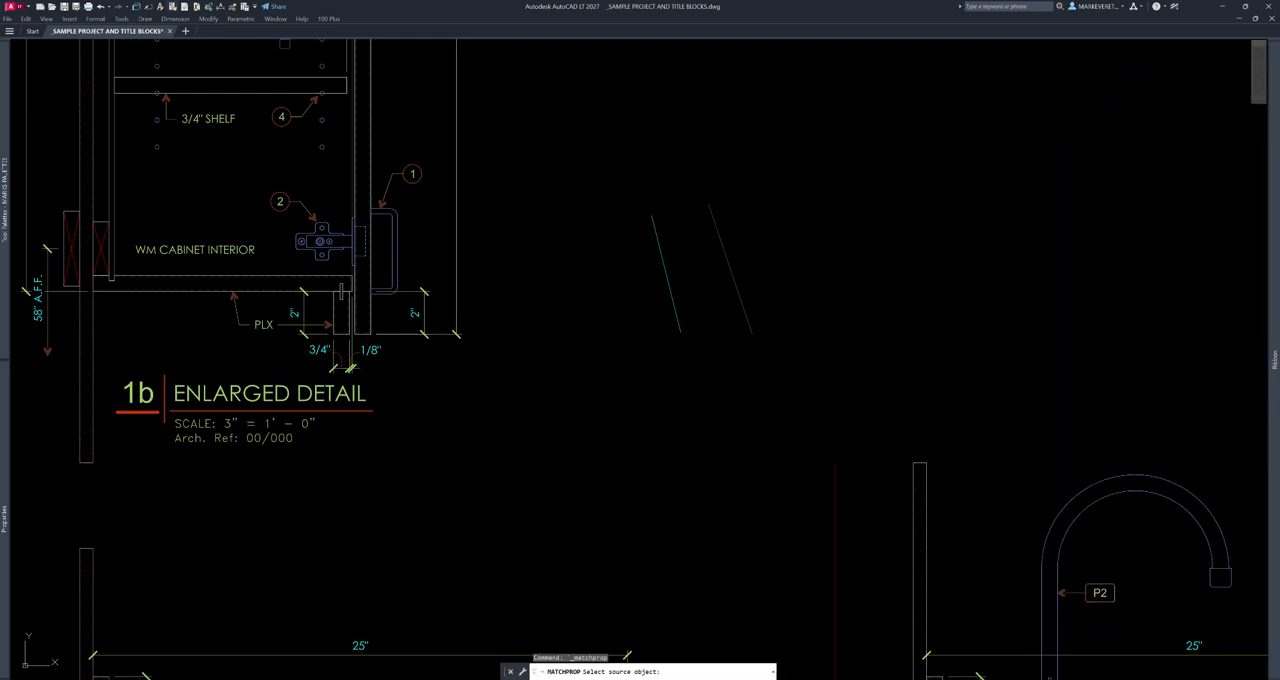
{"action": "left_click", "coordinate": [733, 272]}
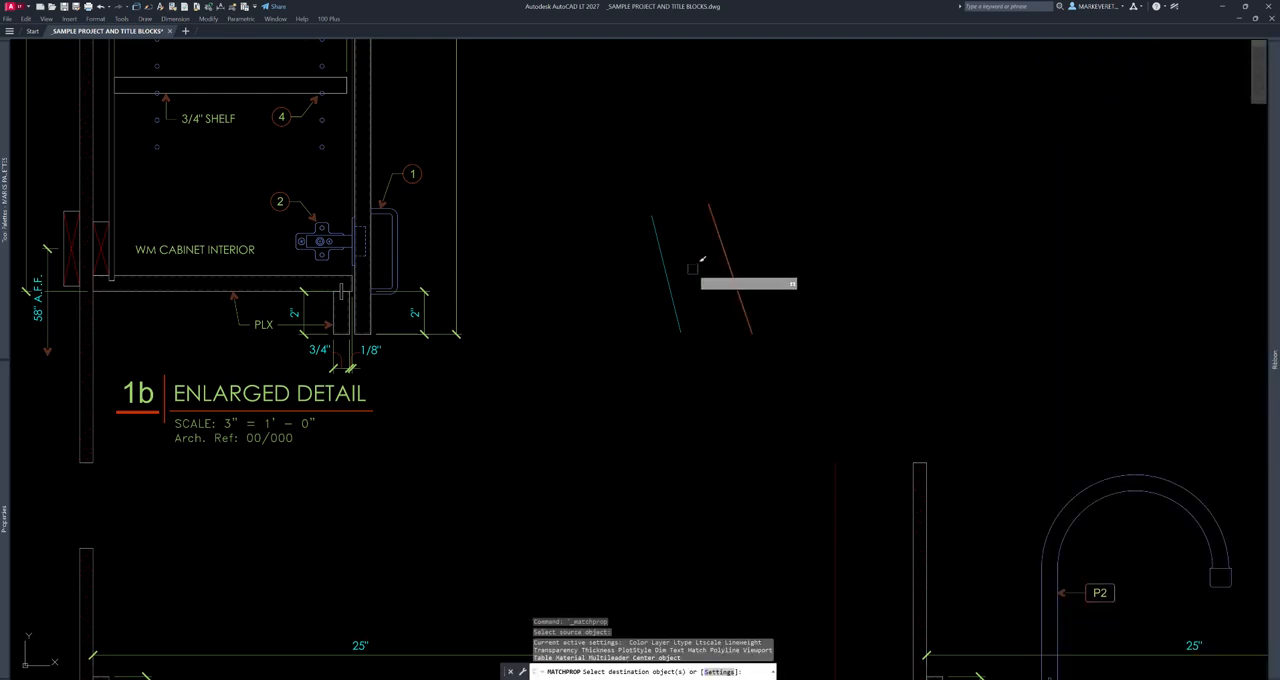
{"action": "left_click", "coordinate": [670, 288]}
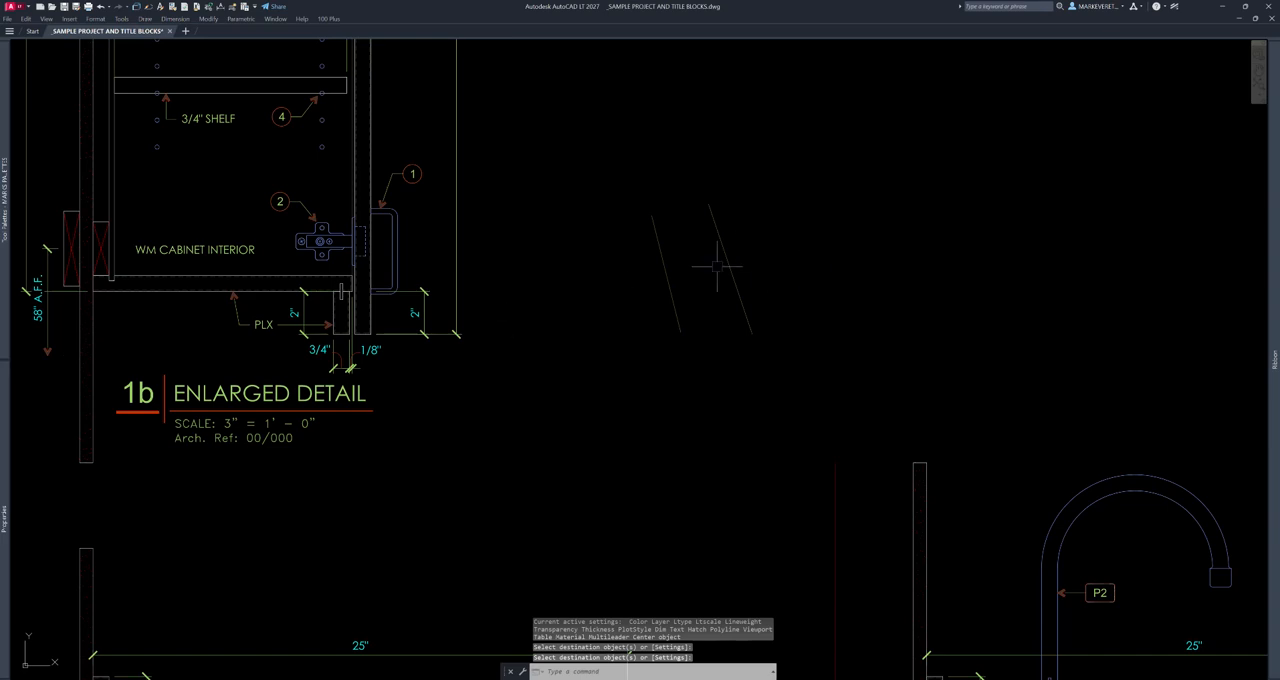
{"action": "middle_click_drag", "start_coordinate": [566, 270], "coordinate": [688, 274]}
{"action": "key", "text": "Escape"}
- Add a multileader with the text "asdf" in the empty area beside the two slanted lines
{"action": "mouse_move", "coordinate": [948, 240]}
{"action": "middle_mouse_down"}
{"action": "mouse_move", "coordinate": [813, 233]}
{"action": "mouse_move", "coordinate": [739, 252]}
{"action": "middle_mouse_up"}
{"action": "mouse_move", "coordinate": [1274, 268]}
{"action": "left_click", "coordinate": [1125, 143]}
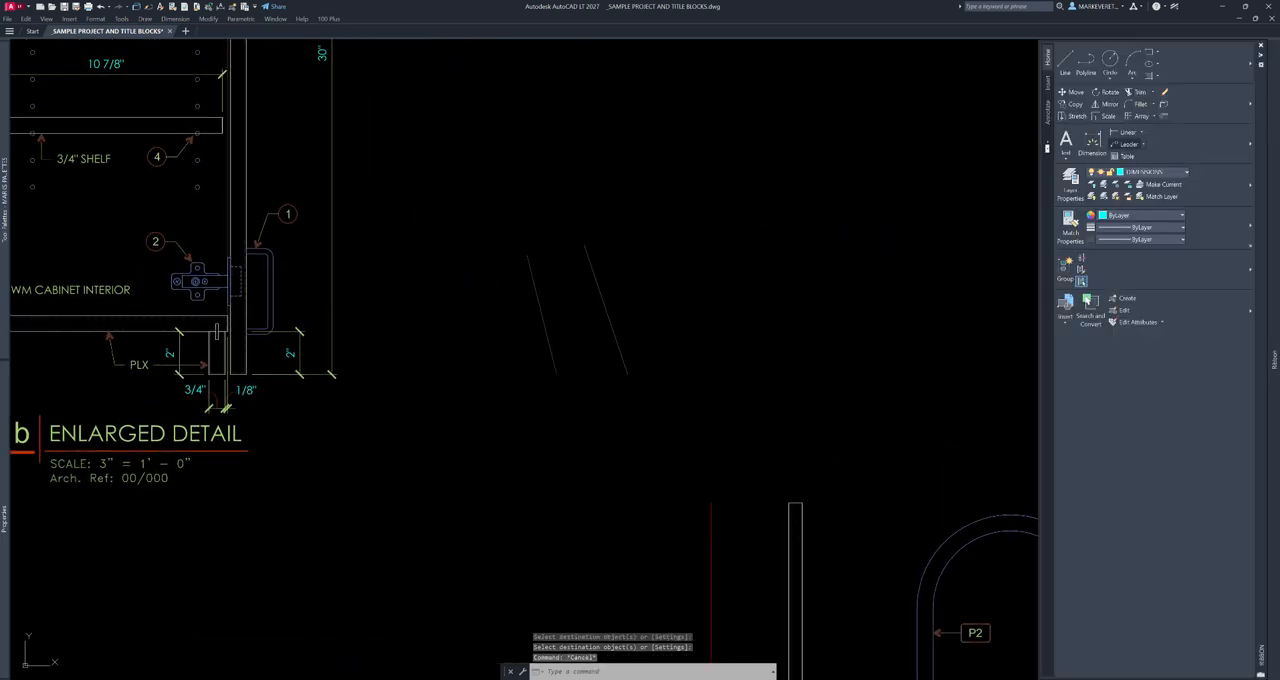
{"action": "left_click", "coordinate": [662, 276]}
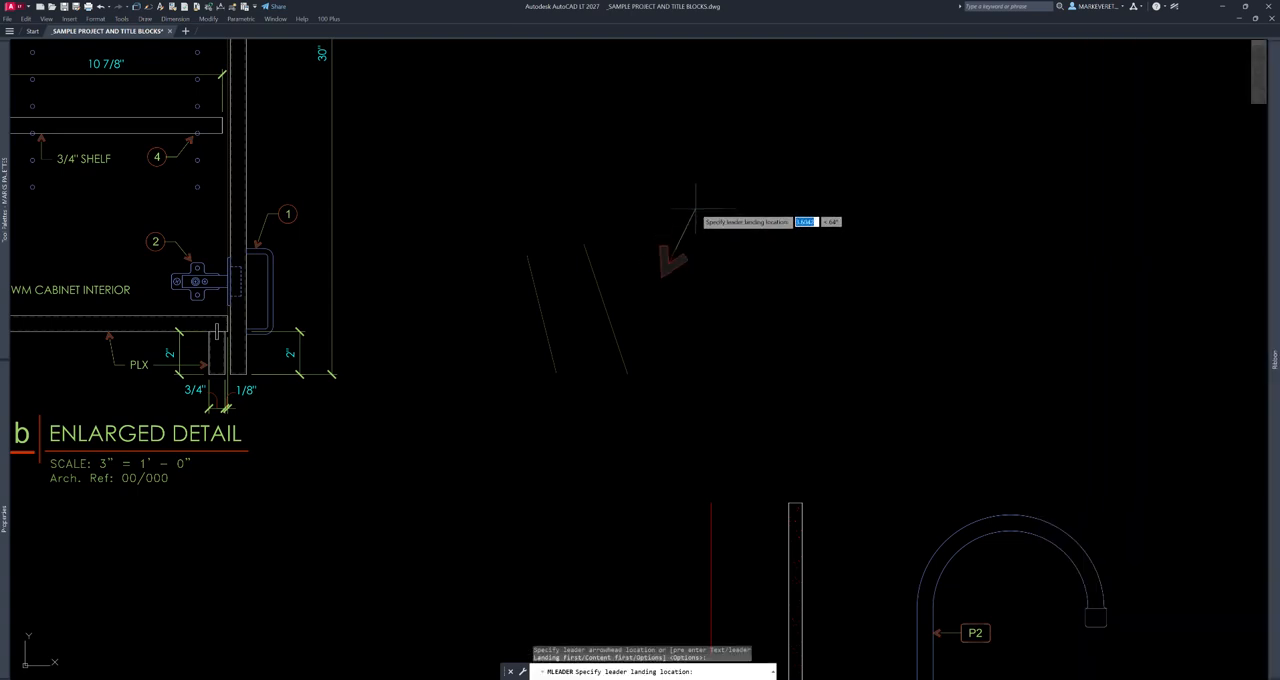
{"action": "left_click", "coordinate": [697, 207]}
{"action": "type", "text": "asdf"}
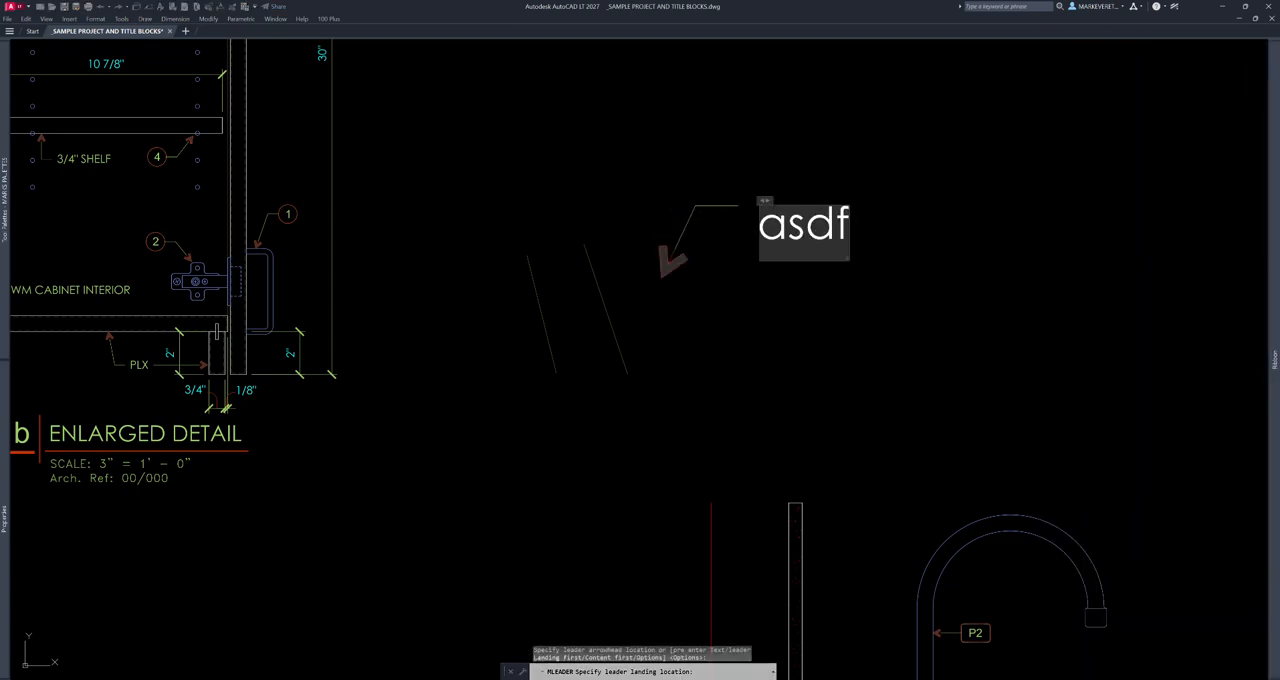
{"action": "left_click", "coordinate": [854, 306]}
{"action": "key", "text": "Escape"}
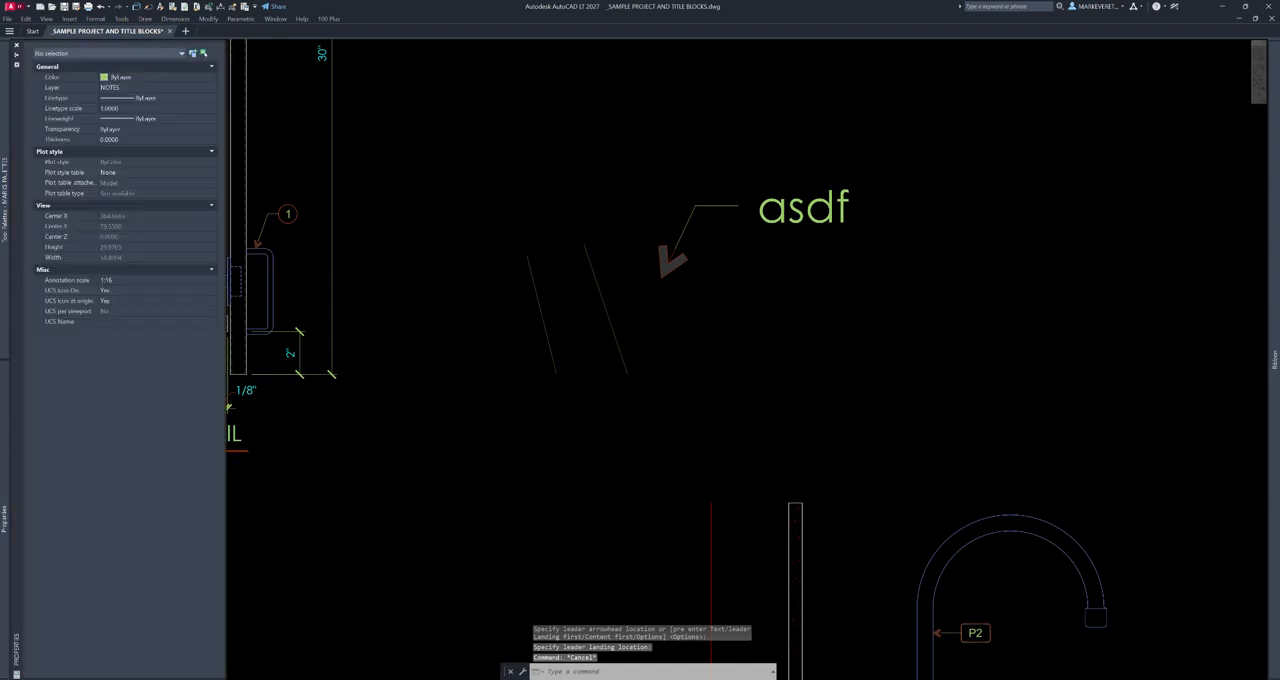
{"action": "key", "text": "ctrl+1"}
{"action": "key", "text": "ctrl+3"}
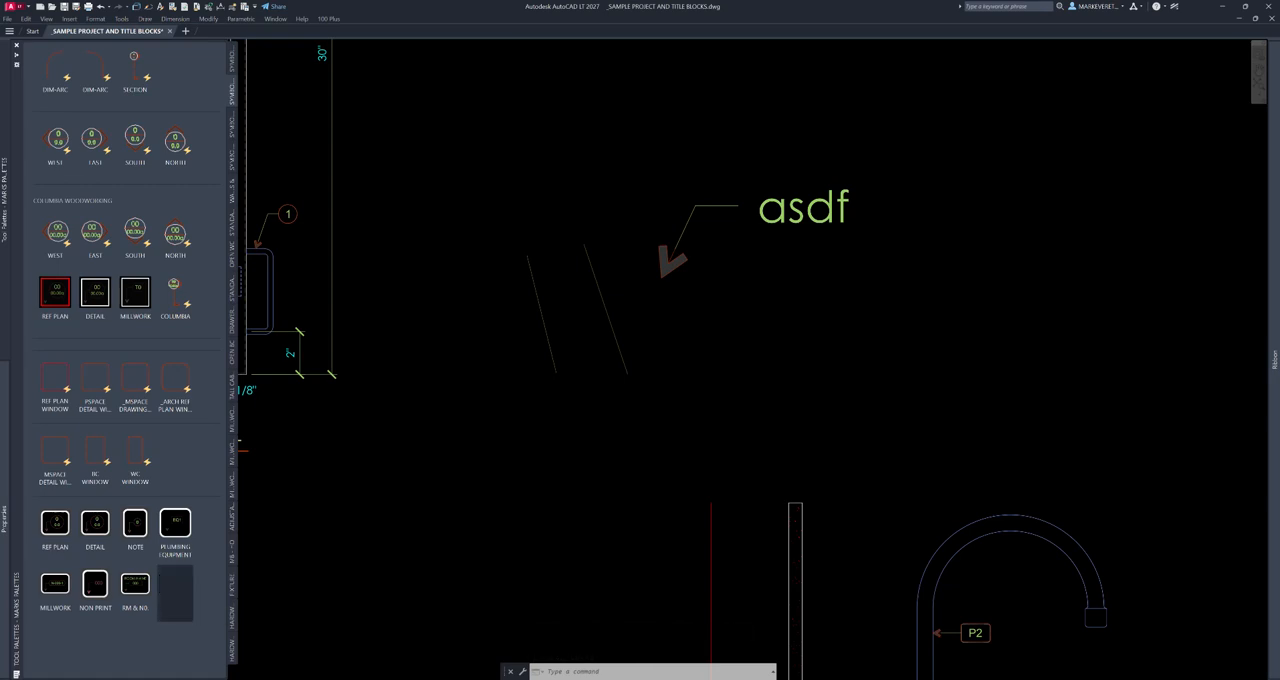
{"action": "left_click", "coordinate": [175, 583]}
{"action": "key", "text": "Escape"}
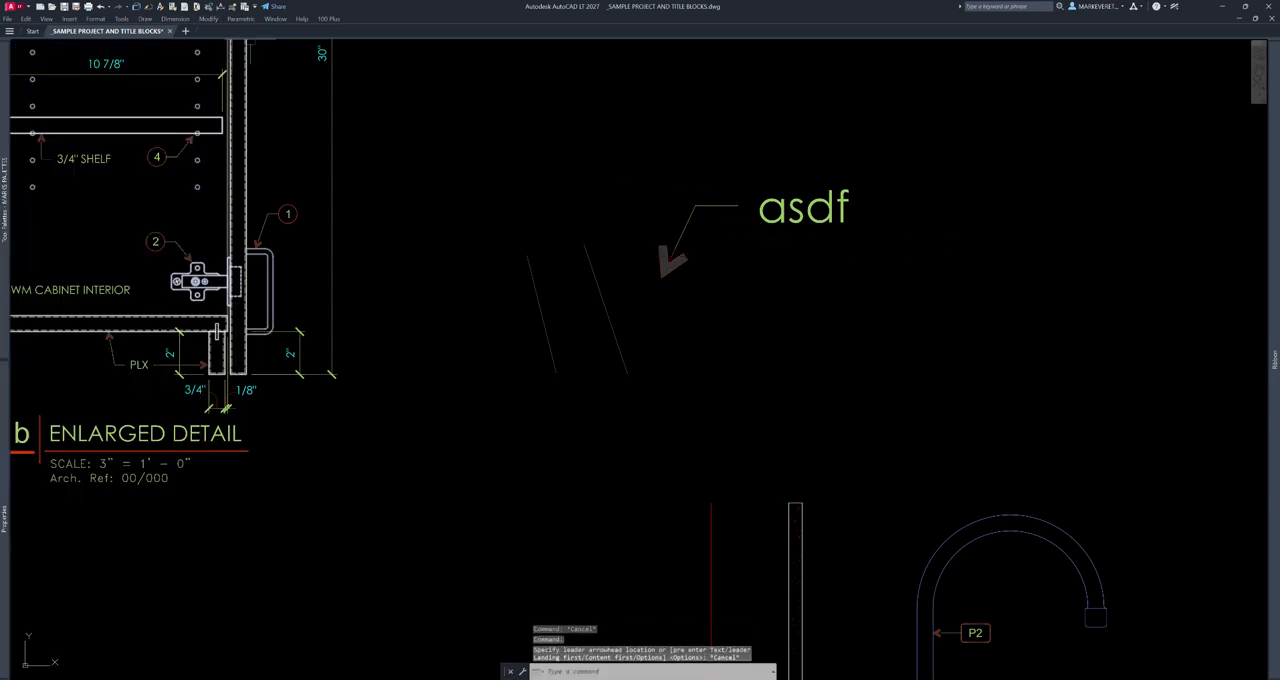
{"action": "left_click", "coordinate": [148, 7]}
{"action": "key", "text": "Escape"}
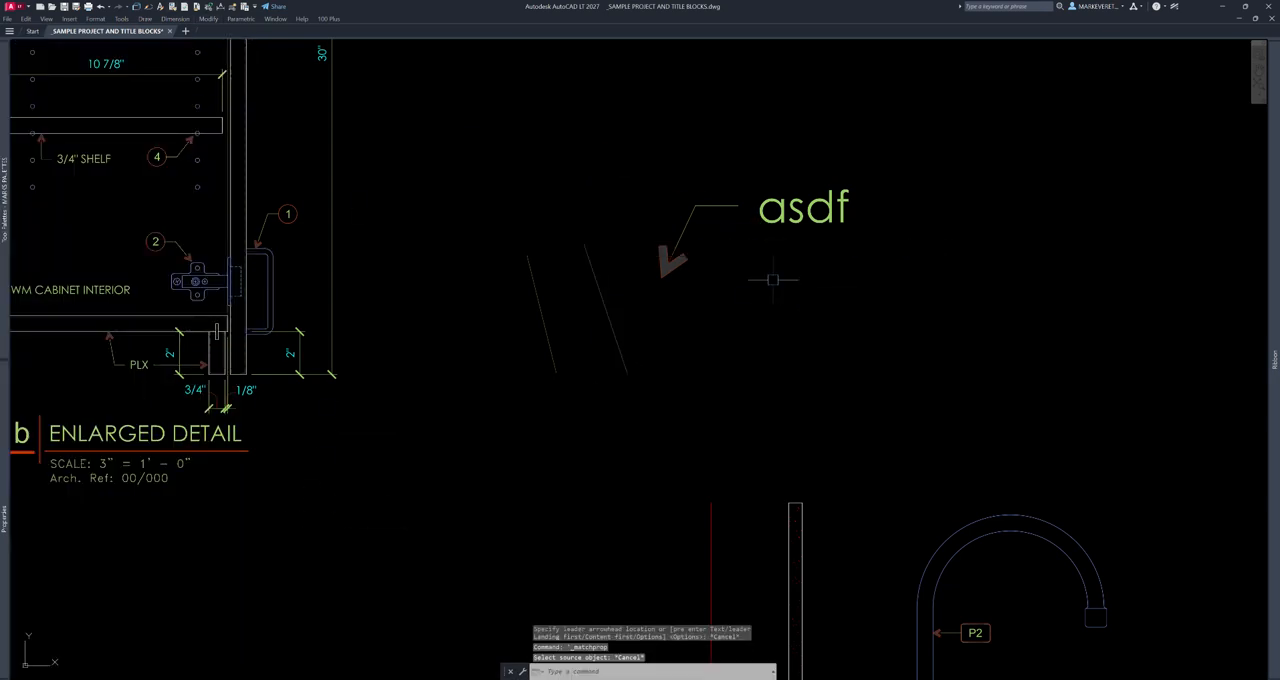
- Place a BY OTHERS leader below the "asdf" leader and overwrite its default text with "asfdasdf"
{"action": "middle_click_drag", "start_coordinate": [895, 266], "coordinate": [637, 201]}
{"action": "mouse_move", "coordinate": [6, 250]}
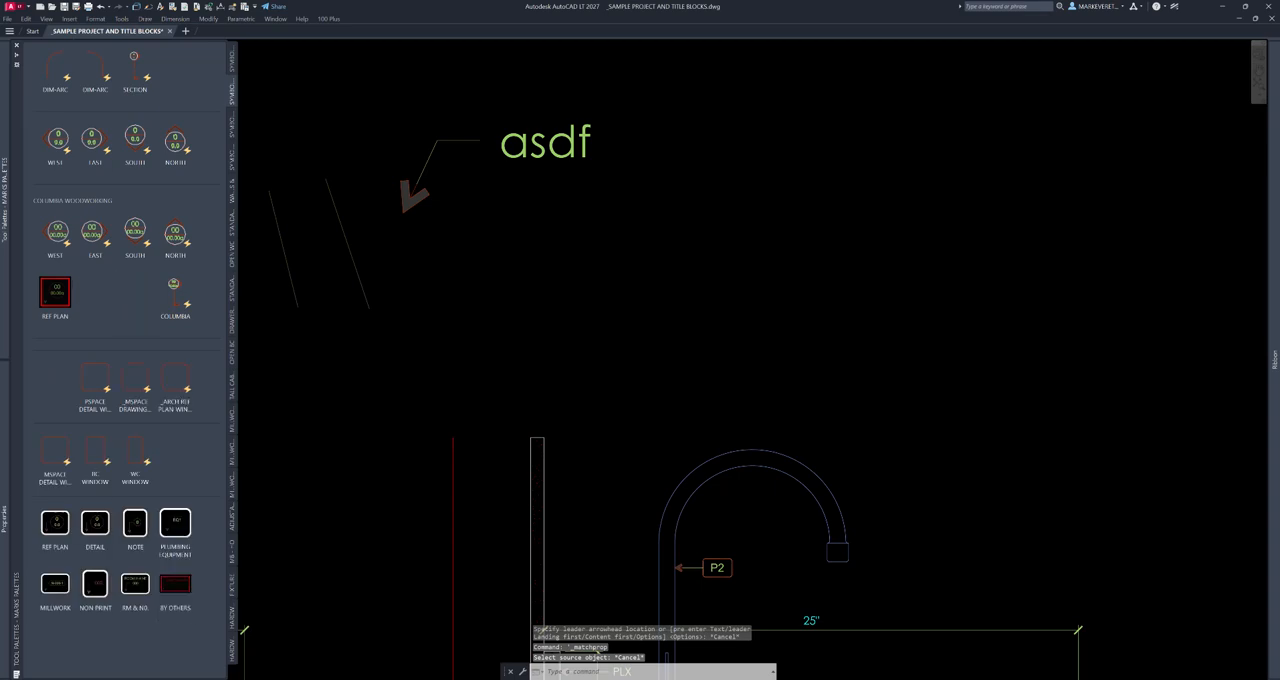
{"action": "left_click", "coordinate": [175, 590]}
{"action": "left_click", "coordinate": [480, 290]}
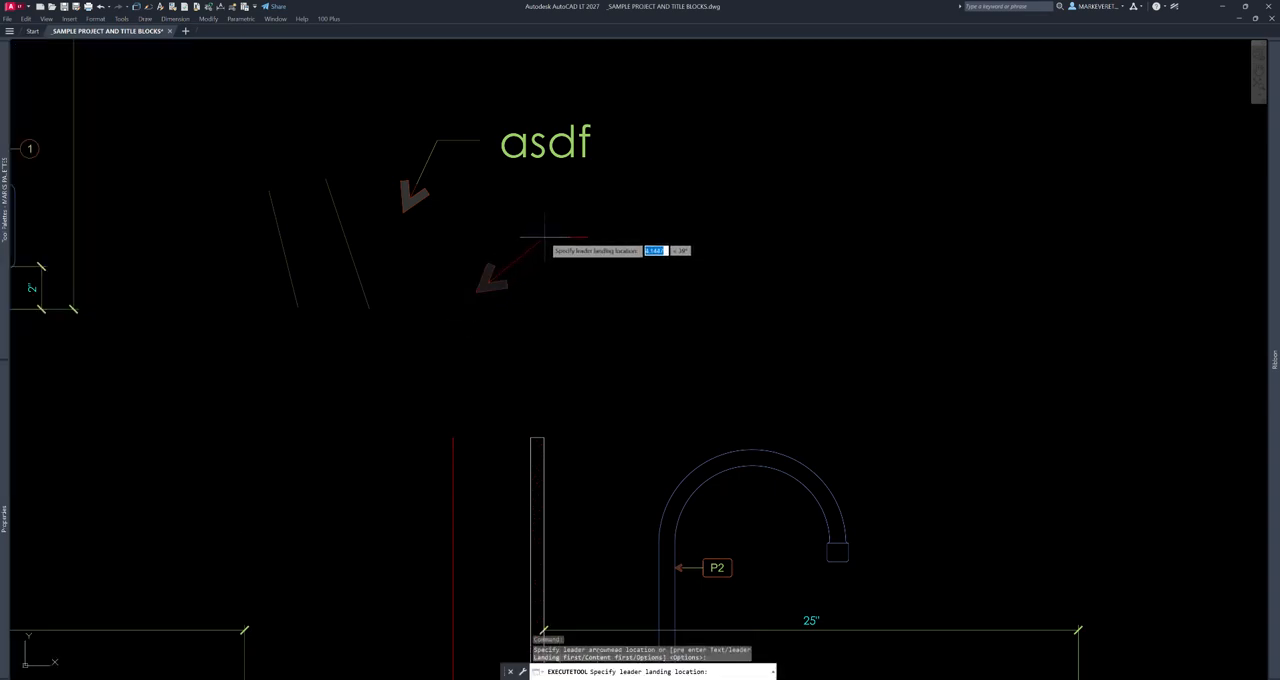
{"action": "left_click", "coordinate": [550, 240]}
{"action": "left_click", "coordinate": [573, 261]}
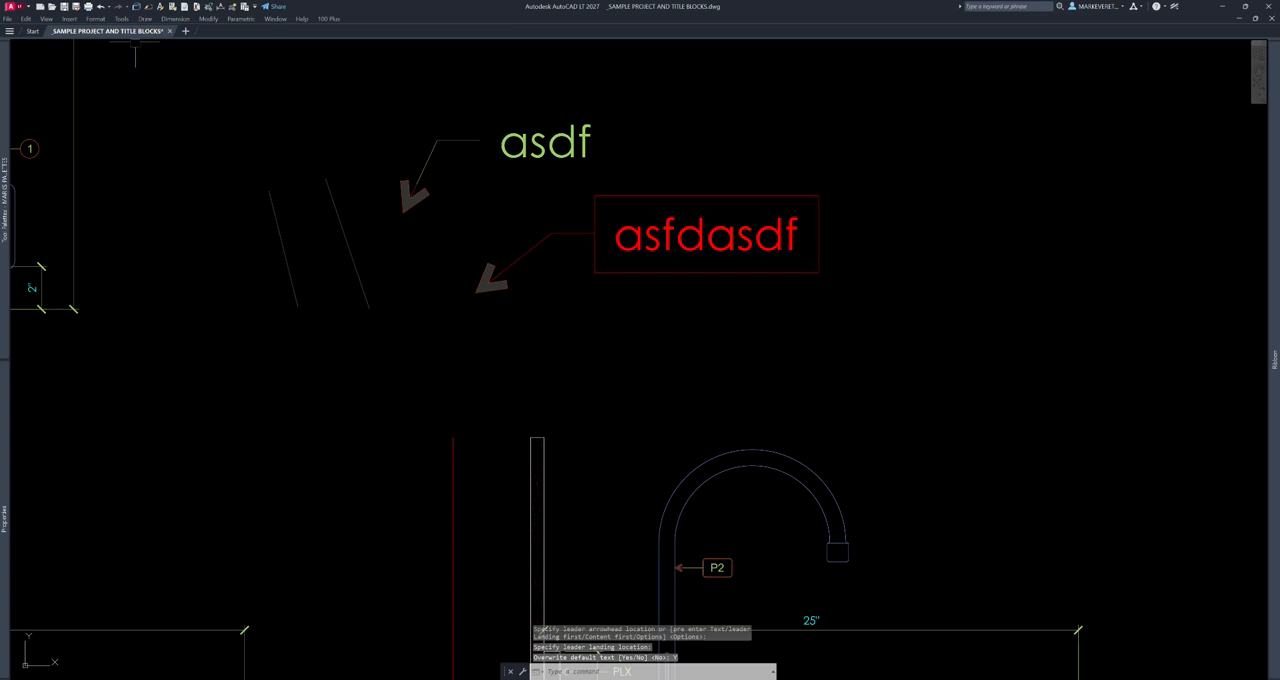
- Match the properties of the "asdf" leader to those of the boxed red leader using Match Properties
{"action": "left_click", "coordinate": [148, 7]}
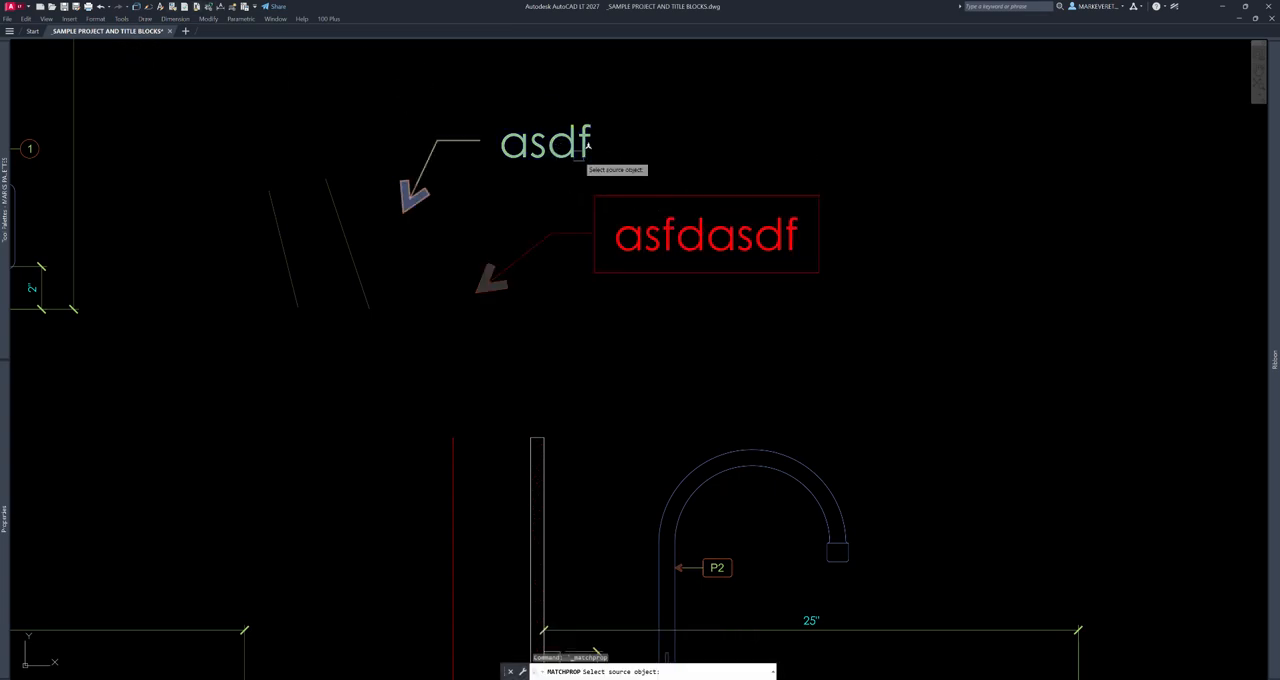
{"action": "left_click", "coordinate": [650, 197]}
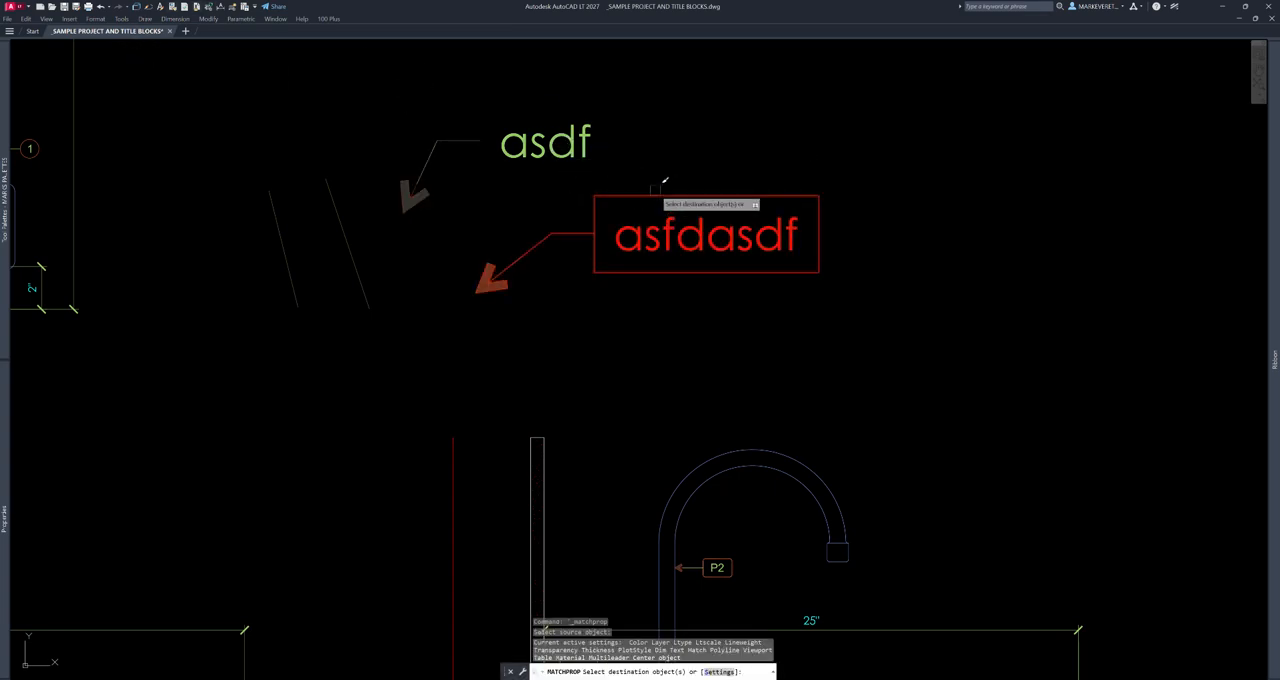
{"action": "left_click", "coordinate": [588, 165]}
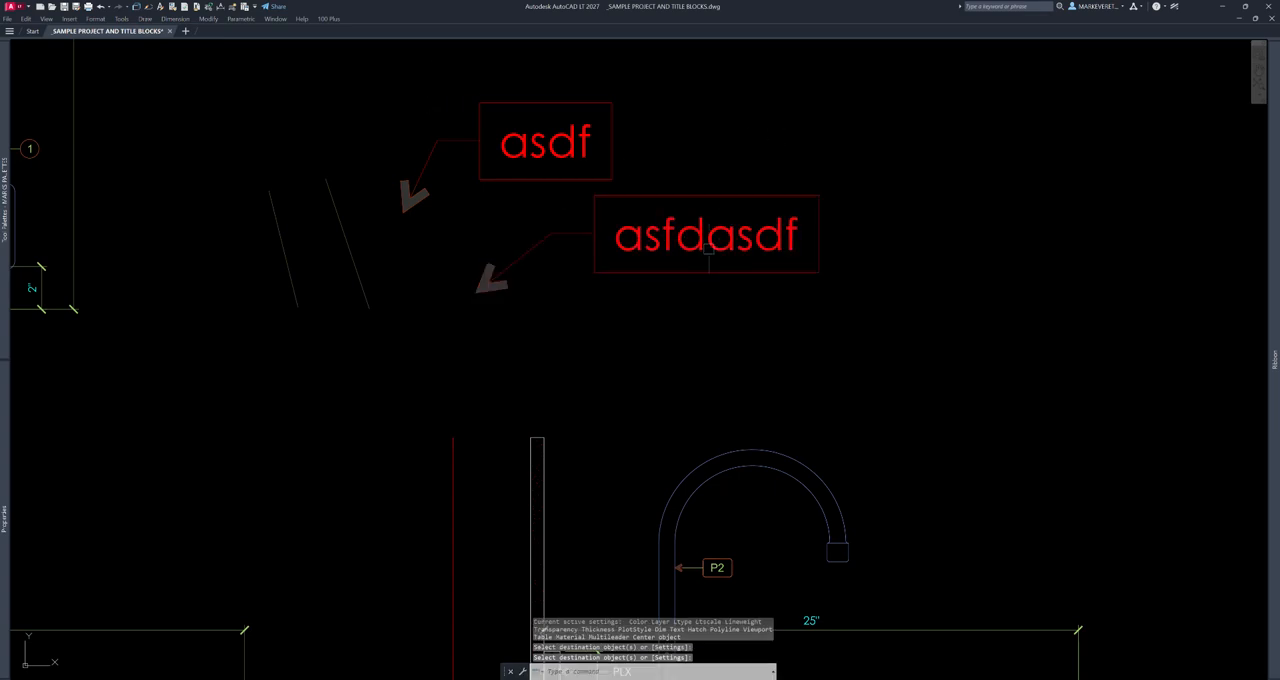
- Erase both leaders and the two slanted lines together
{"action": "middle_click_drag", "start_coordinate": [709, 249], "coordinate": [823, 340]}
{"action": "key", "text": "Escape"}
{"action": "type", "text": "e"}
{"action": "key", "text": "space"}
{"action": "left_click", "coordinate": [828, 194]}
{"action": "left_click", "coordinate": [344, 416]}
{"action": "key", "text": "space"}
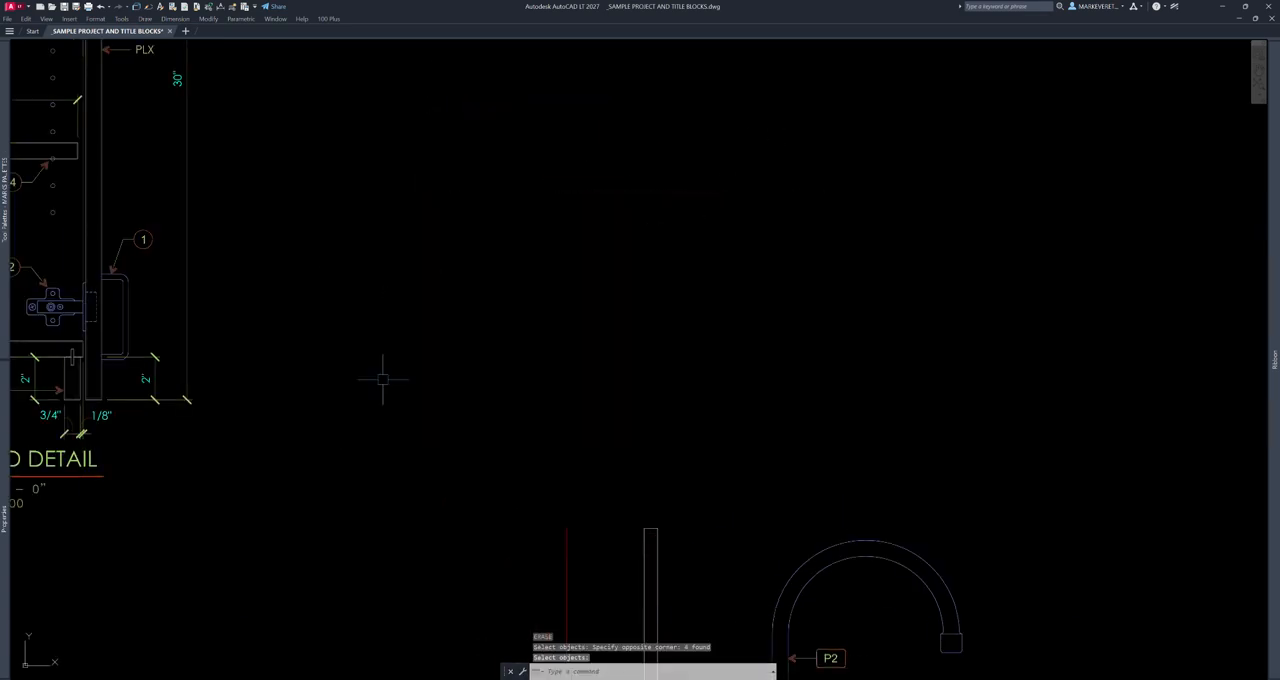
- Try to edit the PLX leader note beside the 3/4" dimension in enlarged detail 1b as multiline text
{"action": "scroll", "coordinate": [554, 317], "scroll_direction": "down", "scroll_amount": 3}
{"action": "middle_click_drag", "start_coordinate": [556, 350], "coordinate": [706, 374]}
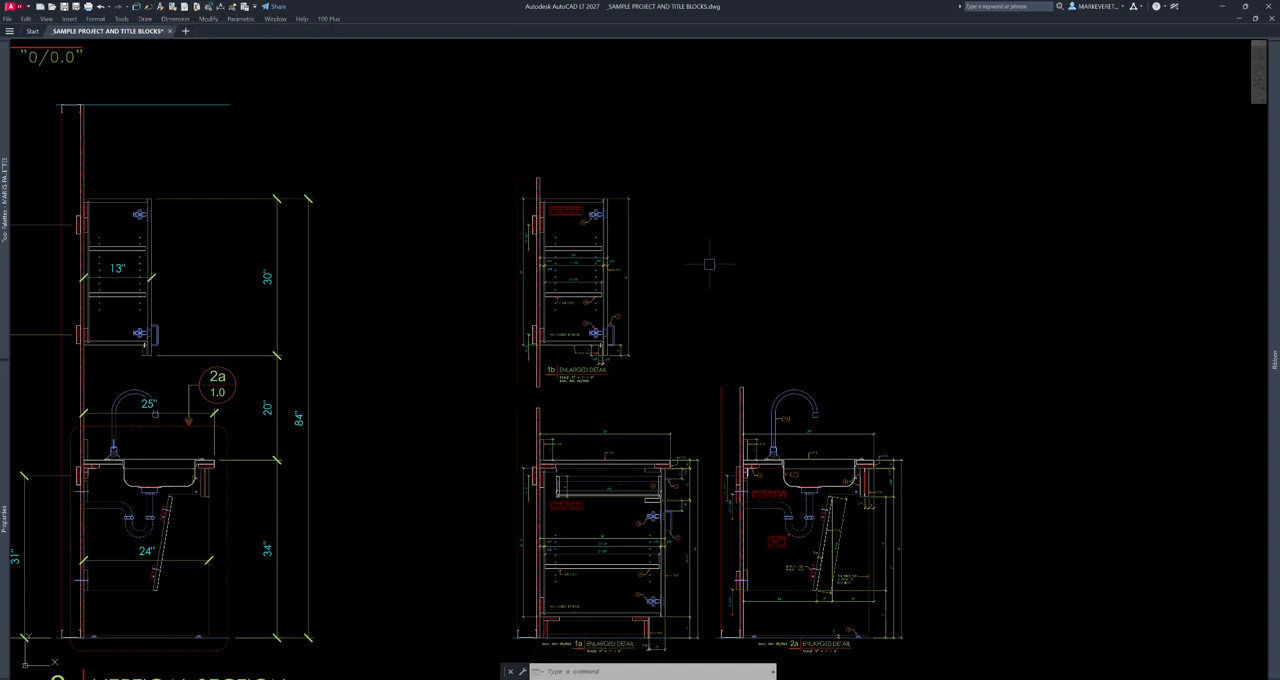
{"action": "scroll", "coordinate": [700, 245], "scroll_direction": "up", "scroll_amount": 10}
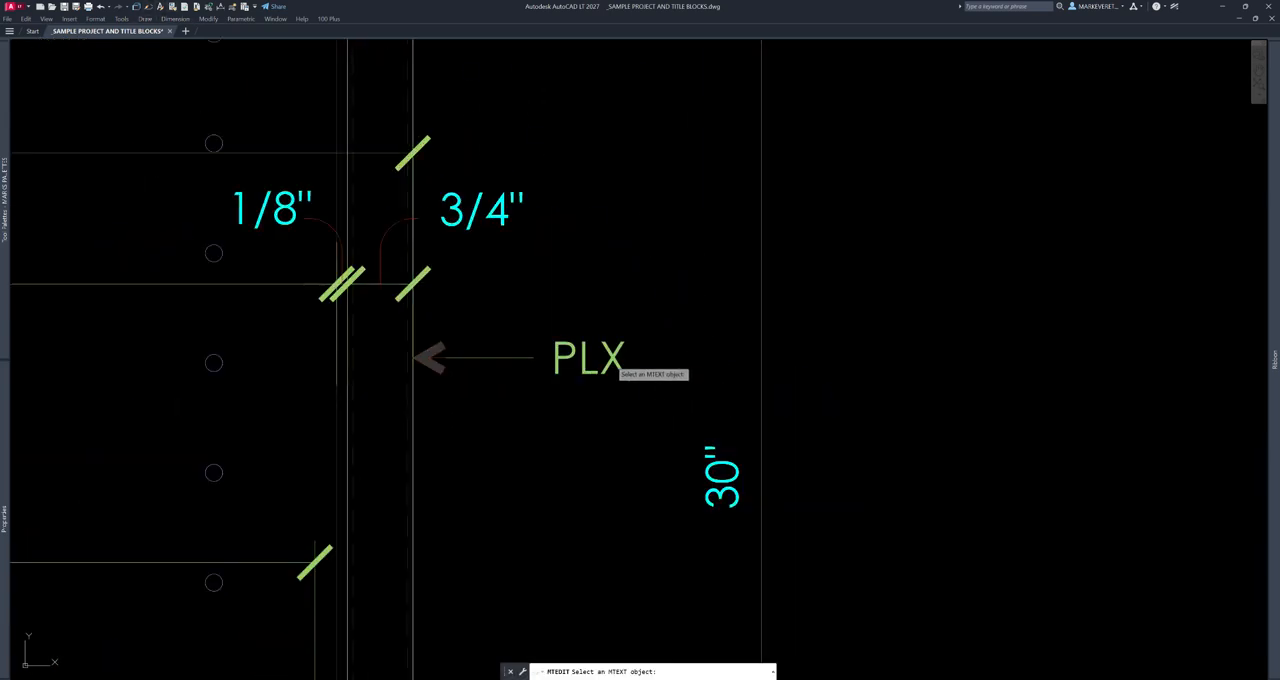
{"action": "left_click", "coordinate": [612, 360]}
{"action": "scroll", "coordinate": [900, 280], "scroll_direction": "down", "scroll_amount": 10}
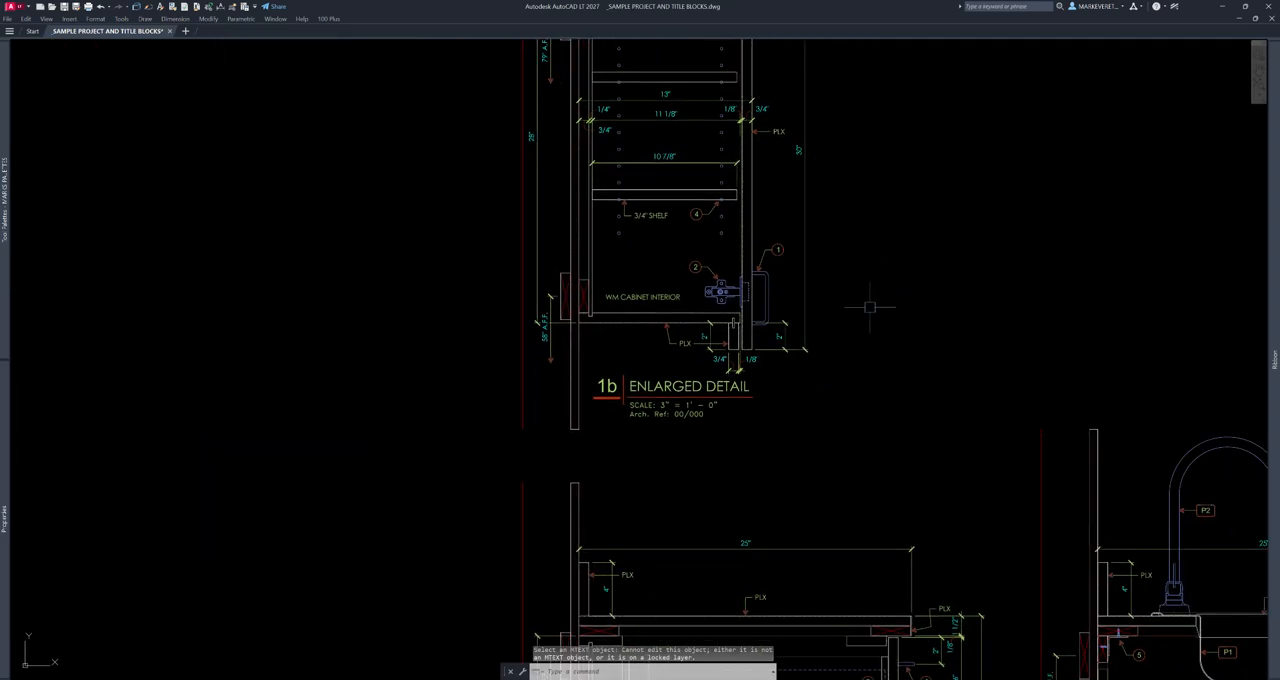
- Place a multiline text reading "asdfasdfasdf" in the empty area beside the pantry elevation
{"action": "scroll", "coordinate": [875, 258], "scroll_direction": "up", "scroll_amount": 6}
{"action": "scroll", "coordinate": [866, 269], "scroll_direction": "down", "scroll_amount": 10}
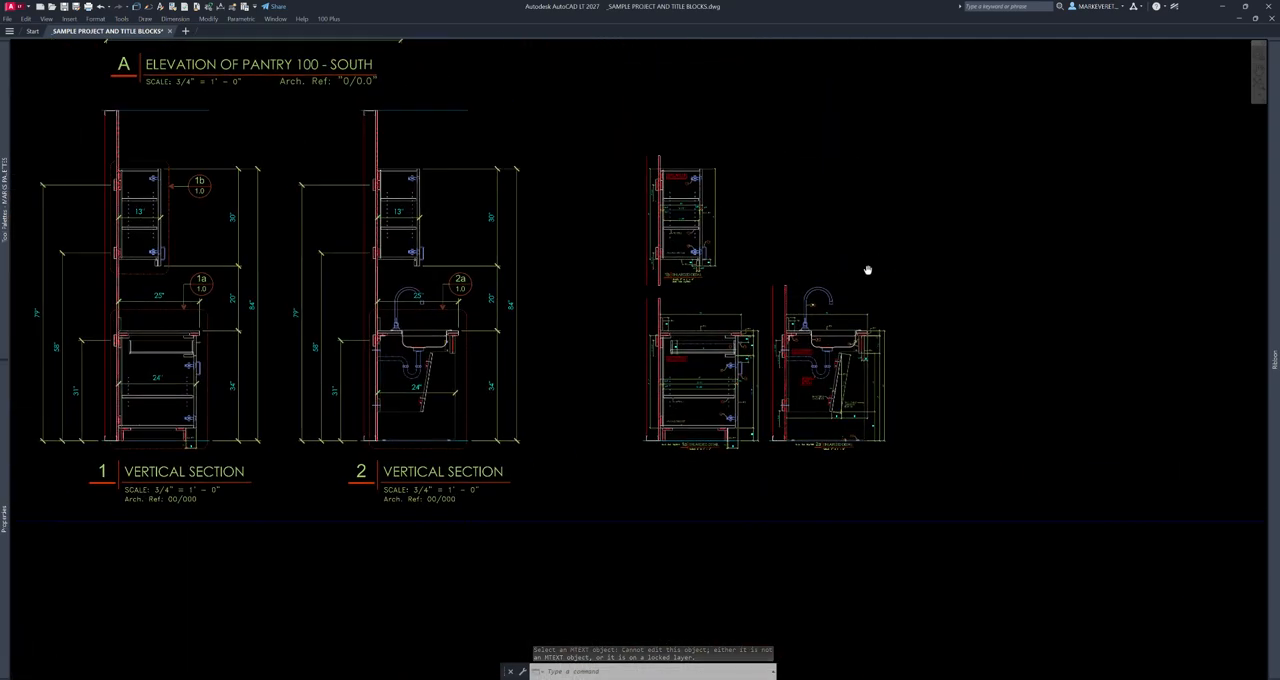
{"action": "scroll", "coordinate": [695, 425], "scroll_direction": "up", "scroll_amount": 5}
{"action": "scroll", "coordinate": [600, 337], "scroll_direction": "down", "scroll_amount": 10}
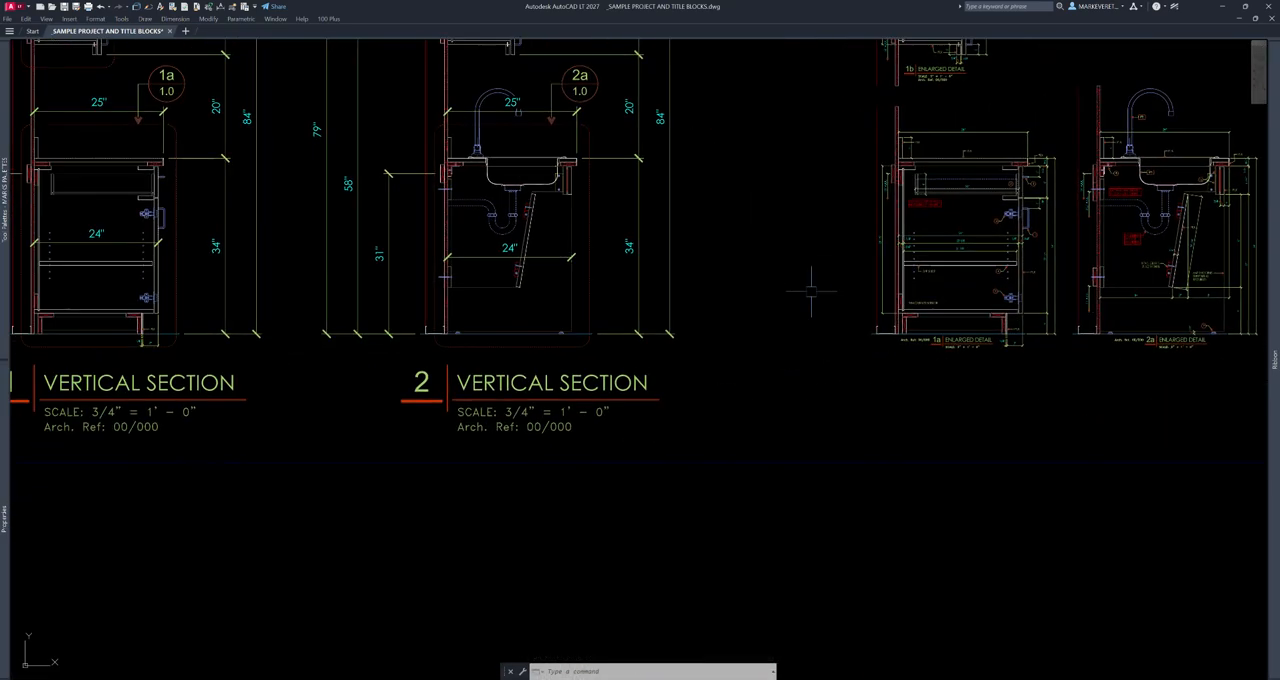
{"action": "scroll", "coordinate": [750, 300], "scroll_direction": "up", "scroll_amount": 4}
{"action": "mouse_move", "coordinate": [1274, 206]}
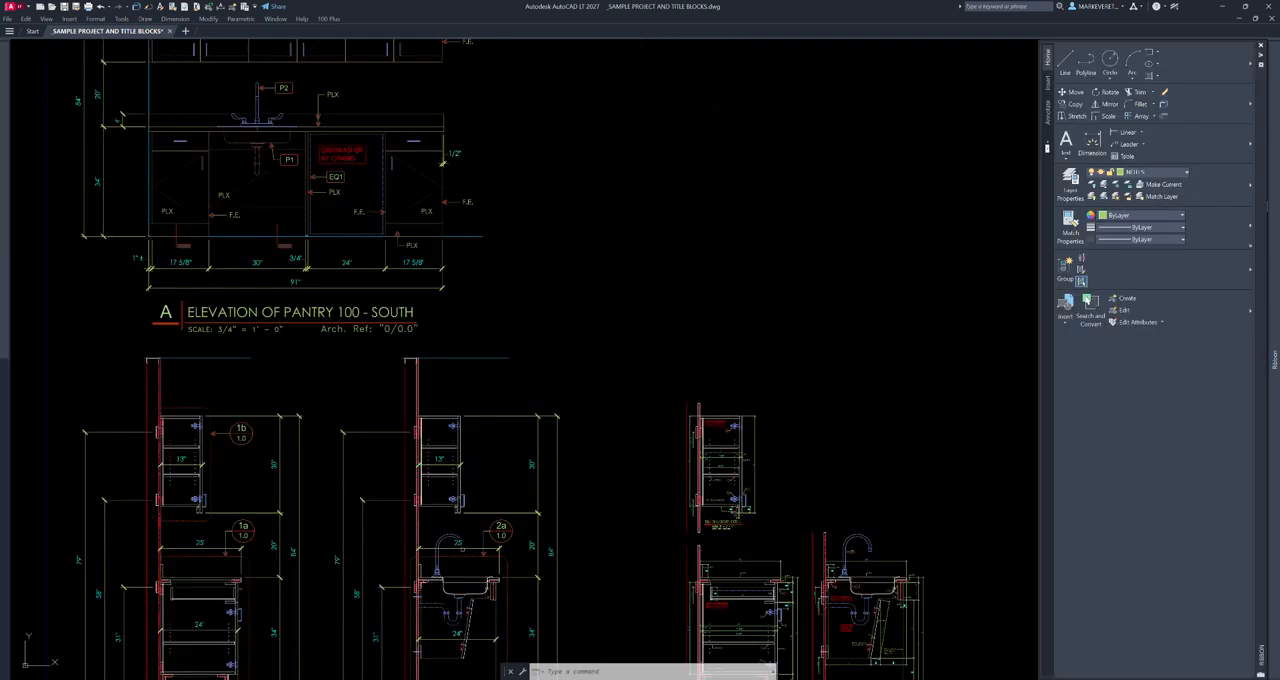
{"action": "left_click", "coordinate": [1066, 140]}
{"action": "left_click", "coordinate": [713, 237]}
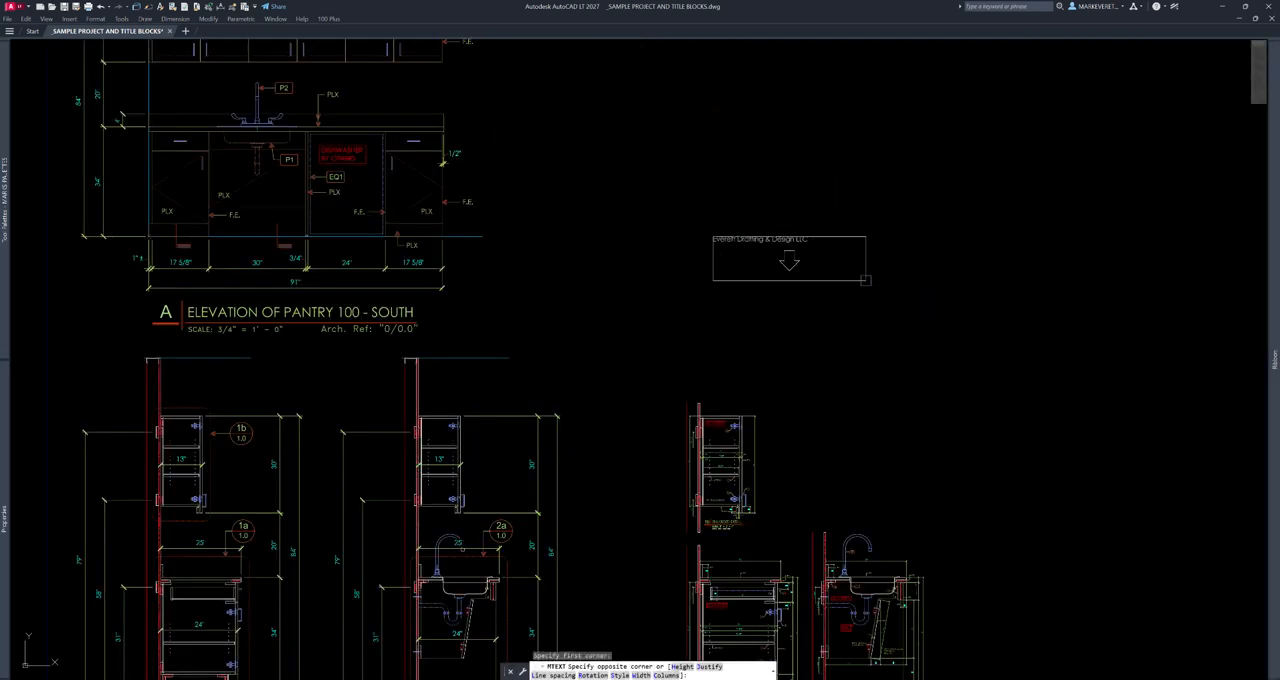
{"action": "left_click", "coordinate": [868, 287]}
{"action": "left_click", "coordinate": [776, 254]}
{"action": "scroll", "coordinate": [776, 251], "scroll_direction": "up", "scroll_amount": 6}
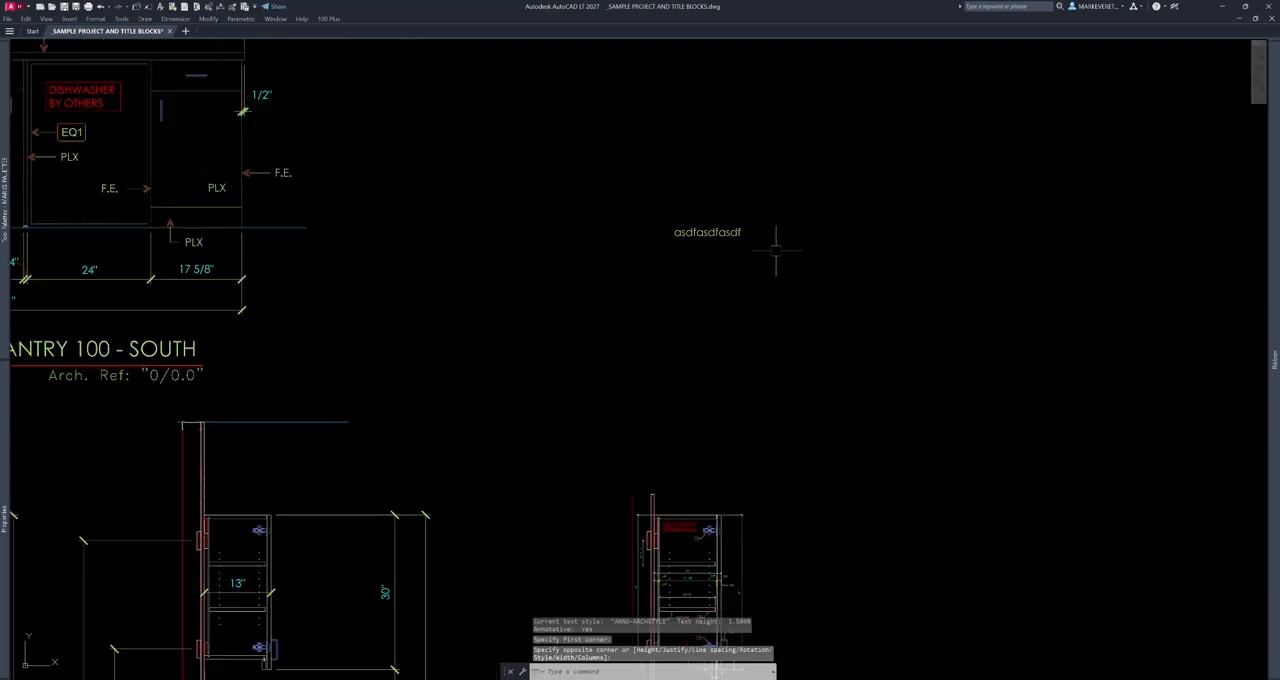
- Change the new multiline text's contents to "asf"
{"action": "middle_click_drag", "start_coordinate": [560, 133], "coordinate": [600, 191]}
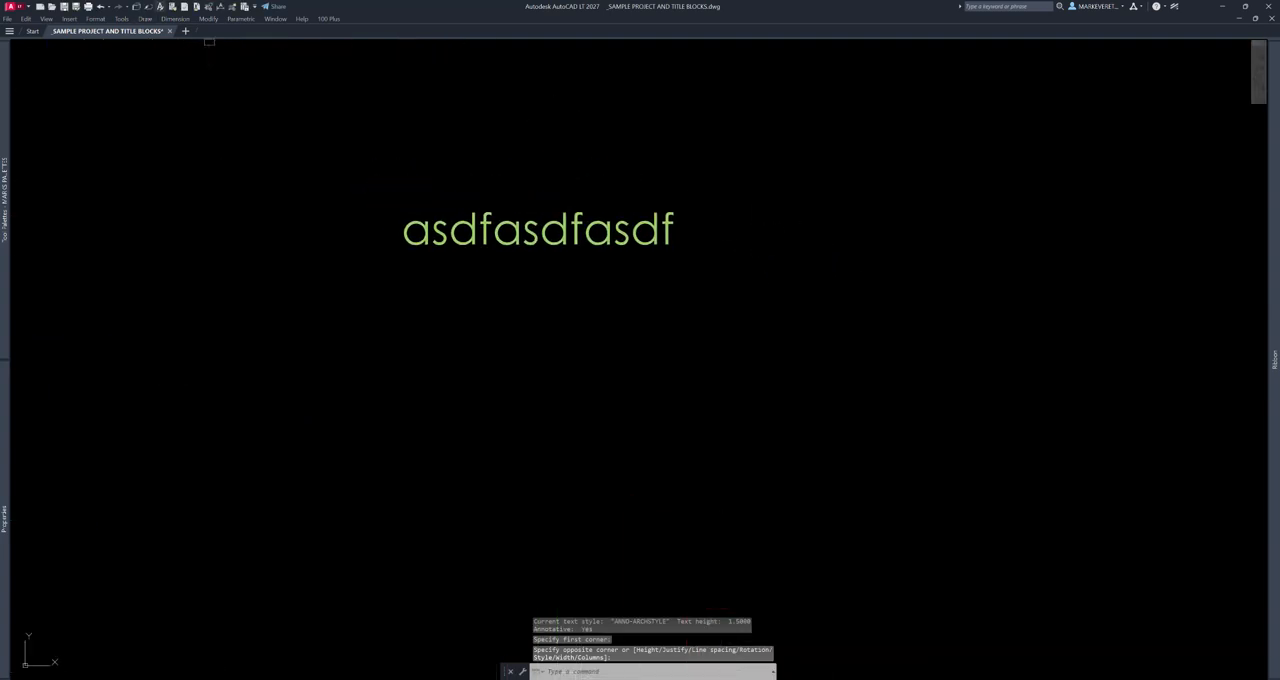
{"action": "double_click", "coordinate": [586, 229]}
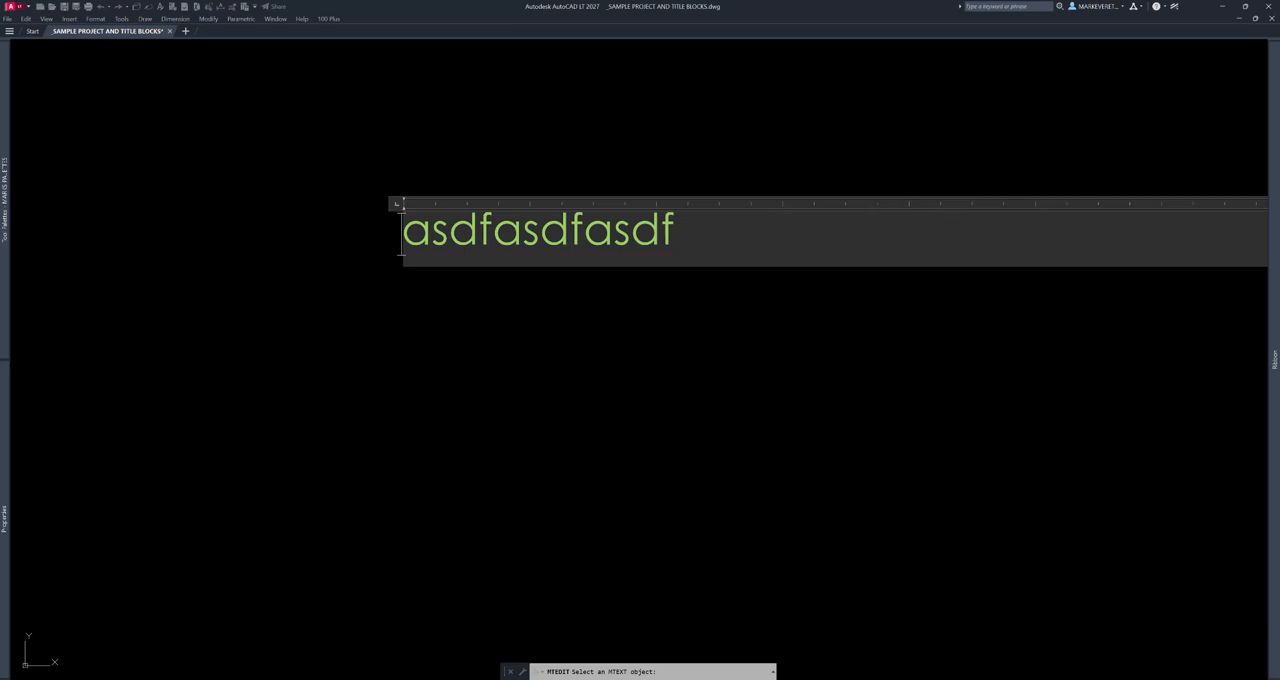
{"action": "type", "text": "a"}
{"action": "key", "text": "shift+End"}
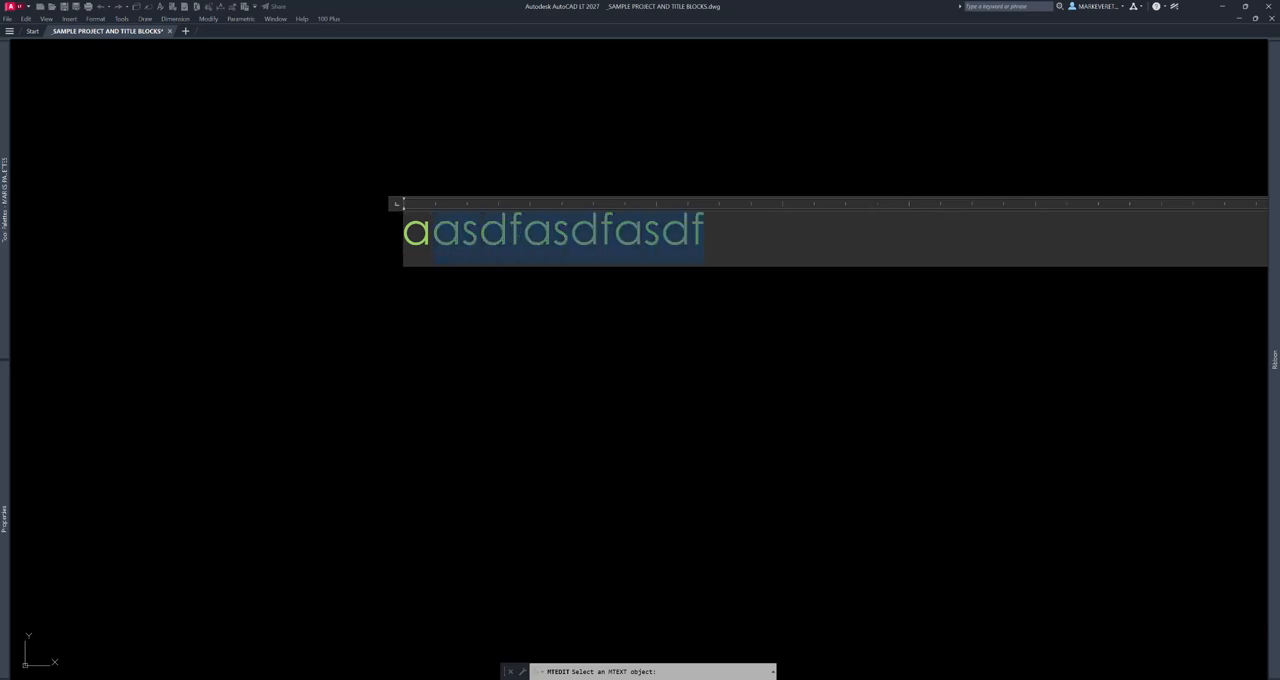
{"action": "type", "text": "sf"}
{"action": "left_click", "coordinate": [644, 323]}
- Erase the "asf" multiline text
{"action": "left_click", "coordinate": [449, 235]}
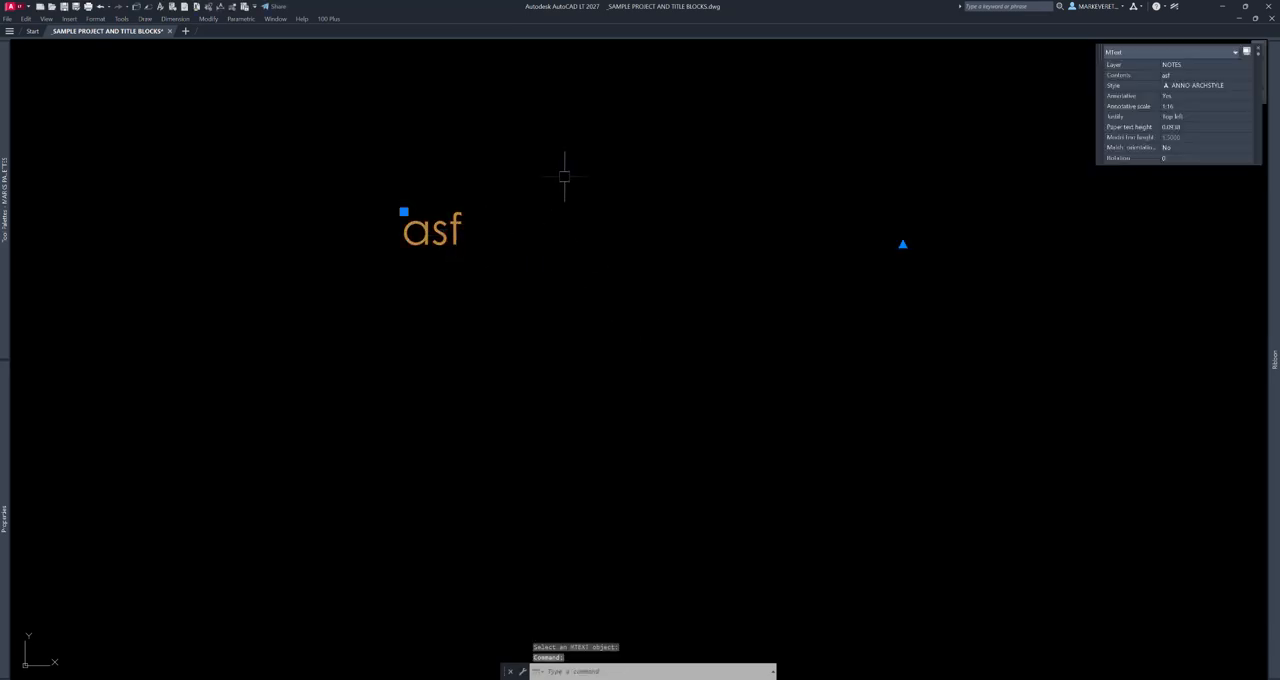
{"action": "key", "text": "Escape"}
{"action": "type", "text": "e"}
{"action": "key", "text": "space"}
{"action": "left_click", "coordinate": [430, 226]}
{"action": "key", "text": "space"}
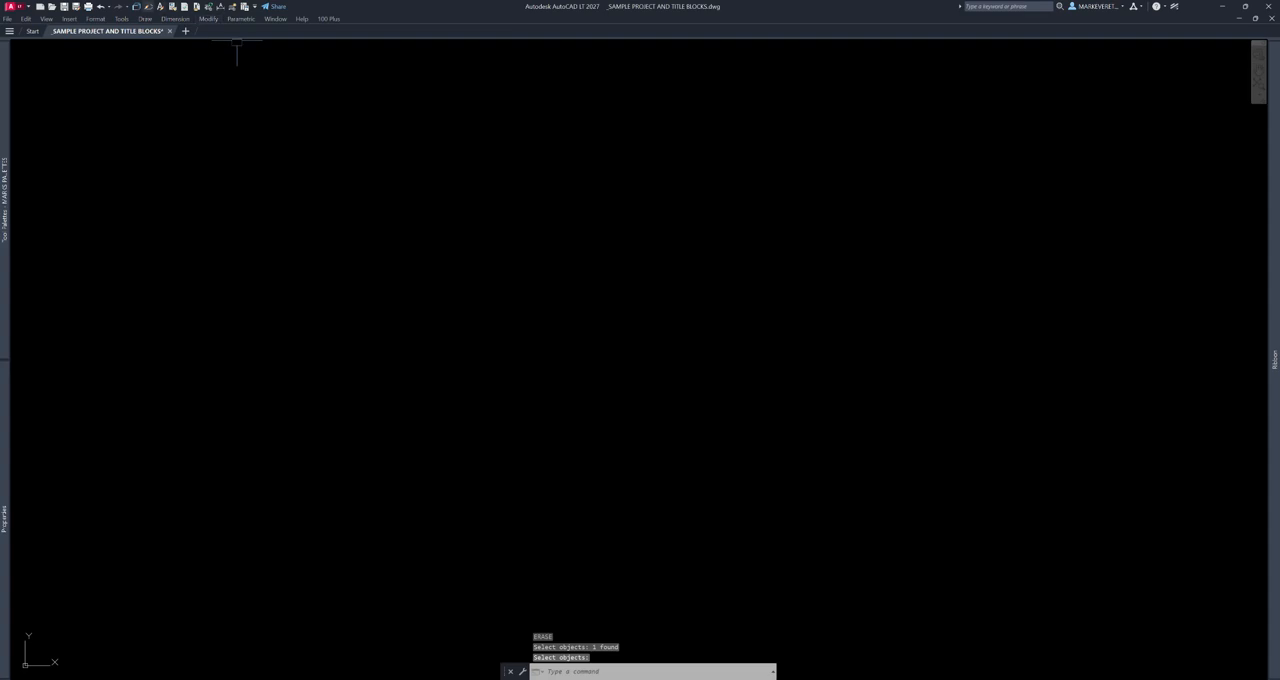
{"action": "key", "text": "Escape"}
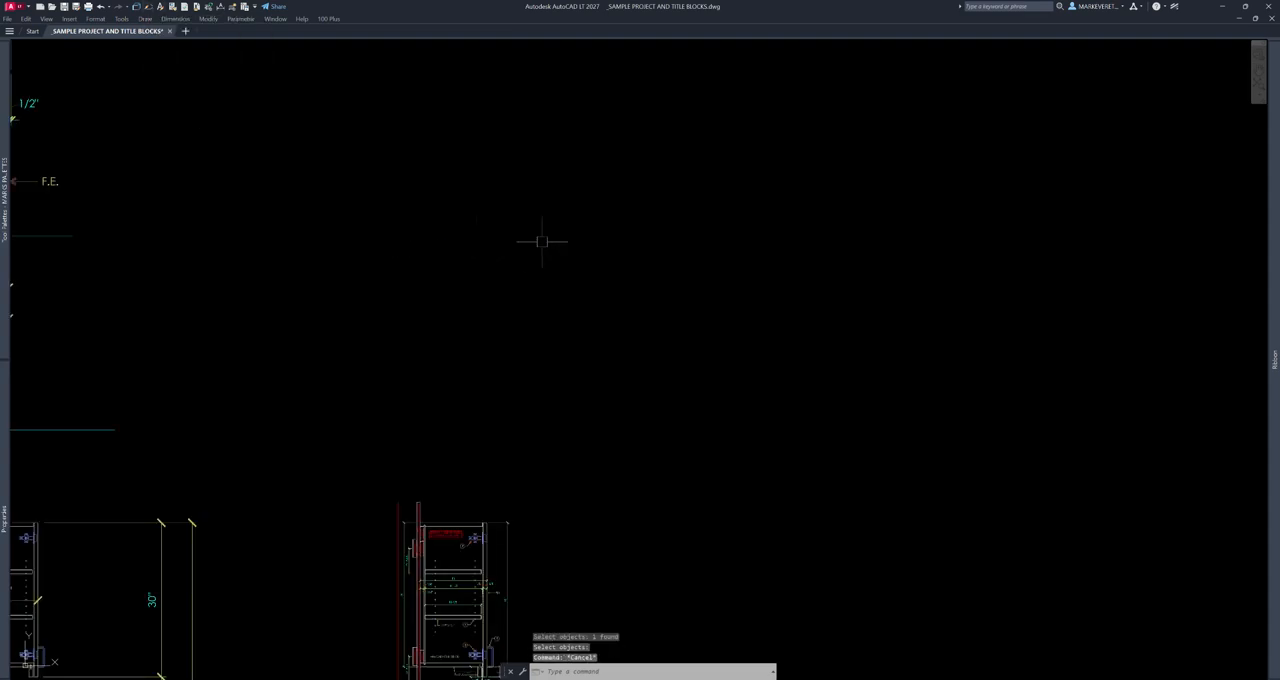
- Show the wall tools group in the tool palettes, ready for use near the plan of pantry 100
{"action": "scroll", "coordinate": [655, 350], "scroll_direction": "down", "scroll_amount": 5}
{"action": "middle_click_drag", "start_coordinate": [576, 238], "coordinate": [594, 360]}
{"action": "scroll", "coordinate": [515, 243], "scroll_direction": "up", "scroll_amount": 4}
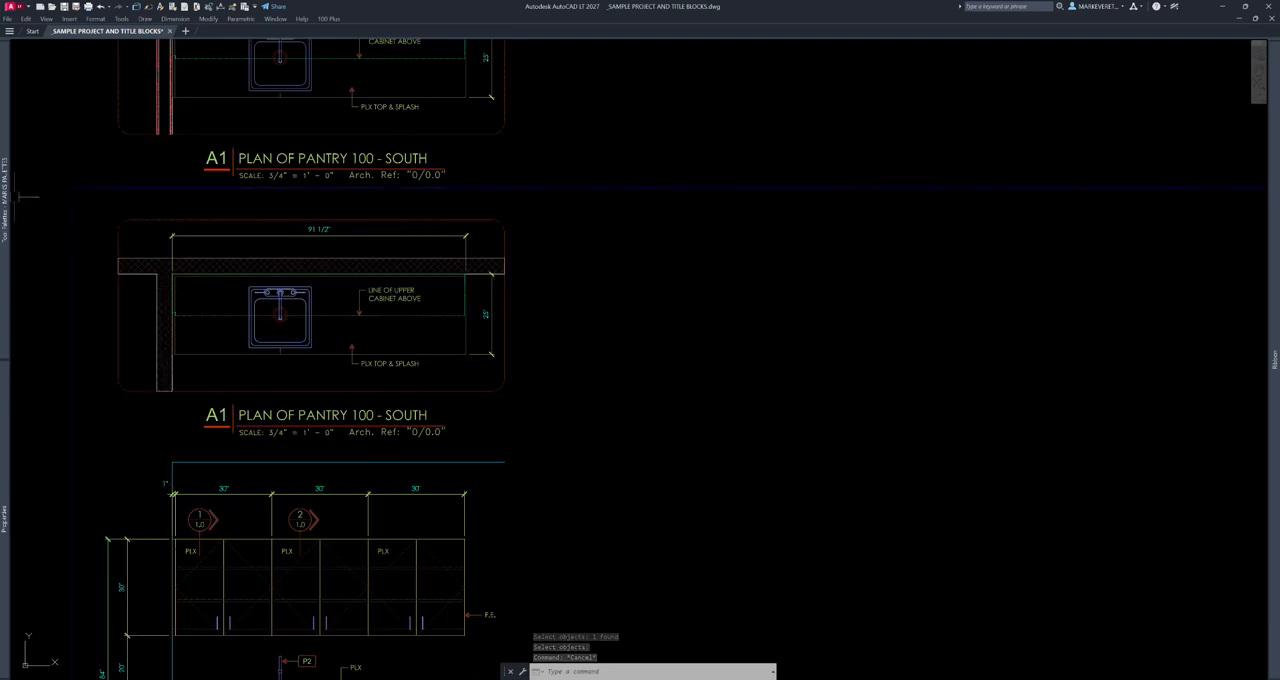
{"action": "mouse_move", "coordinate": [5, 200]}
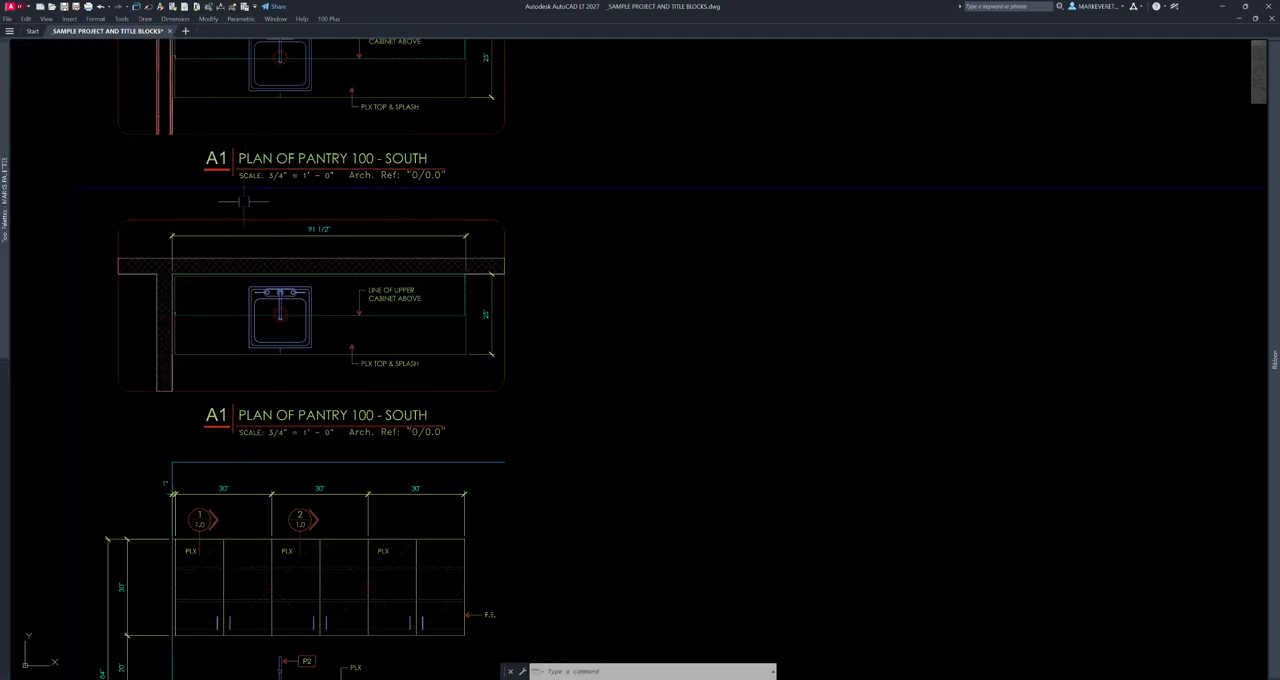
{"action": "mouse_move", "coordinate": [5, 155]}
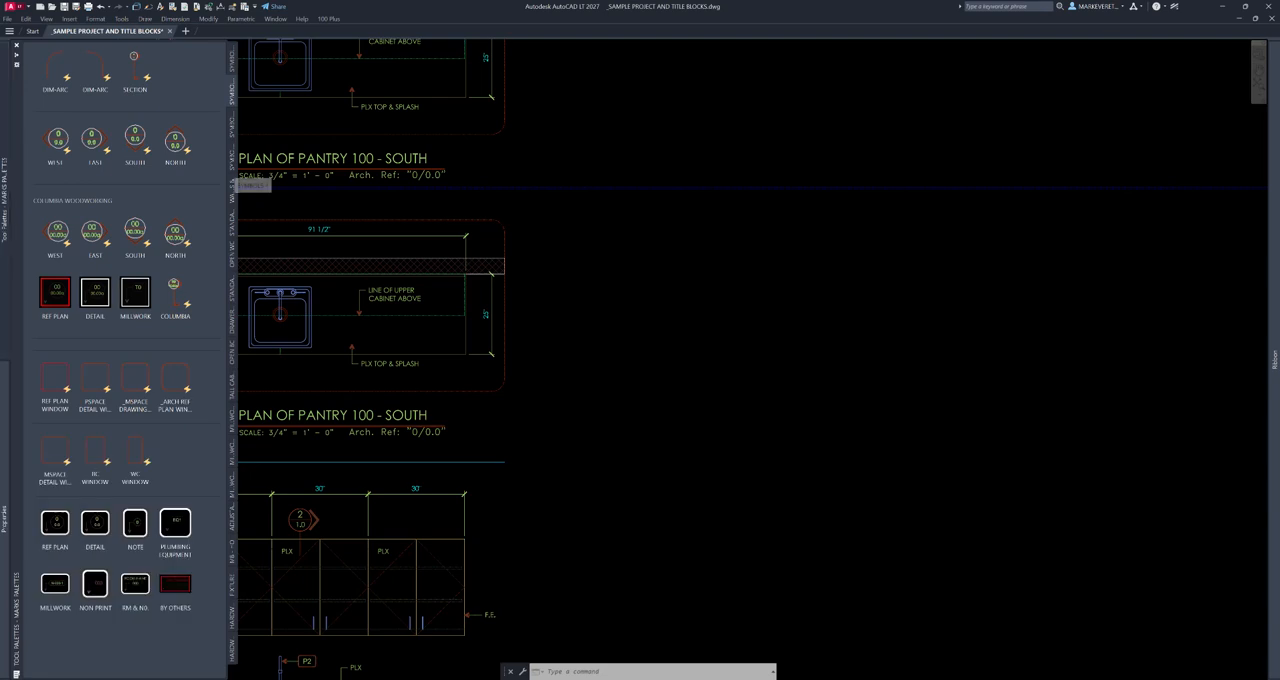
{"action": "left_click", "coordinate": [233, 192]}
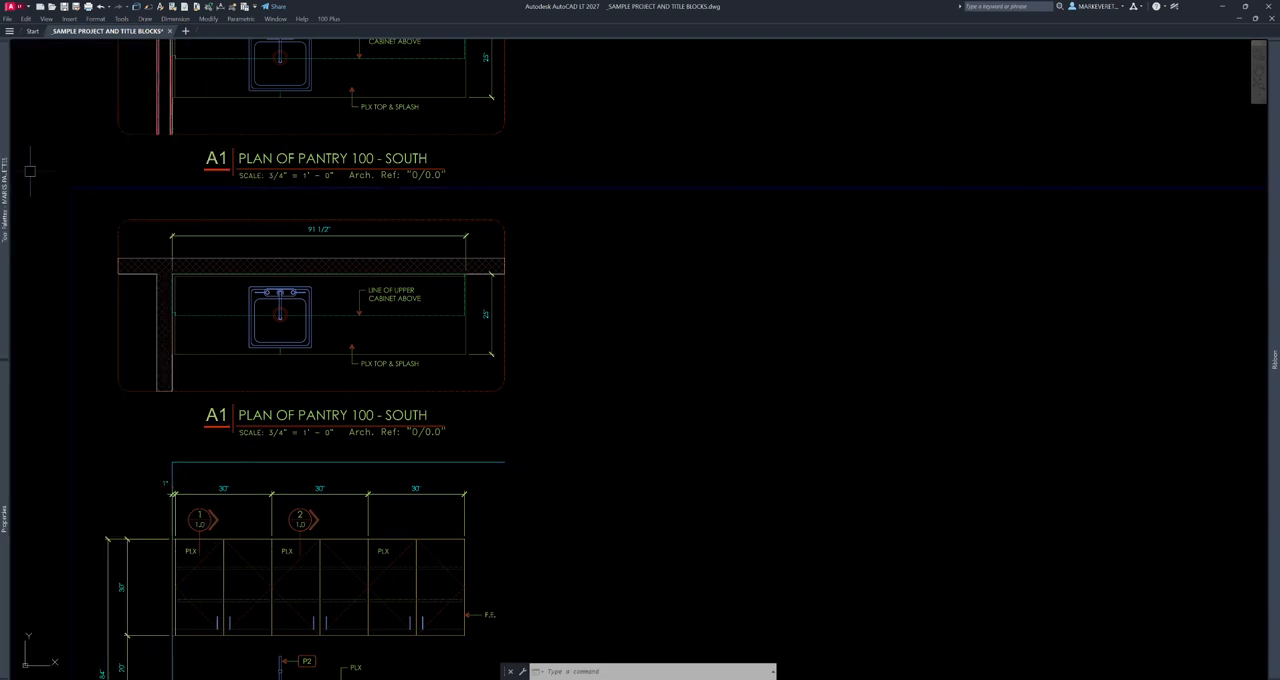
- Draw a horizontal 4.875 wall with ortho on in the empty area beside the pantry plan
{"action": "mouse_move", "coordinate": [14, 165]}
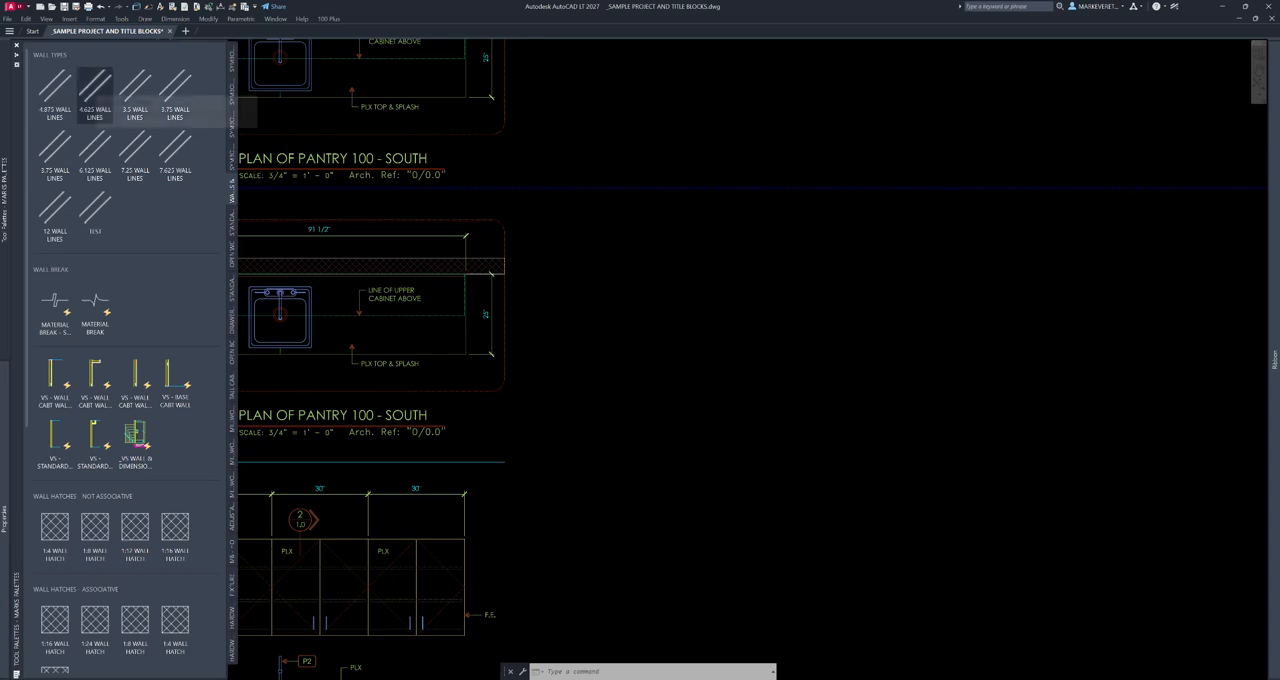
{"action": "left_click", "coordinate": [55, 90]}
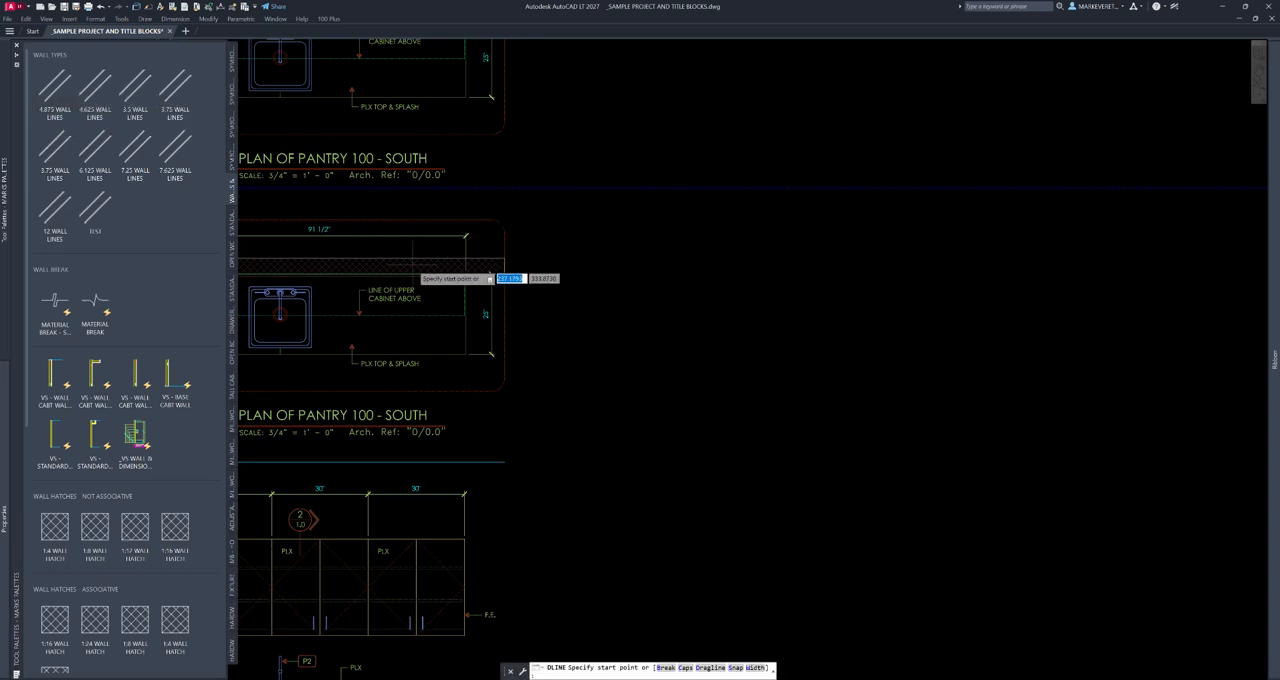
{"action": "middle_click_drag", "start_coordinate": [771, 363], "coordinate": [404, 272]}
{"action": "left_click", "coordinate": [382, 272]}
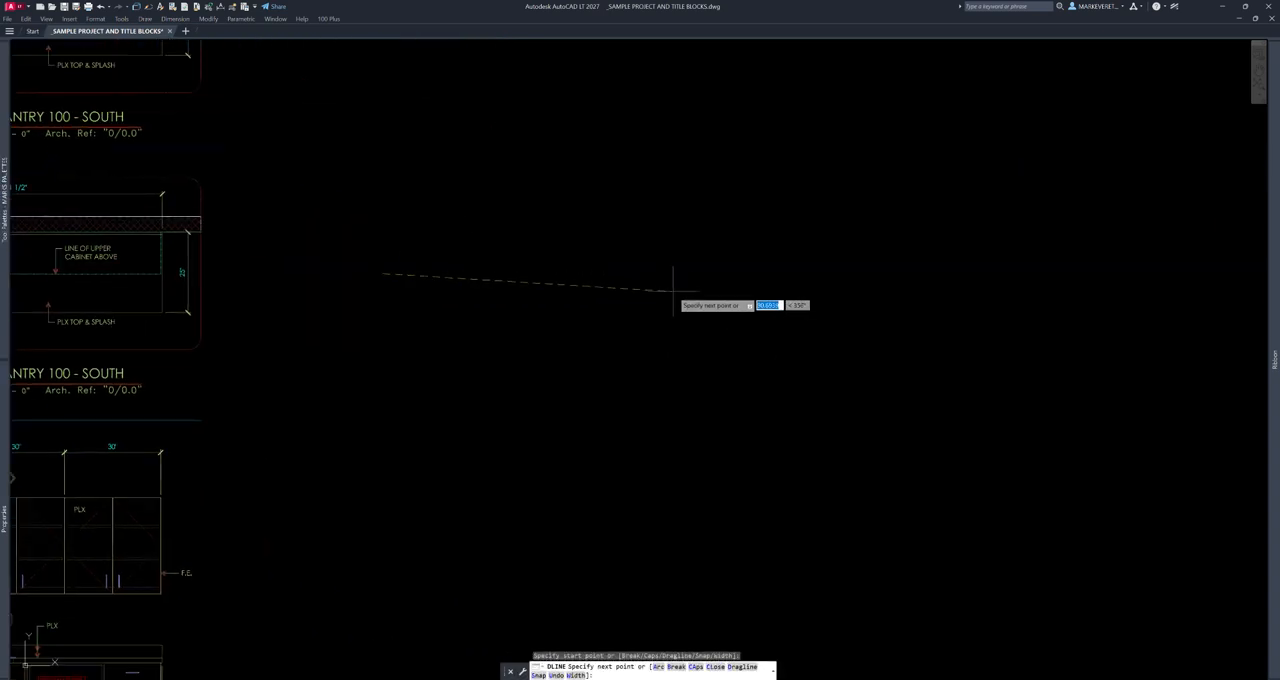
{"action": "key", "text": "F8"}
{"action": "left_click", "coordinate": [740, 277]}
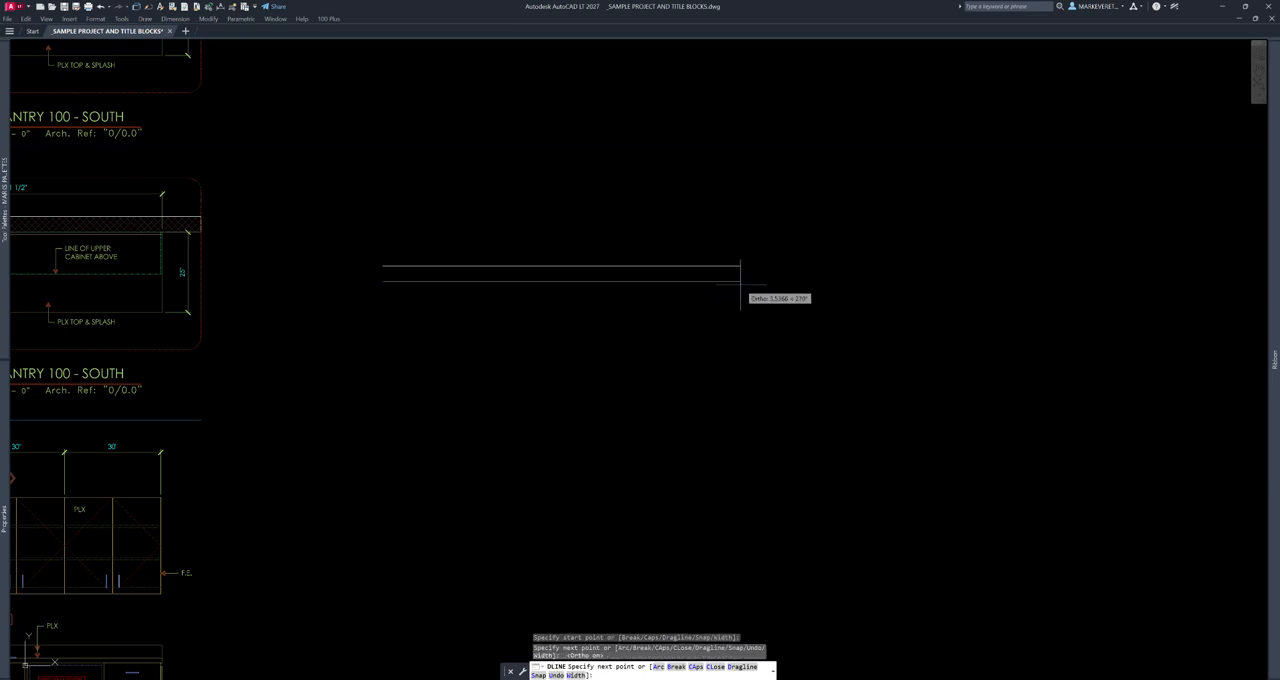
{"action": "key", "text": "Return"}
{"action": "key", "text": "Return"}
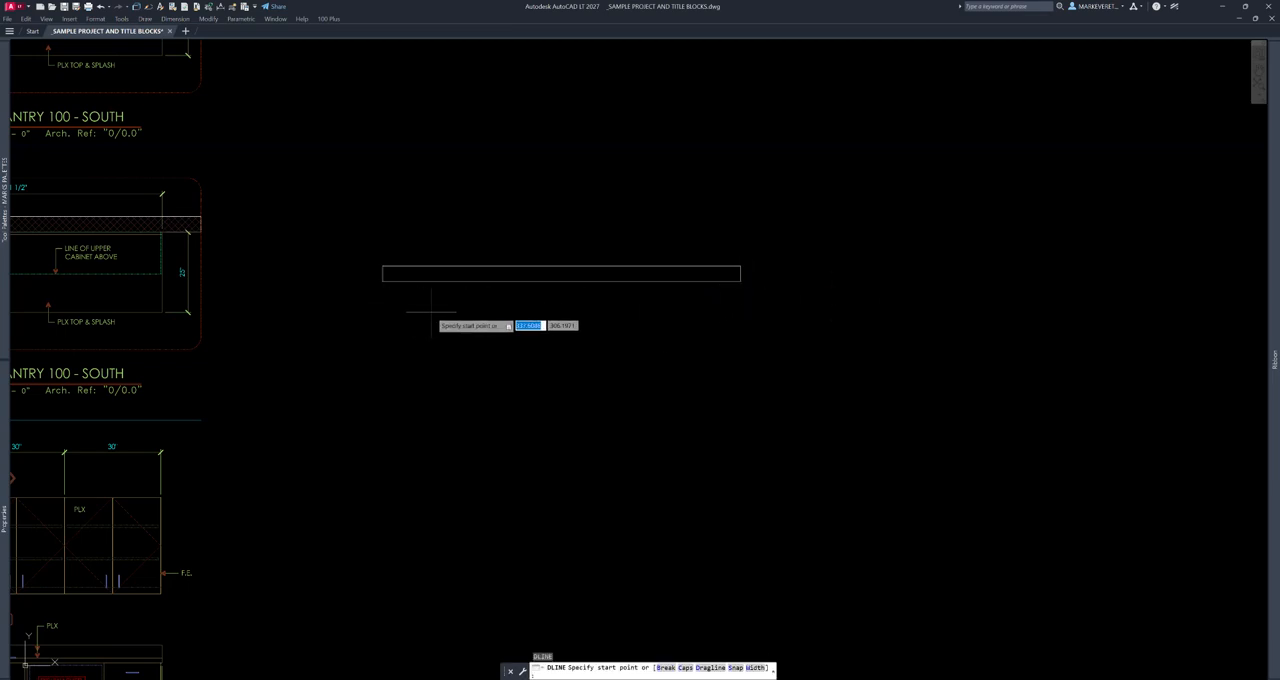
- Draw a vertical branch wall downward from a Nearest snap point on the new wall's lower line, close to its left end
{"action": "right_click", "coordinate": [448, 312], "text": "shift"}
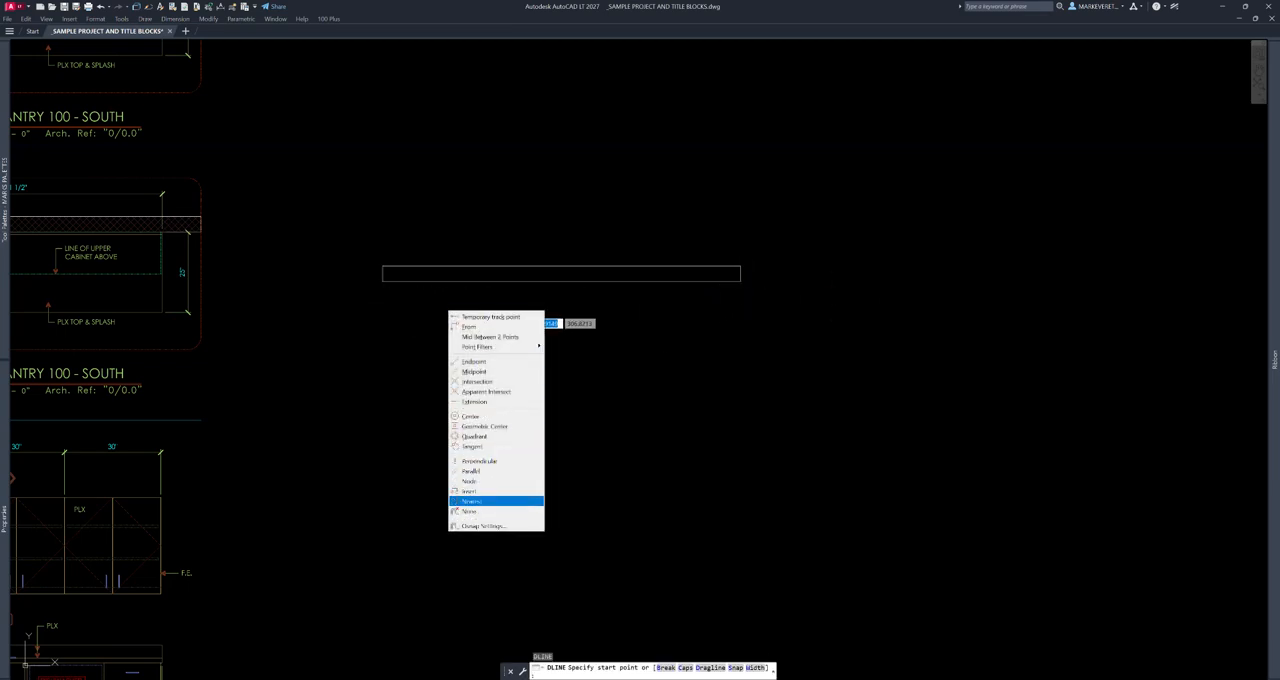
{"action": "left_click", "coordinate": [470, 501]}
{"action": "left_click", "coordinate": [424, 281]}
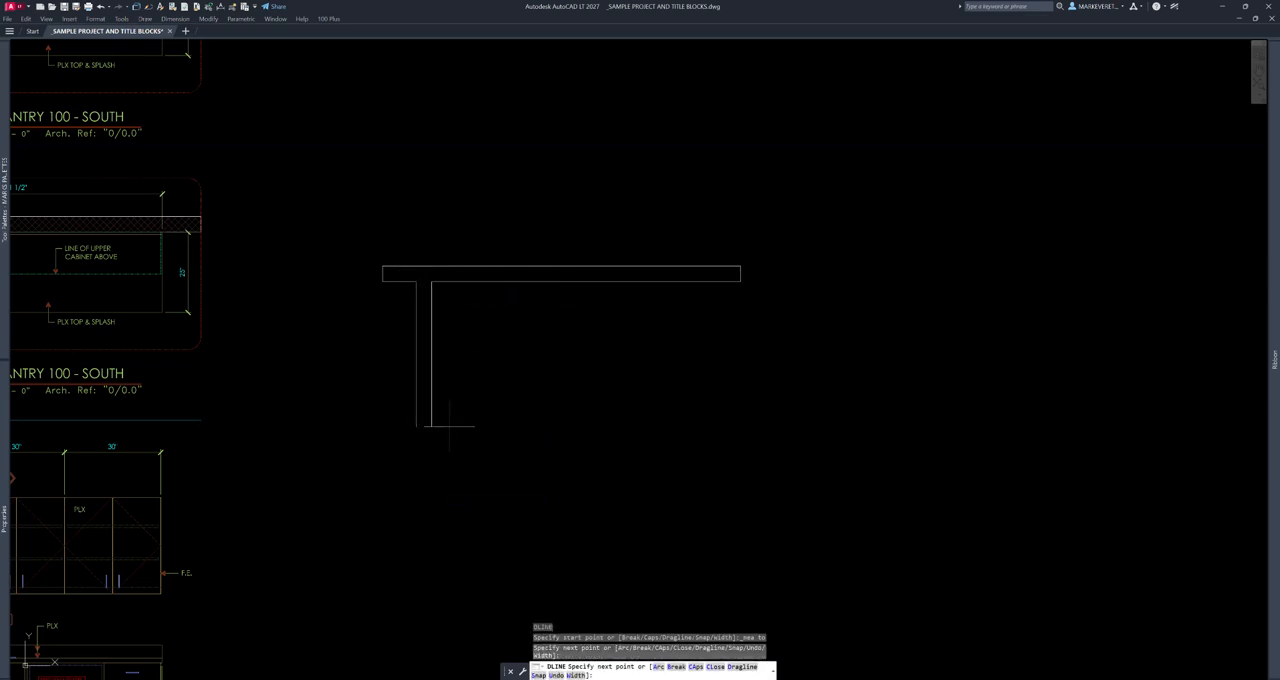
{"action": "key", "text": "Return"}
{"action": "left_click", "coordinate": [552, 262]}
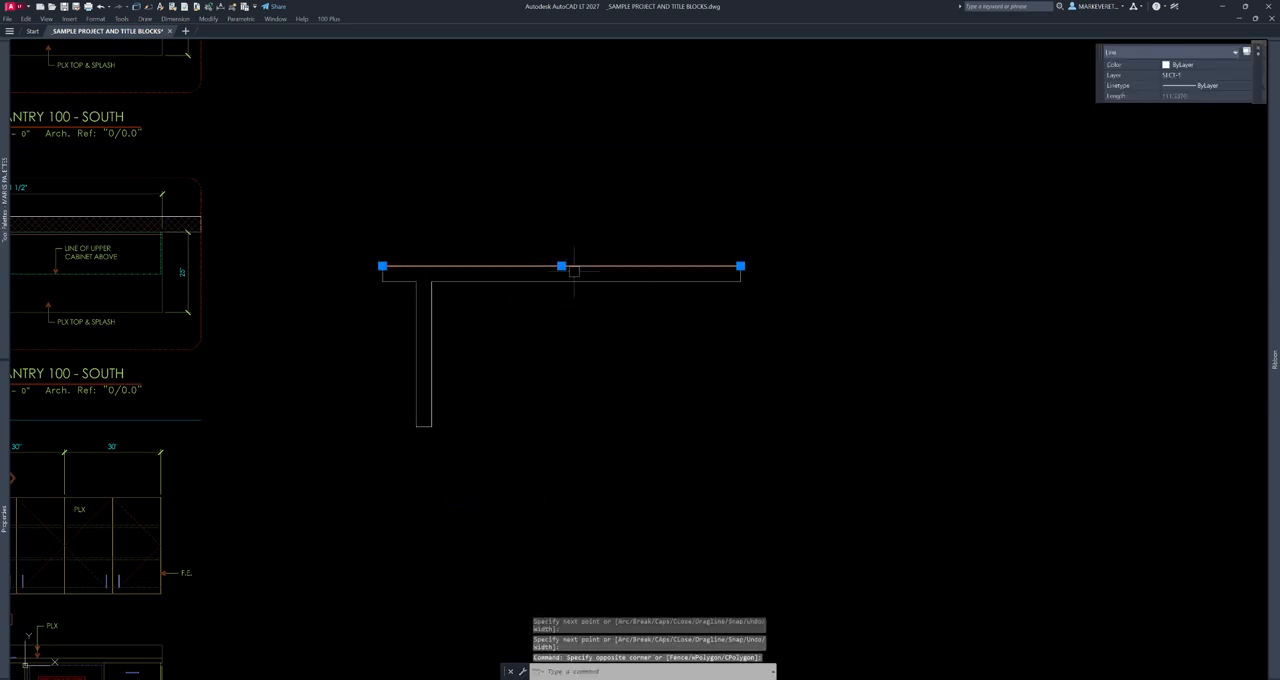
{"action": "key", "text": "Escape"}
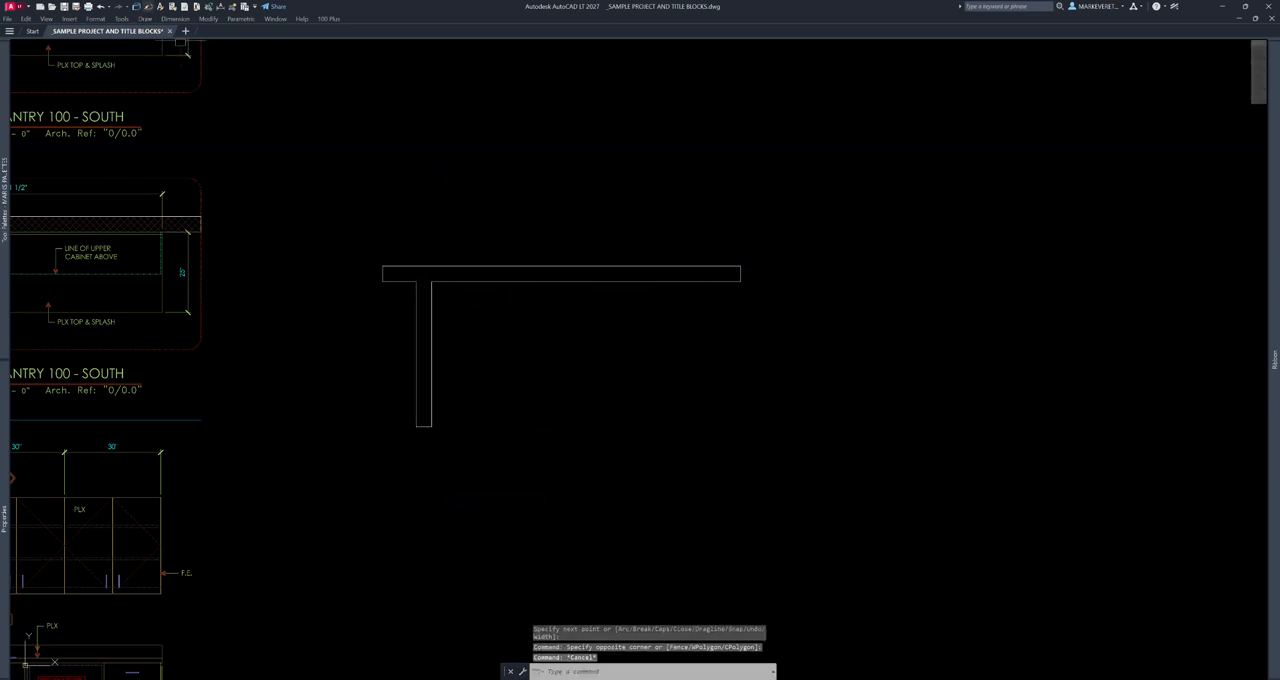
- Convert all lines of the T-junction walls and join them into one polyline with a multiple polyline edit and zero fuzz distance
{"action": "type", "text": "pe"}
{"action": "key", "text": "Return"}
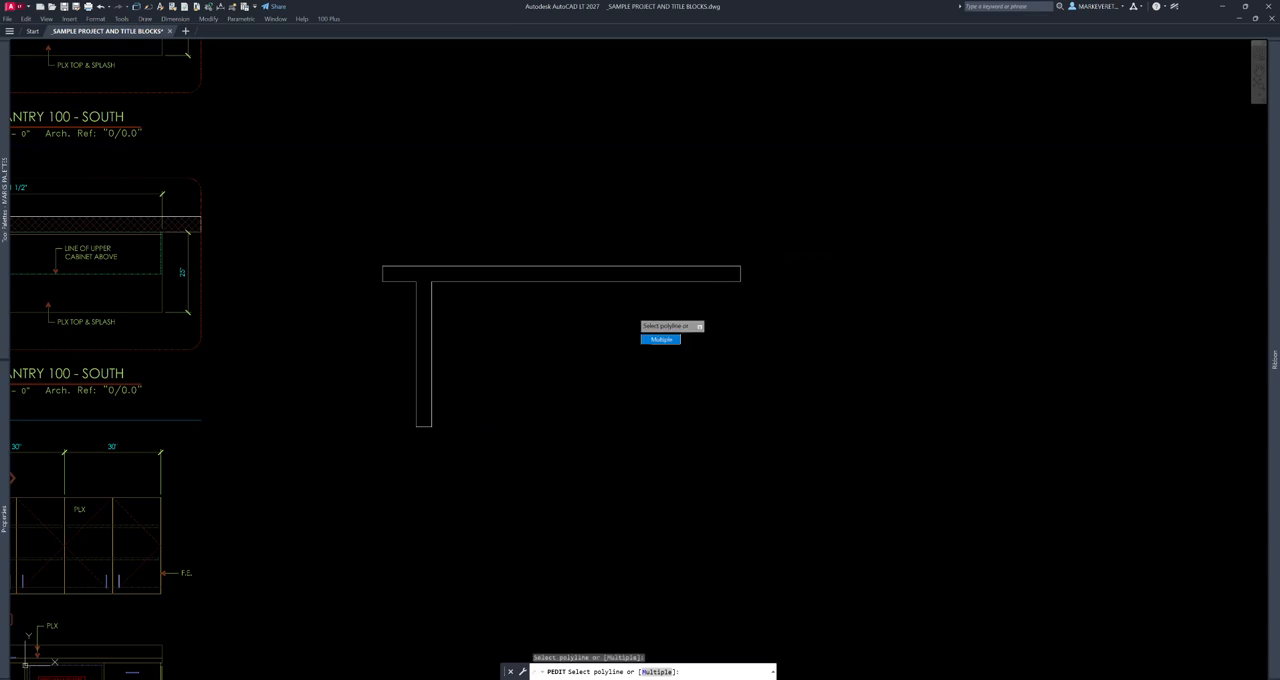
{"action": "type", "text": "M"}
{"action": "key", "text": "Return"}
{"action": "left_click", "coordinate": [758, 245]}
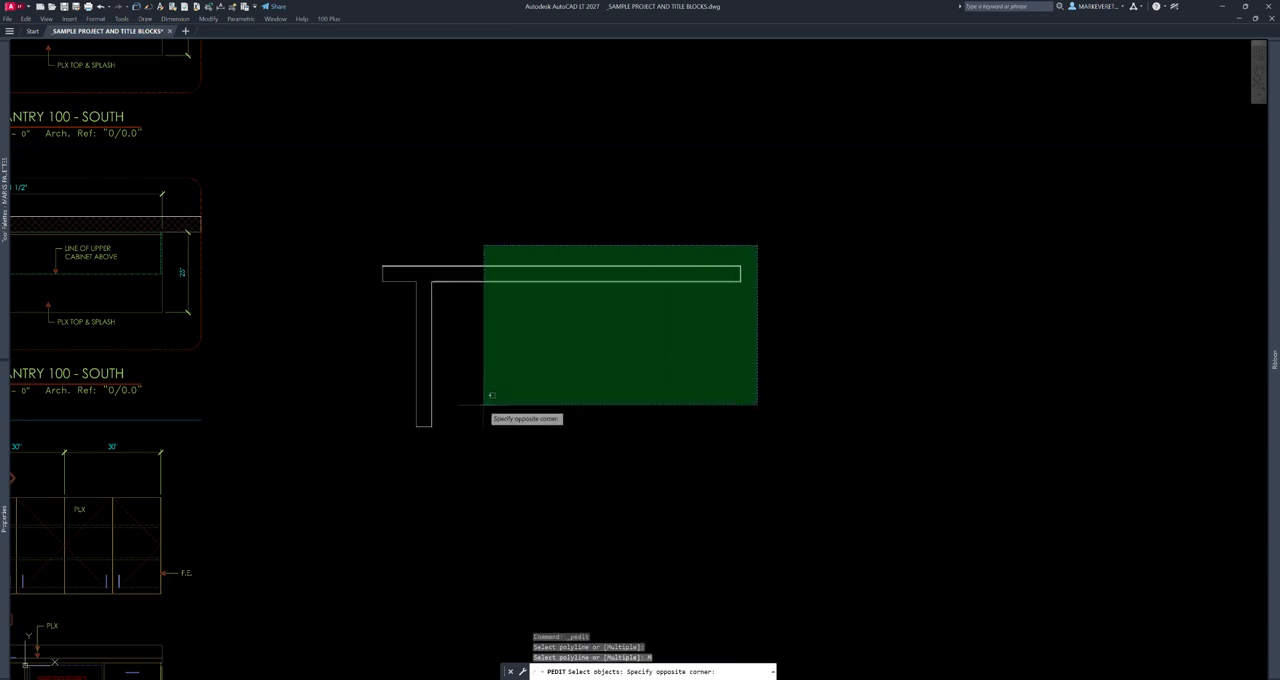
{"action": "left_click", "coordinate": [374, 455]}
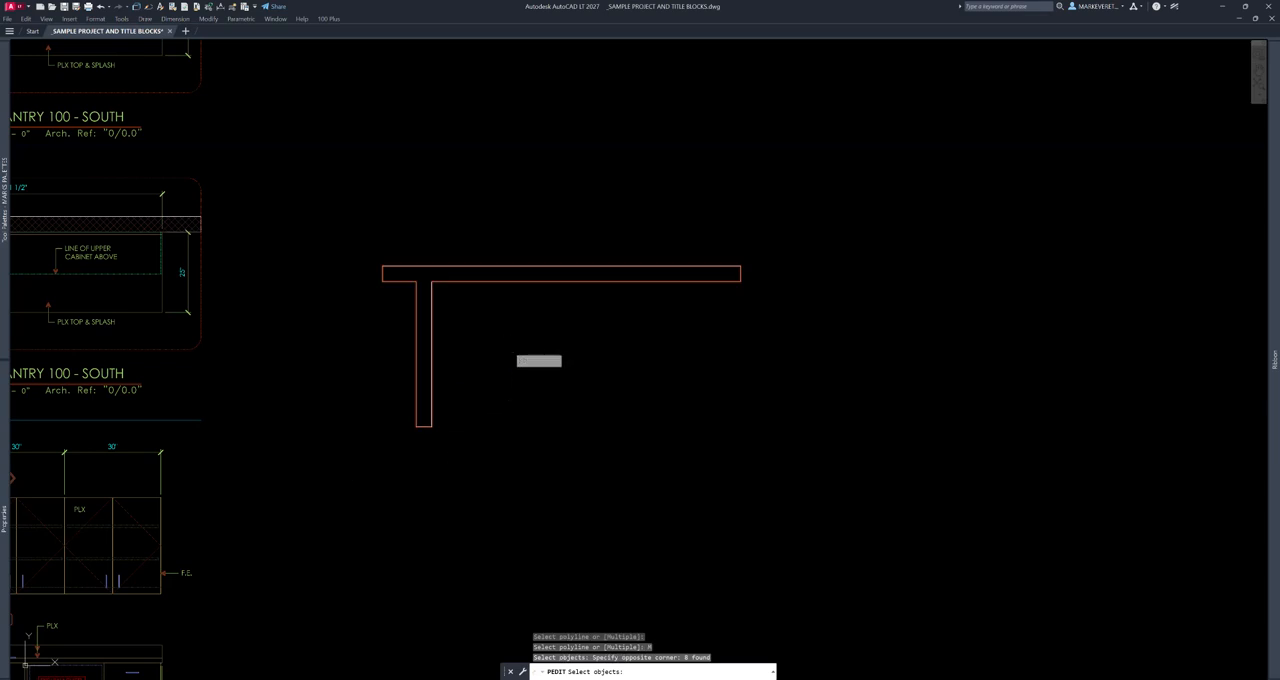
{"action": "key", "text": "Return"}
{"action": "key", "text": "Return"}
{"action": "key", "text": "Down"}
{"action": "key", "text": "Down"}
{"action": "key", "text": "Return"}
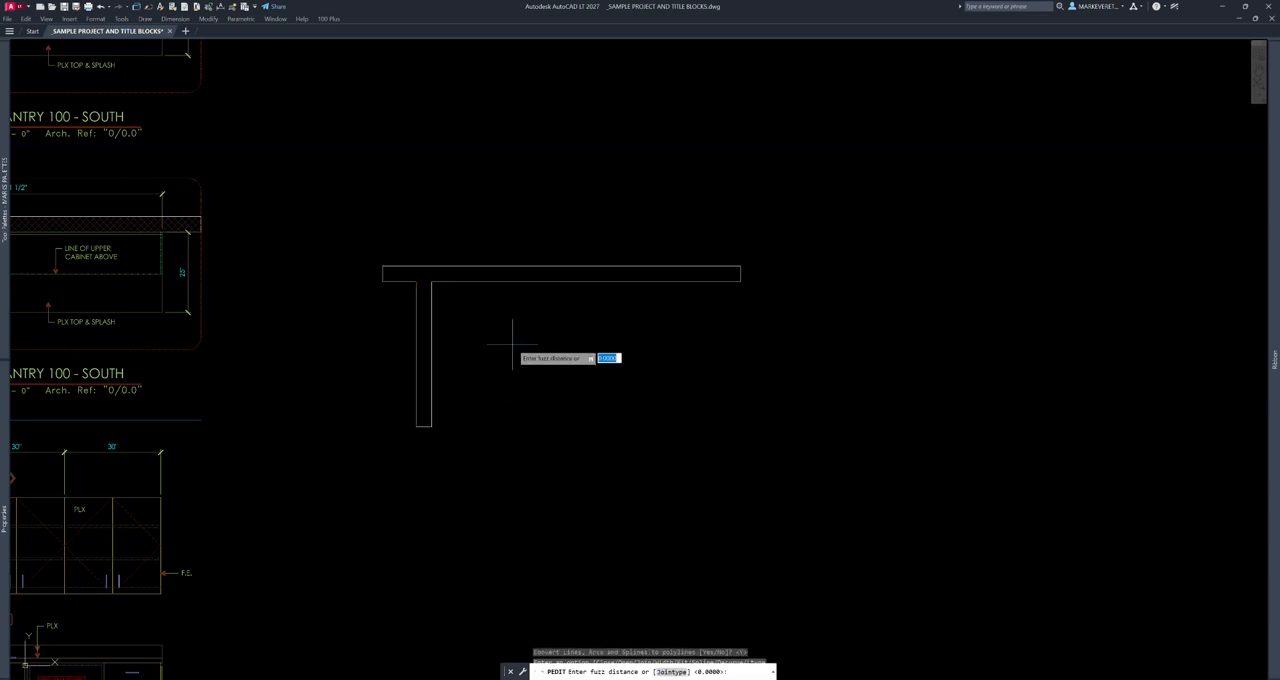
{"action": "key", "text": "Return"}
{"action": "key", "text": "Return"}
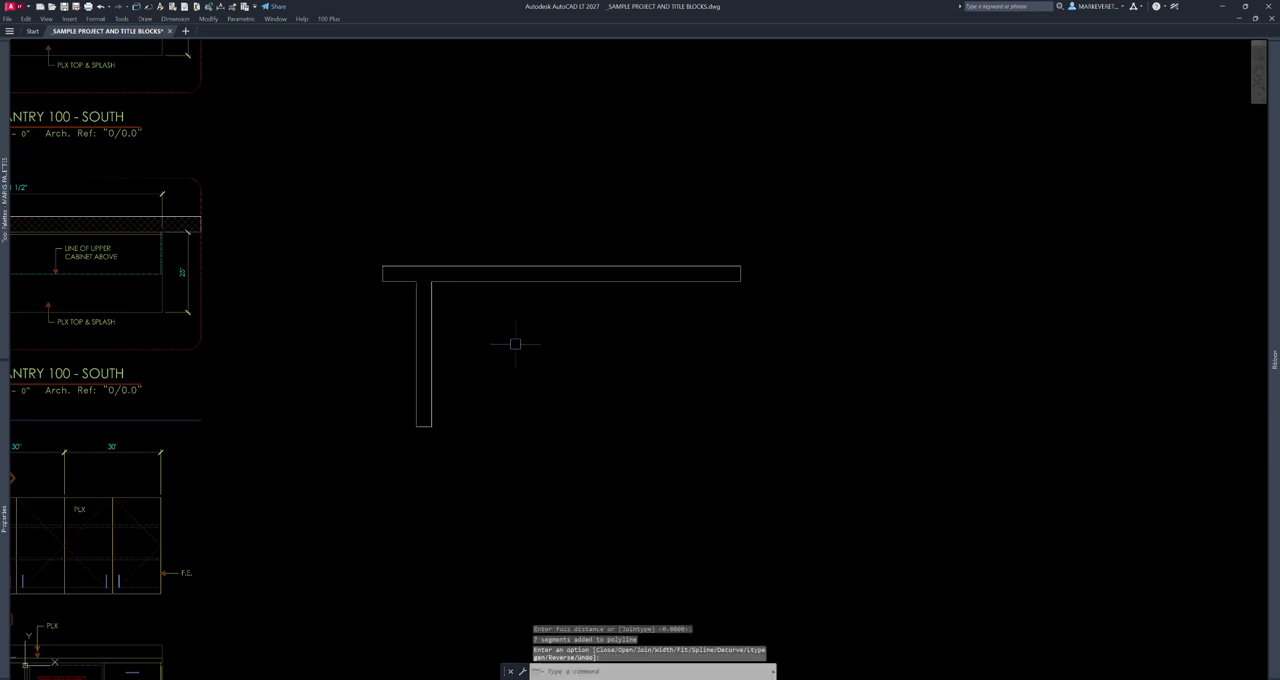
{"action": "left_click", "coordinate": [541, 293]}
{"action": "left_click", "coordinate": [529, 288]}
{"action": "key", "text": "Escape"}
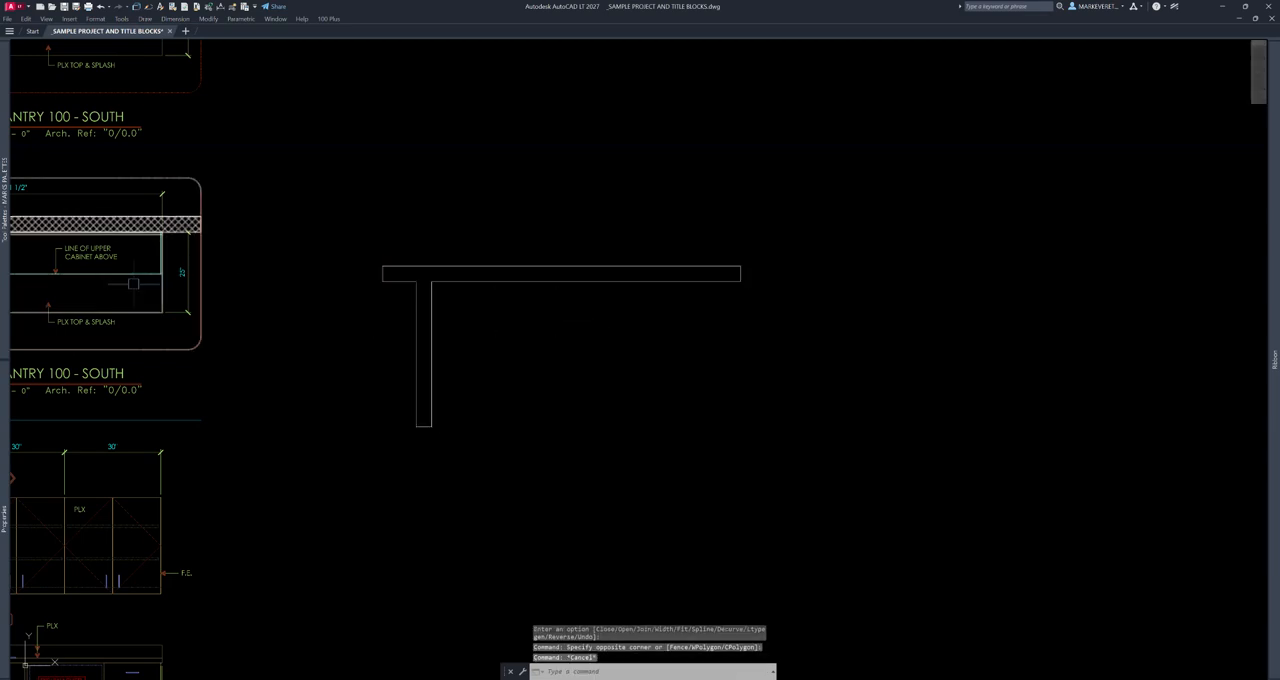
- Fill the joined wall outline with the non-associative 1:16 wall hatch
{"action": "mouse_move", "coordinate": [5, 200]}
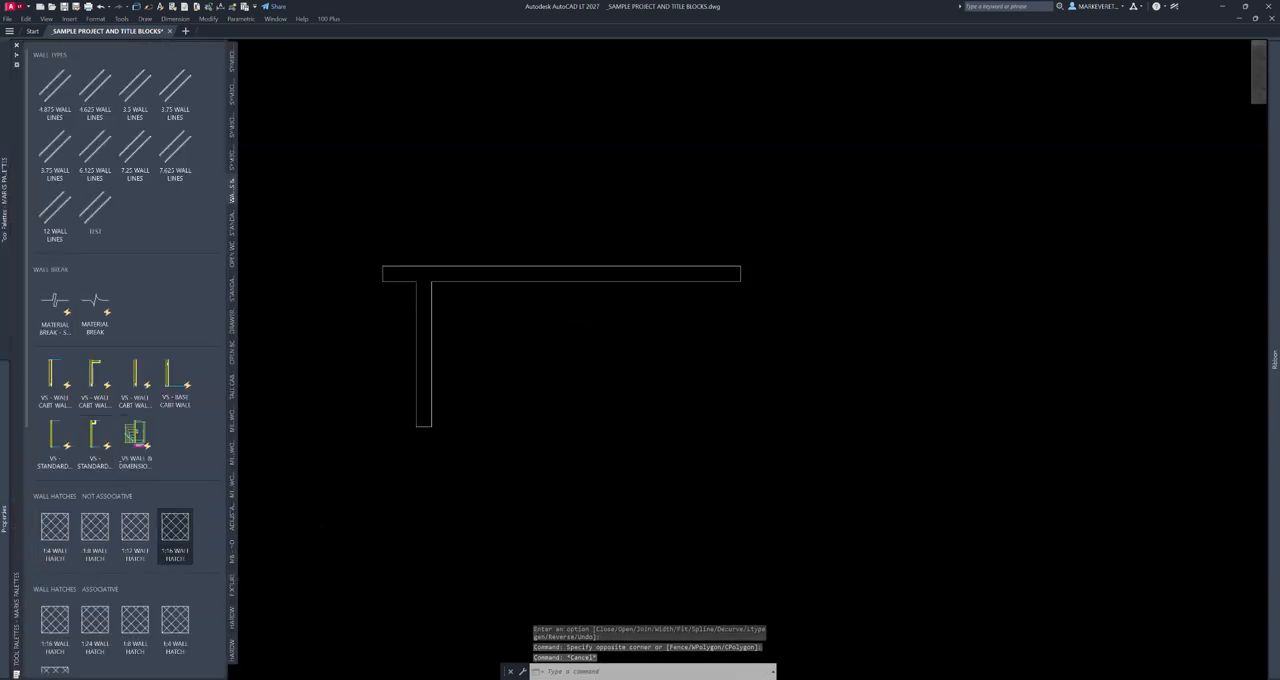
{"action": "left_click", "coordinate": [175, 527]}
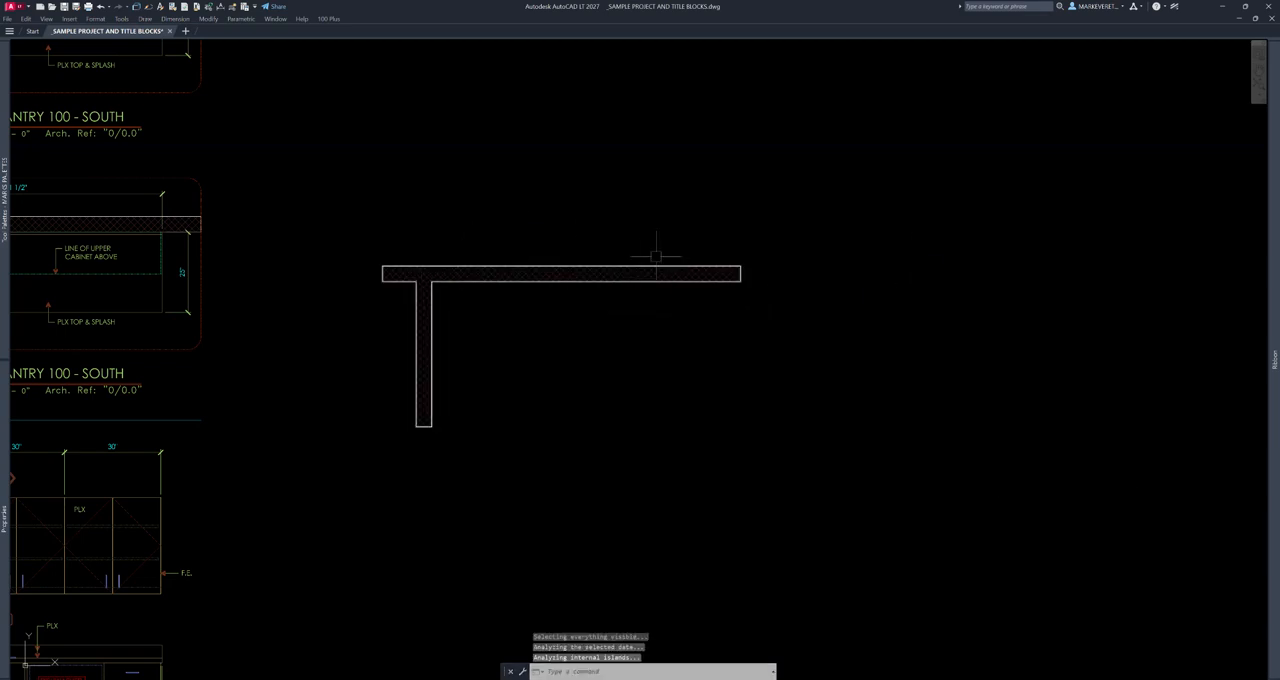
{"action": "key", "text": "Escape"}
- Erase the sample wall outline together with its hatch
{"action": "type", "text": "e"}
{"action": "key", "text": "space"}
{"action": "left_click", "coordinate": [692, 243]}
{"action": "left_click", "coordinate": [558, 356]}
{"action": "key", "text": "space"}
- Zoom to the drawing extents and expand the collapsed ribbon to view its Home tools
{"action": "scroll", "coordinate": [589, 300], "scroll_direction": "down", "scroll_amount": 5}
{"action": "scroll", "coordinate": [543, 300], "scroll_direction": "up", "scroll_amount": 4}
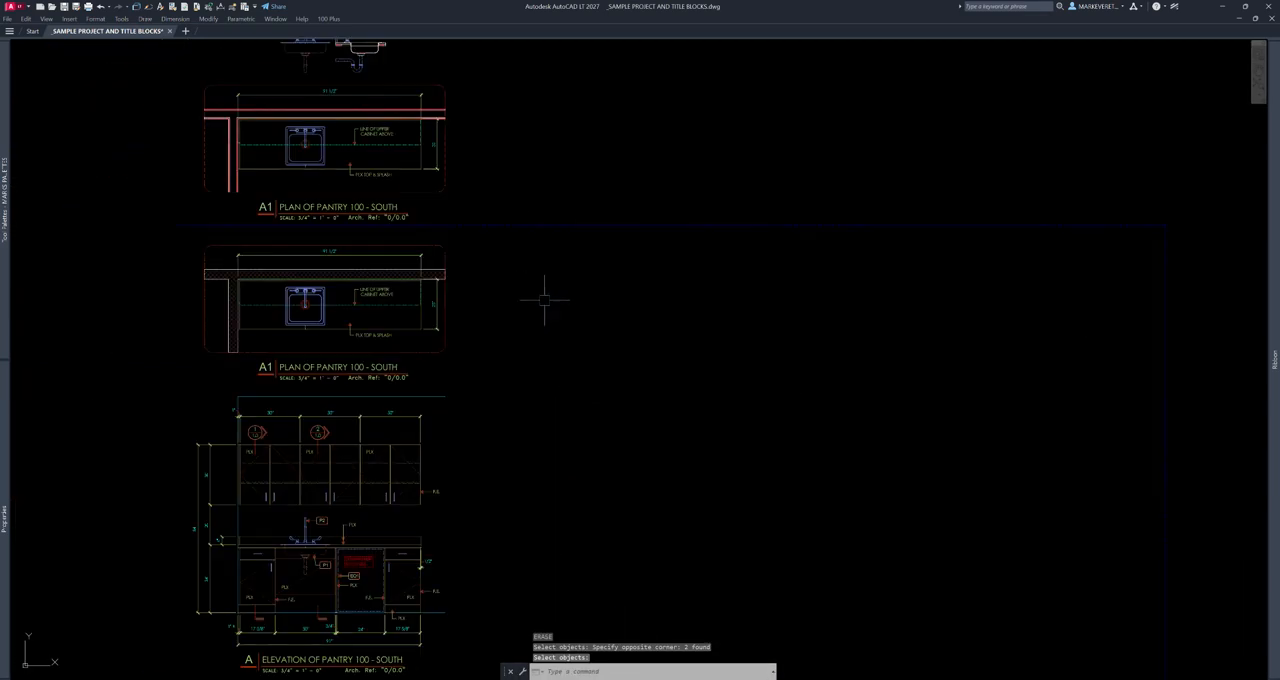
{"action": "type", "text": "z"}
{"action": "key", "text": "space"}
{"action": "type", "text": "e"}
{"action": "key", "text": "space"}
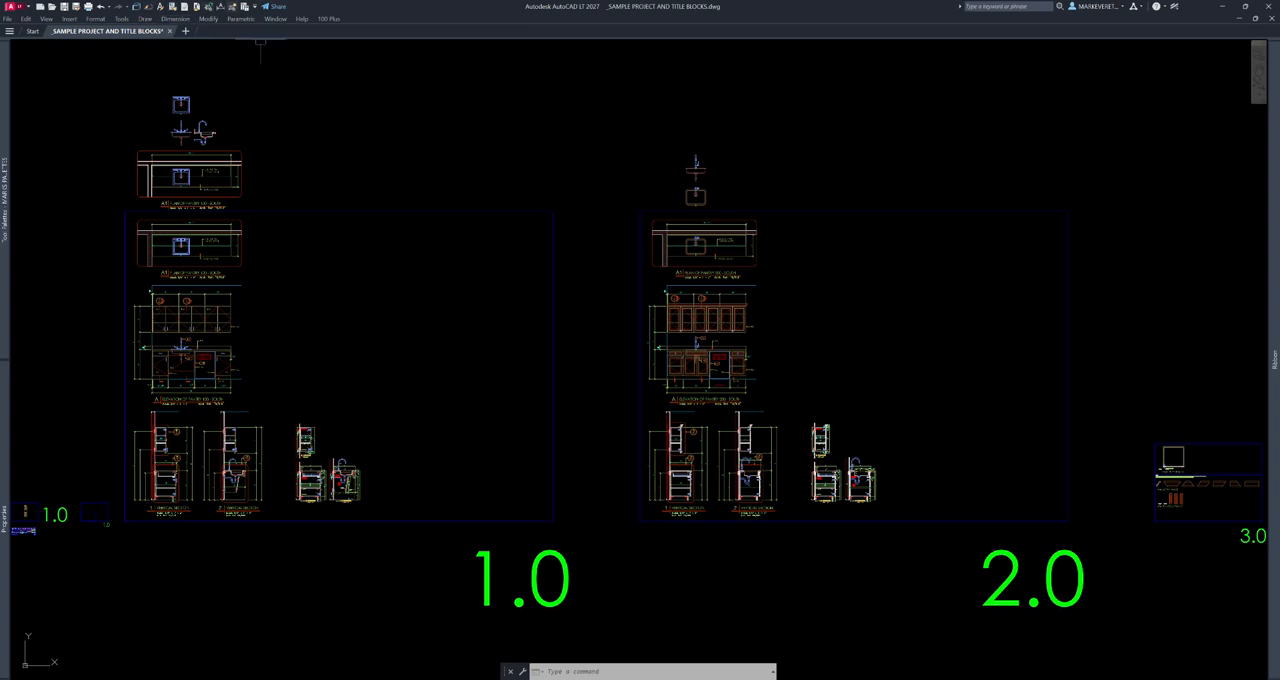
{"action": "mouse_move", "coordinate": [1262, 120]}
{"action": "mouse_move", "coordinate": [1272, 355]}
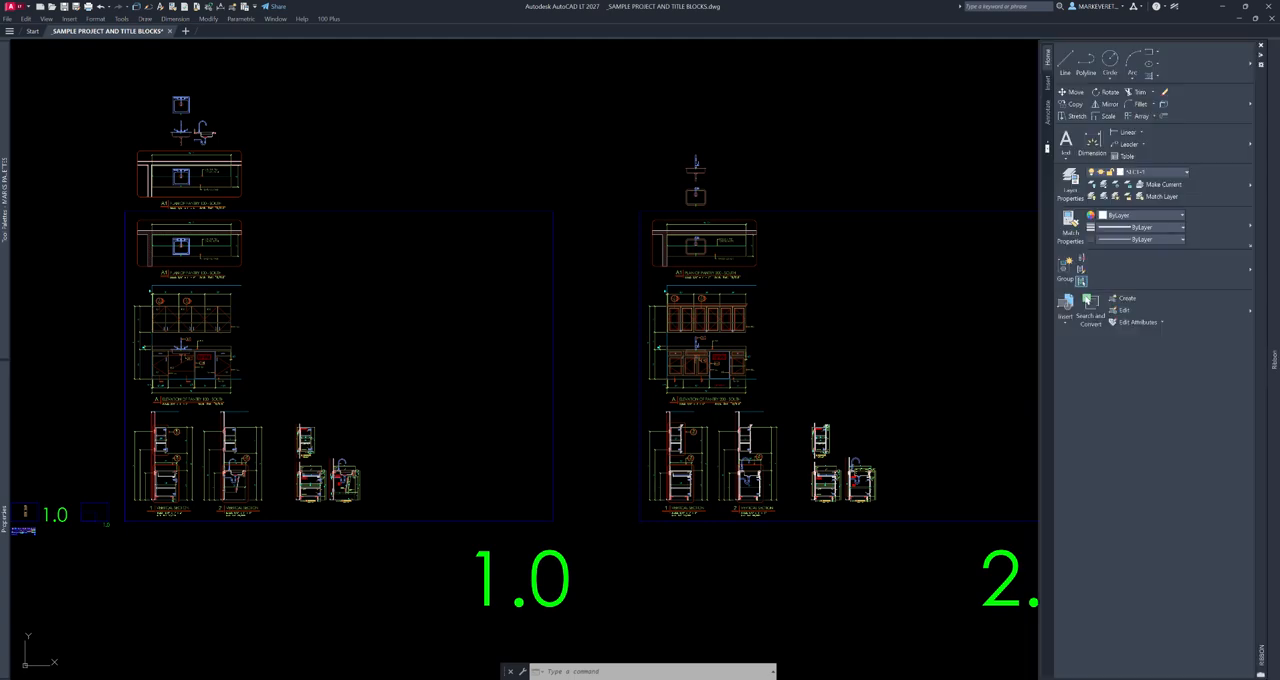